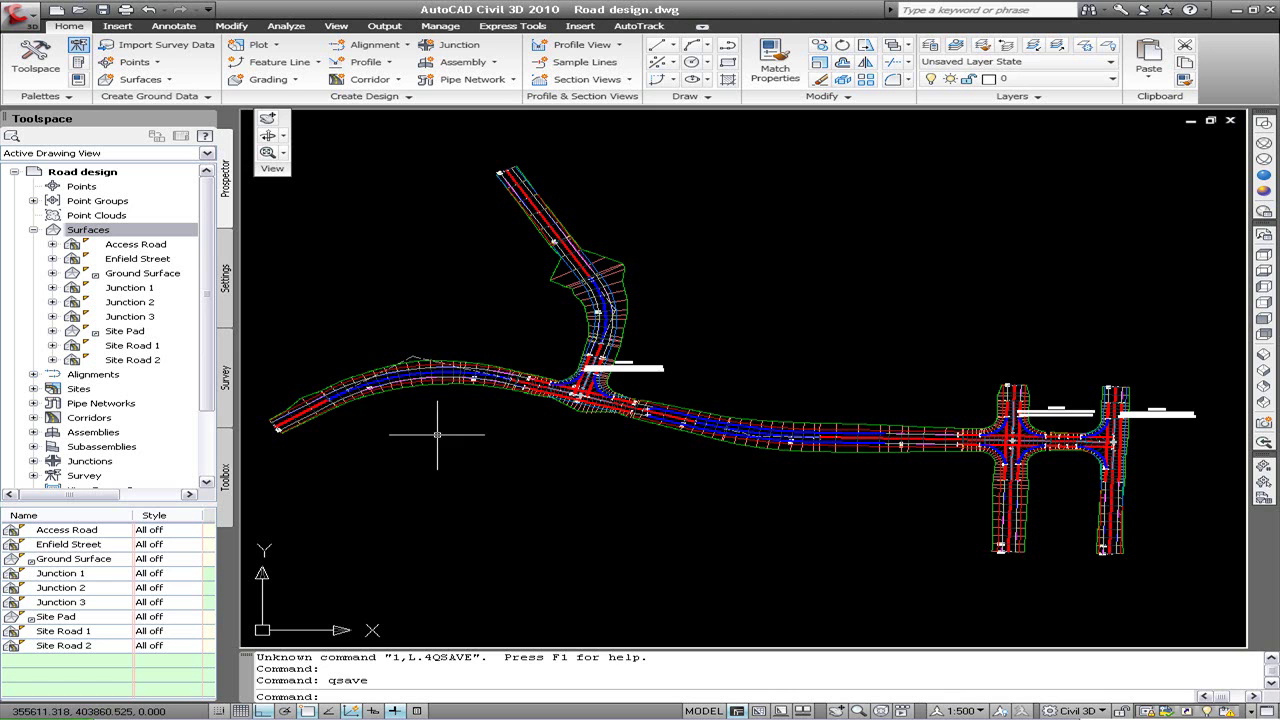
# Pick the Access Road, Junction 3 and Enfield Street corridors one after another around the junction to identify each one's extent.
pyautogui.scroll(1, 430, 408)
pyautogui.click(429, 408)
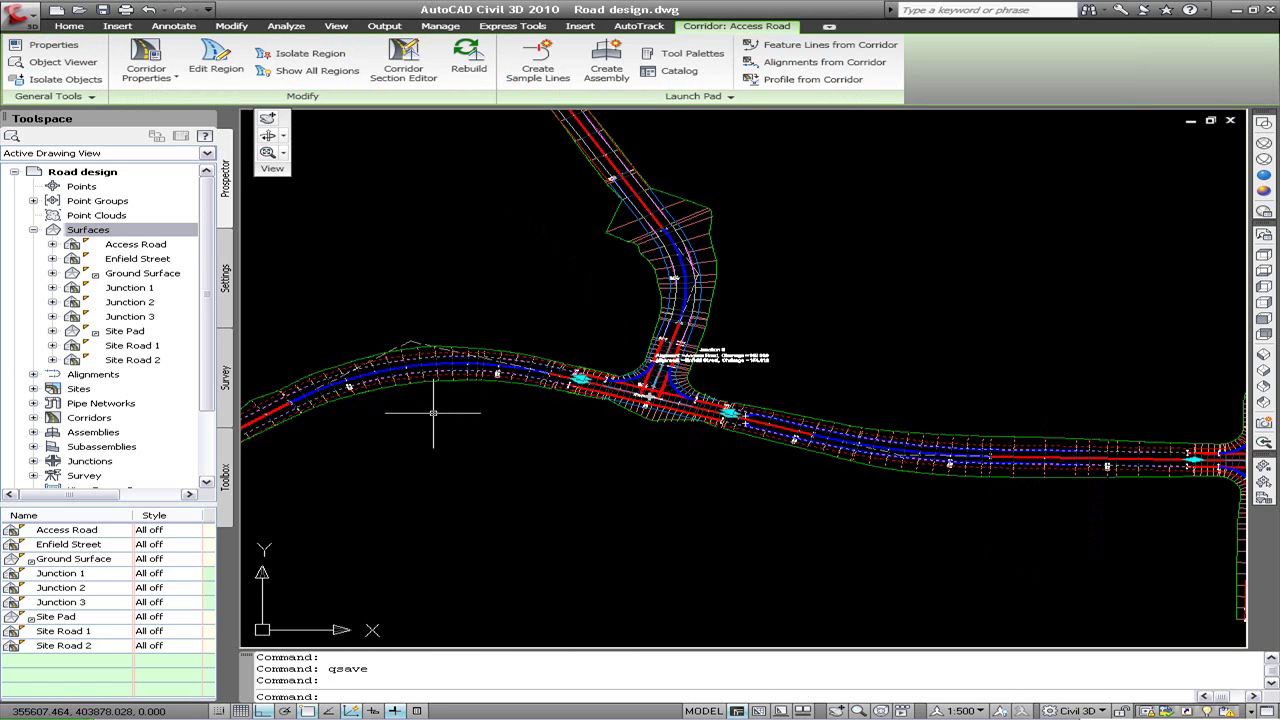
pyautogui.press('Escape')
pyautogui.click(660, 424)
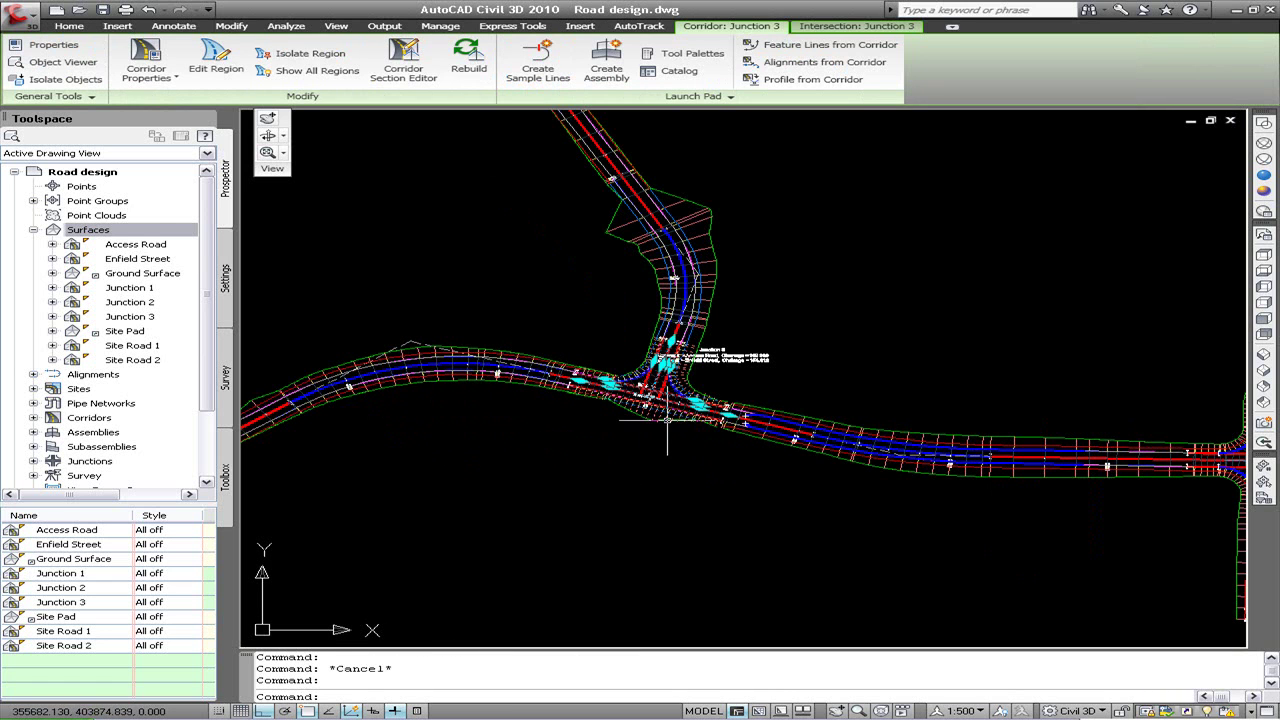
pyautogui.press('Escape')
pyautogui.click(652, 422)
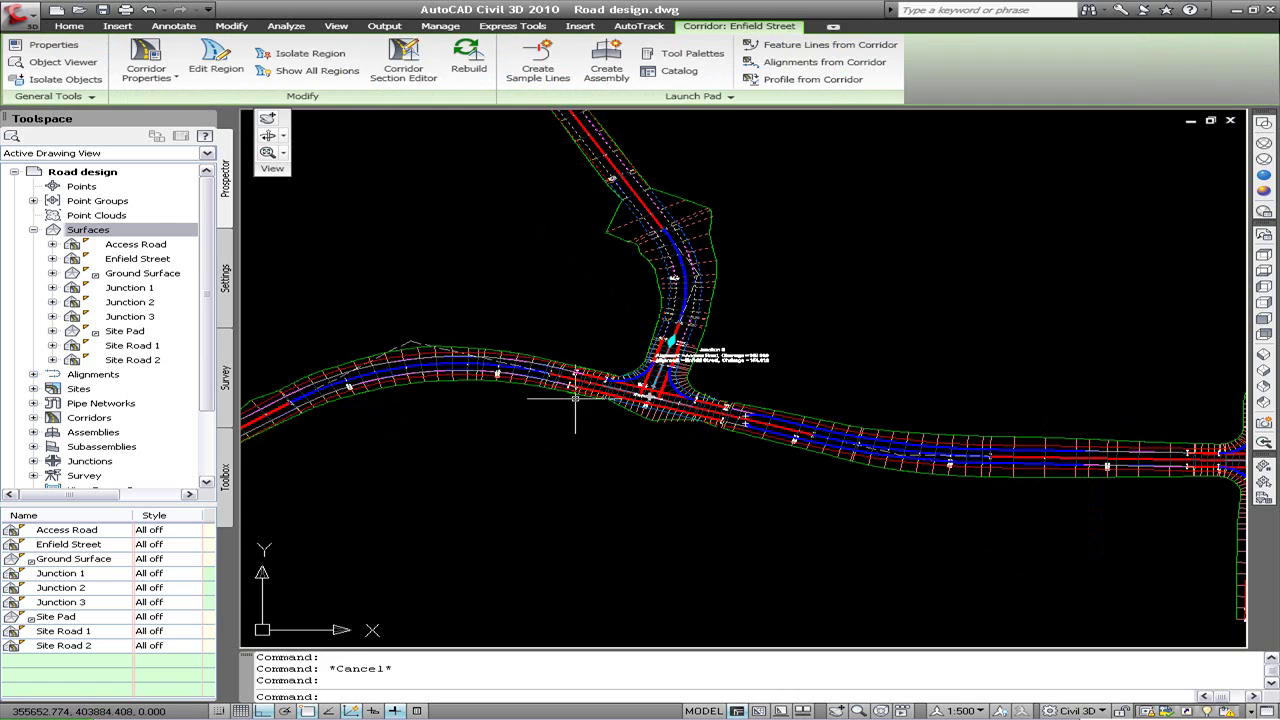
pyautogui.press('Escape')
pyautogui.scroll(-2, 545, 424)
# Set the Access Road surface's style to Triangulation.
pyautogui.doubleClick(140, 530)
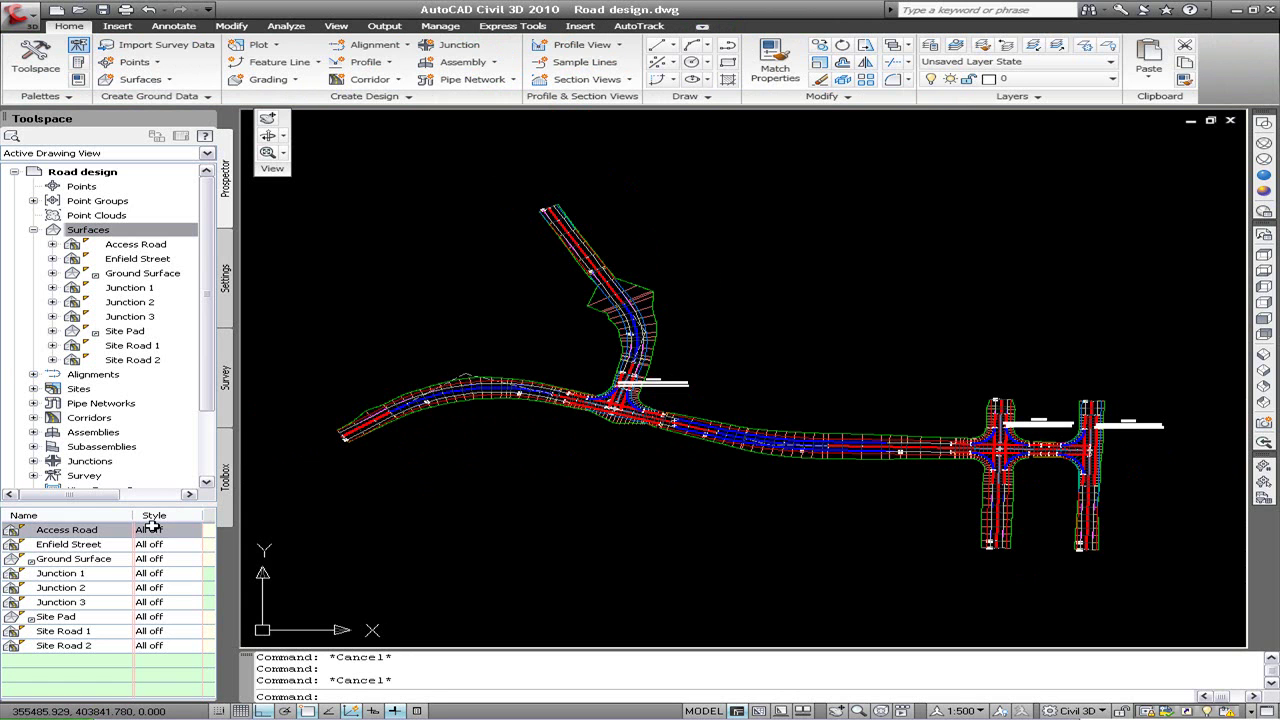
pyautogui.click(901, 363)
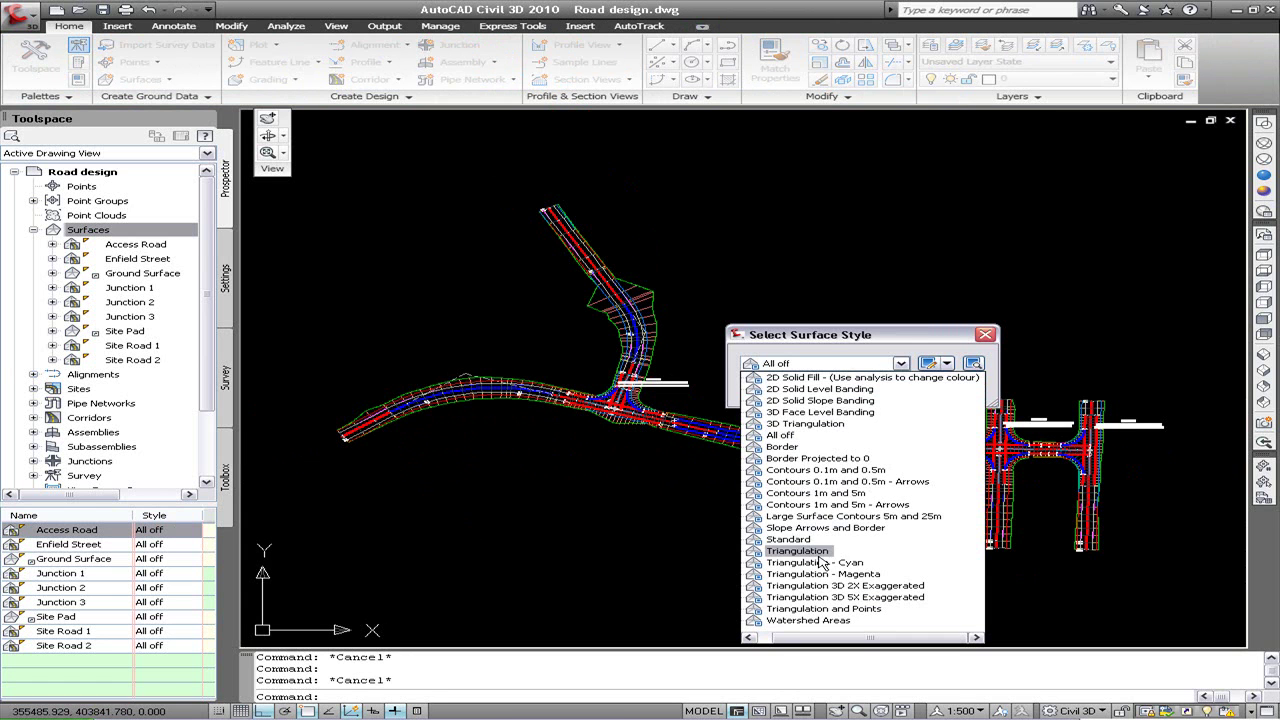
pyautogui.click(797, 550)
pyautogui.click(784, 397)
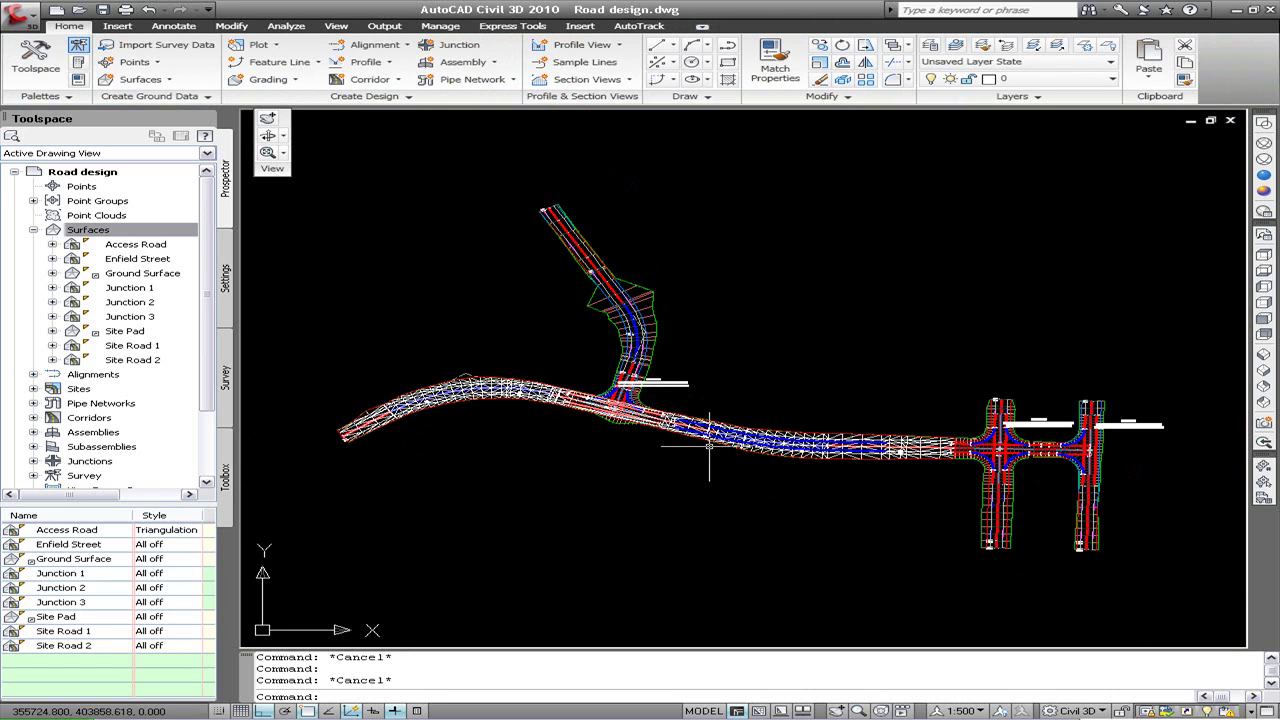
# Set the Enfield Street surface's style to Triangulation - Cyan.
pyautogui.scroll(4, 648, 420)
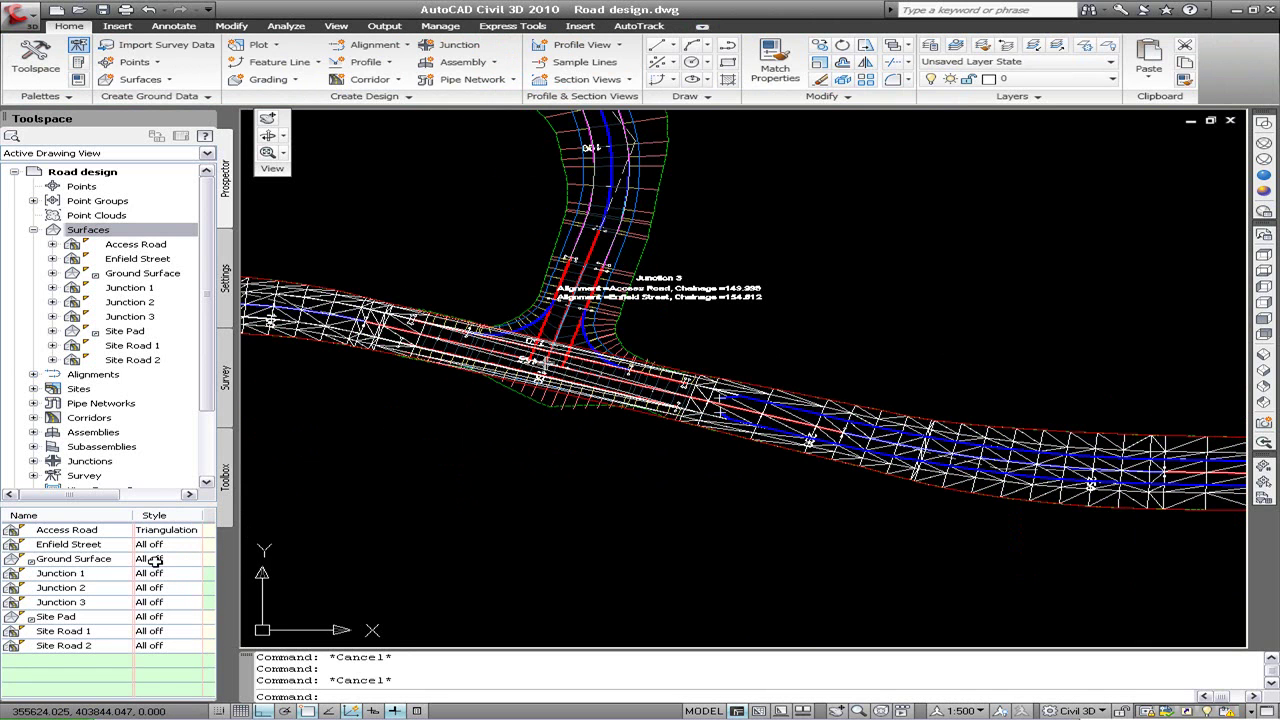
pyautogui.doubleClick(200, 546)
pyautogui.click(845, 364)
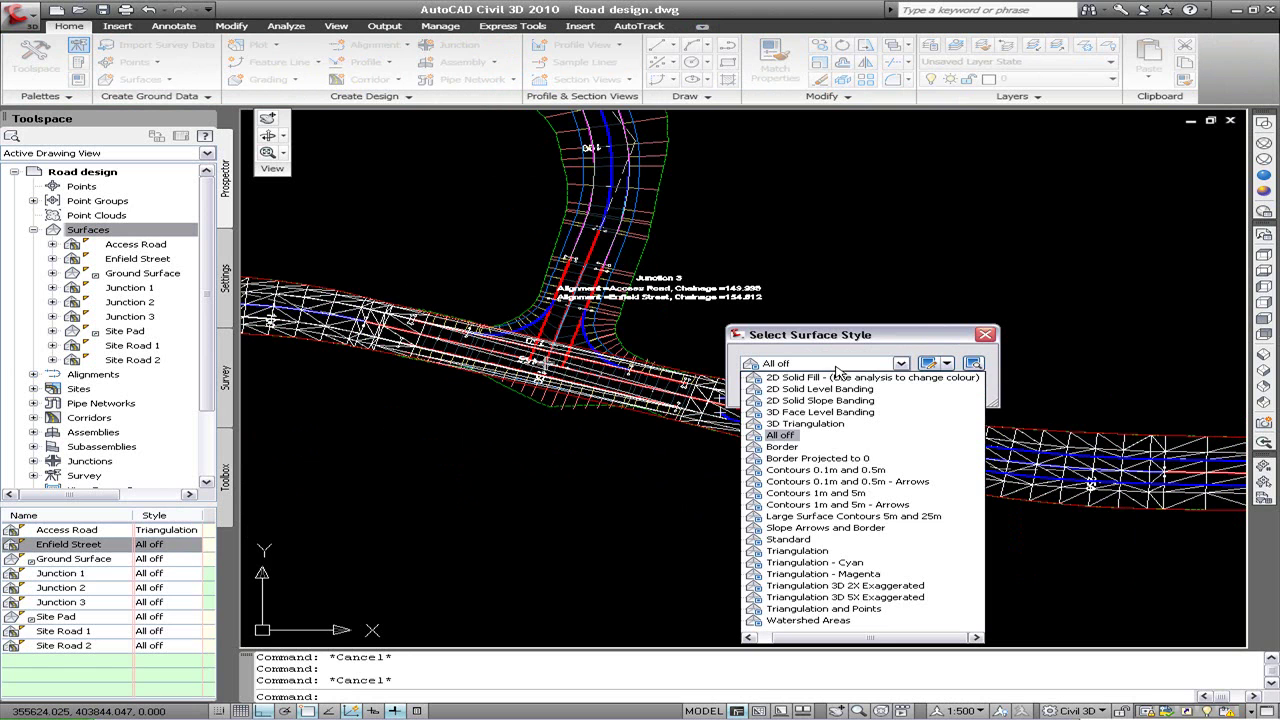
pyautogui.click(785, 563)
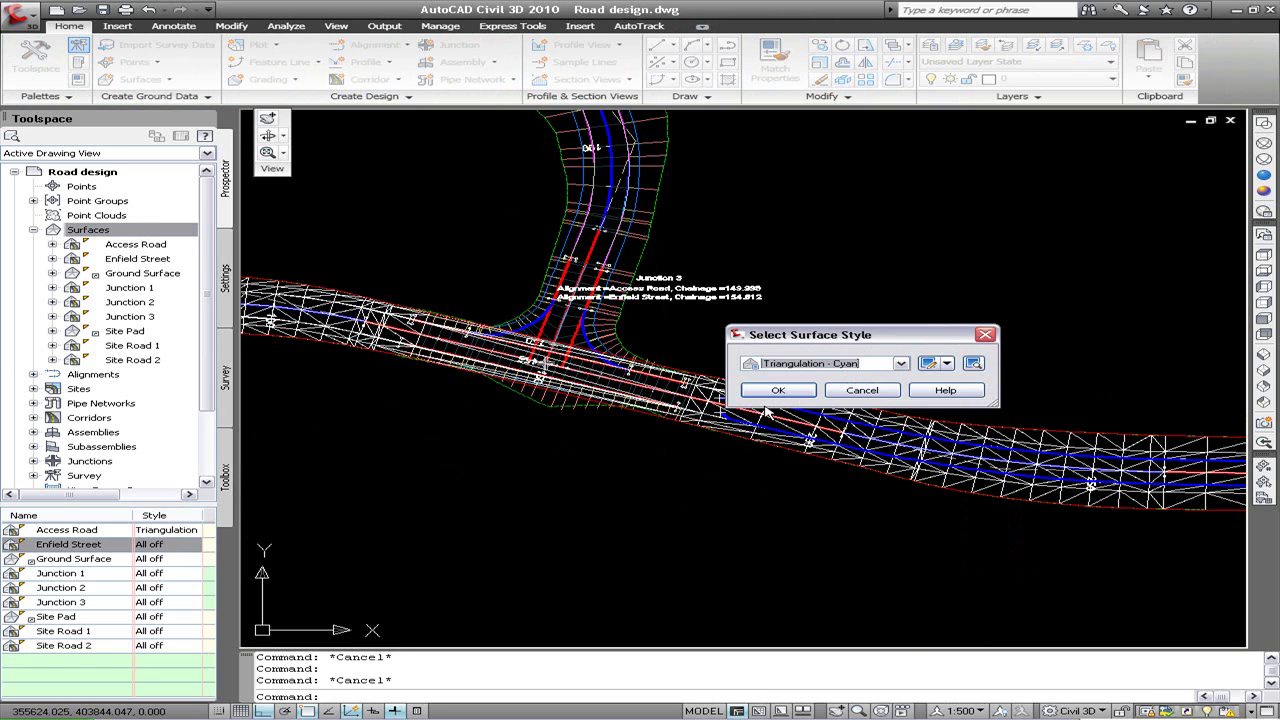
pyautogui.click(776, 400)
# Set the Junction 3 surface's style to Triangulation - Magenta and examine how it meets the neighbouring road surfaces.
pyautogui.moveTo(751, 251)
pyautogui.mouseDown(button='middle')
pyautogui.moveTo(826, 484)
pyautogui.moveTo(831, 367)
pyautogui.mouseUp(button='middle')
pyautogui.doubleClick(150, 602)
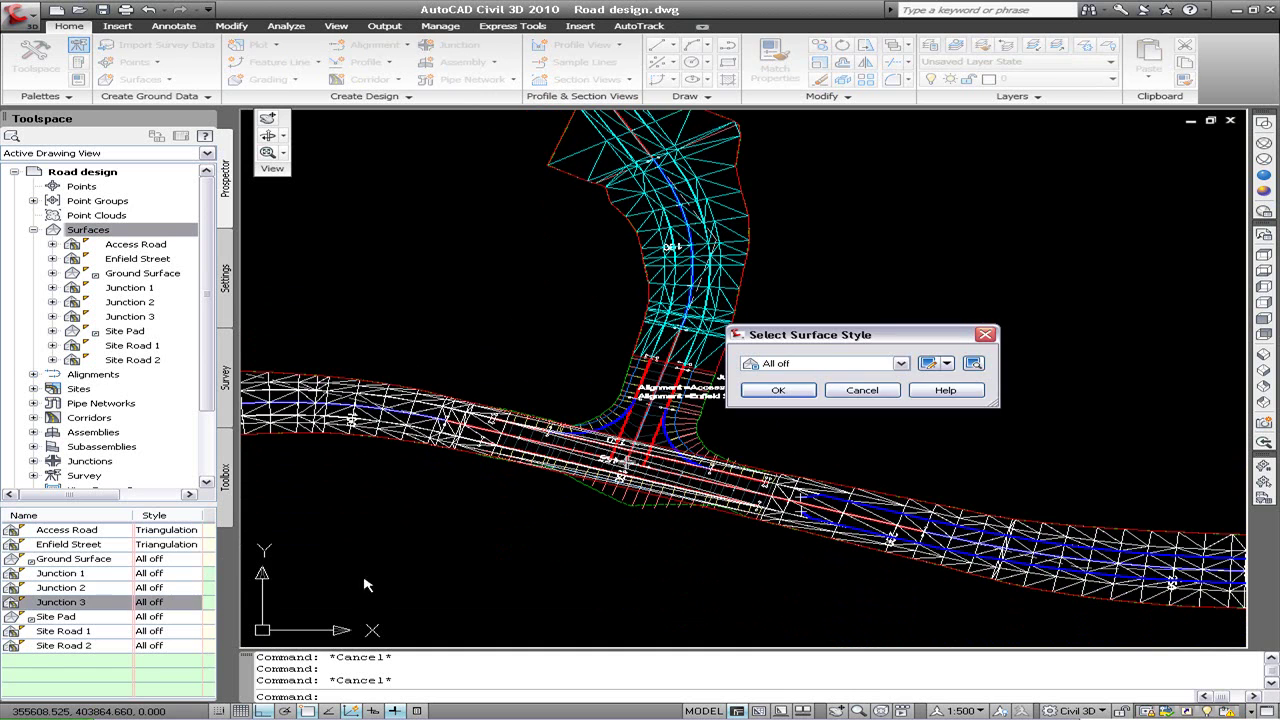
pyautogui.click(858, 363)
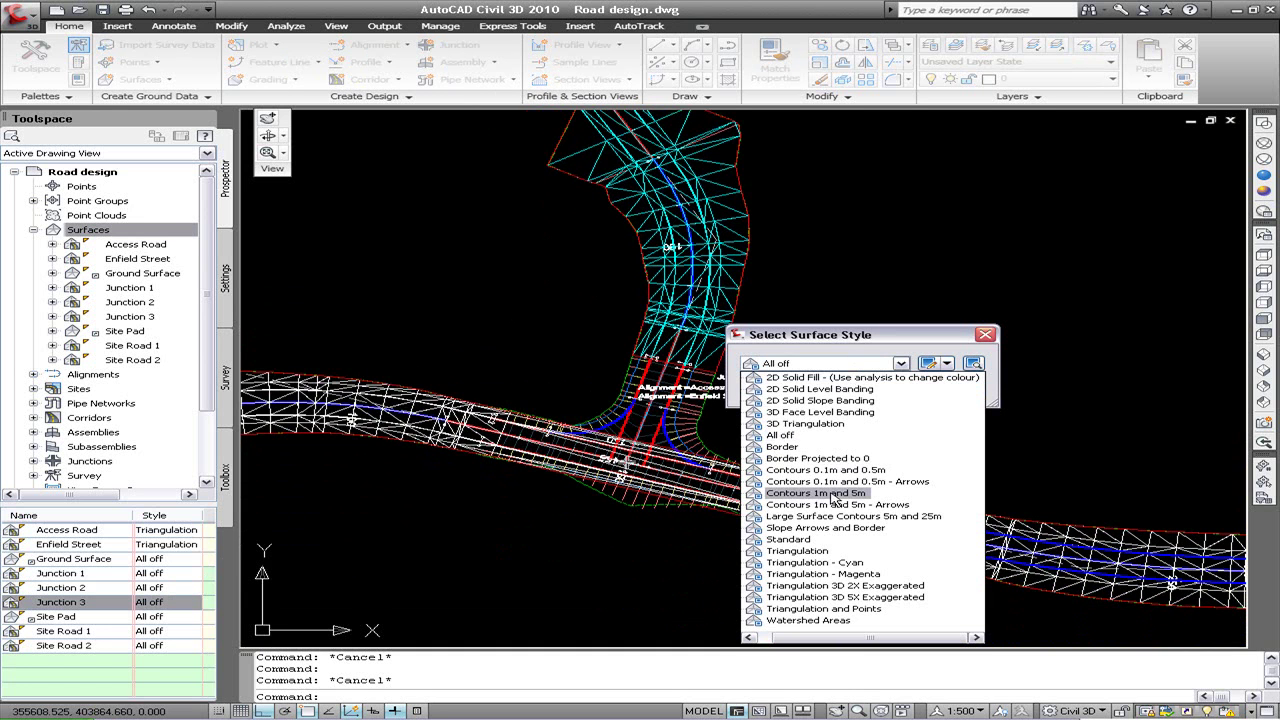
pyautogui.click(835, 574)
pyautogui.click(775, 400)
pyautogui.scroll(2, 700, 410)
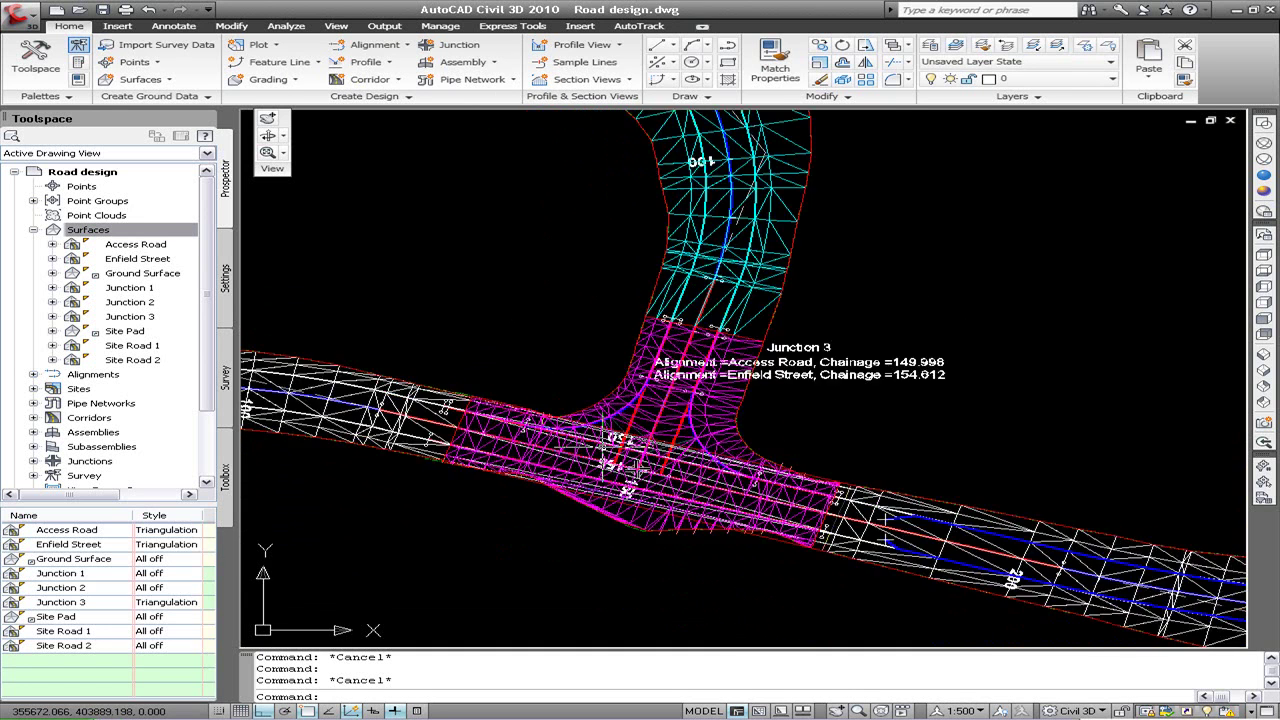
pyautogui.scroll(-3, 650, 405)
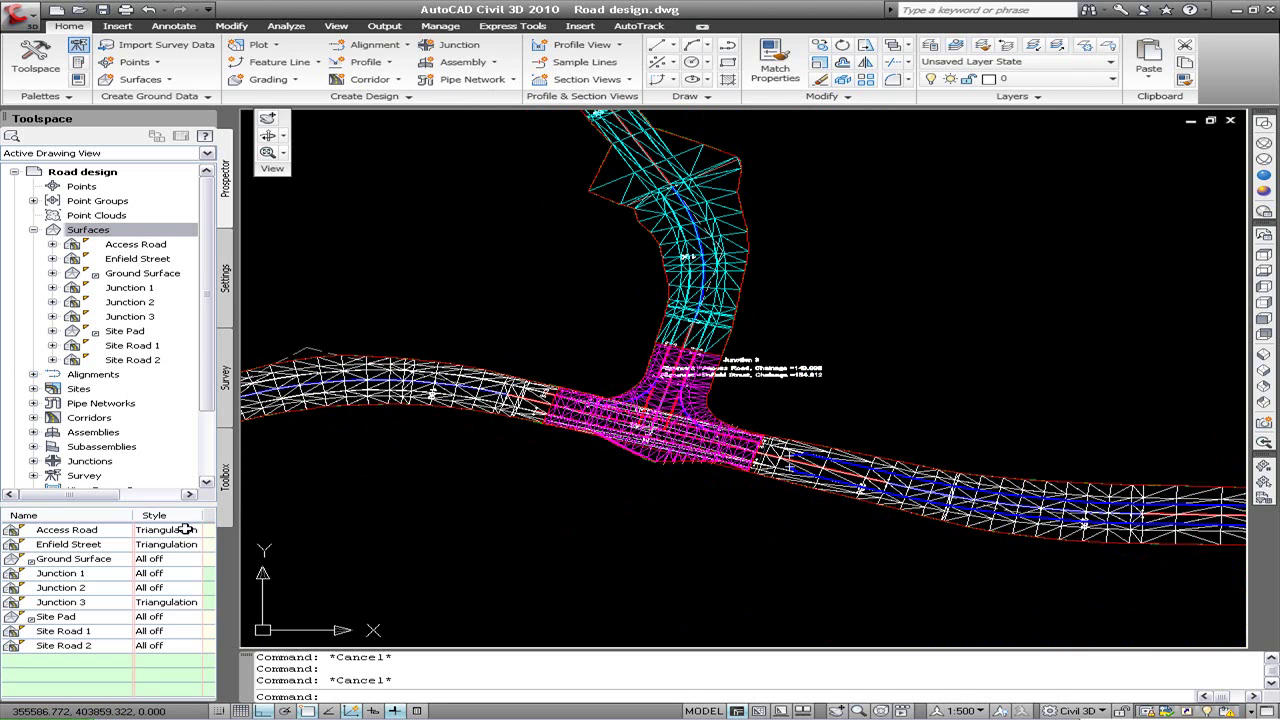
# Set the style of all listed surfaces to All off in one edit.
pyautogui.moveTo(142, 690); pyautogui.dragTo(150, 525)
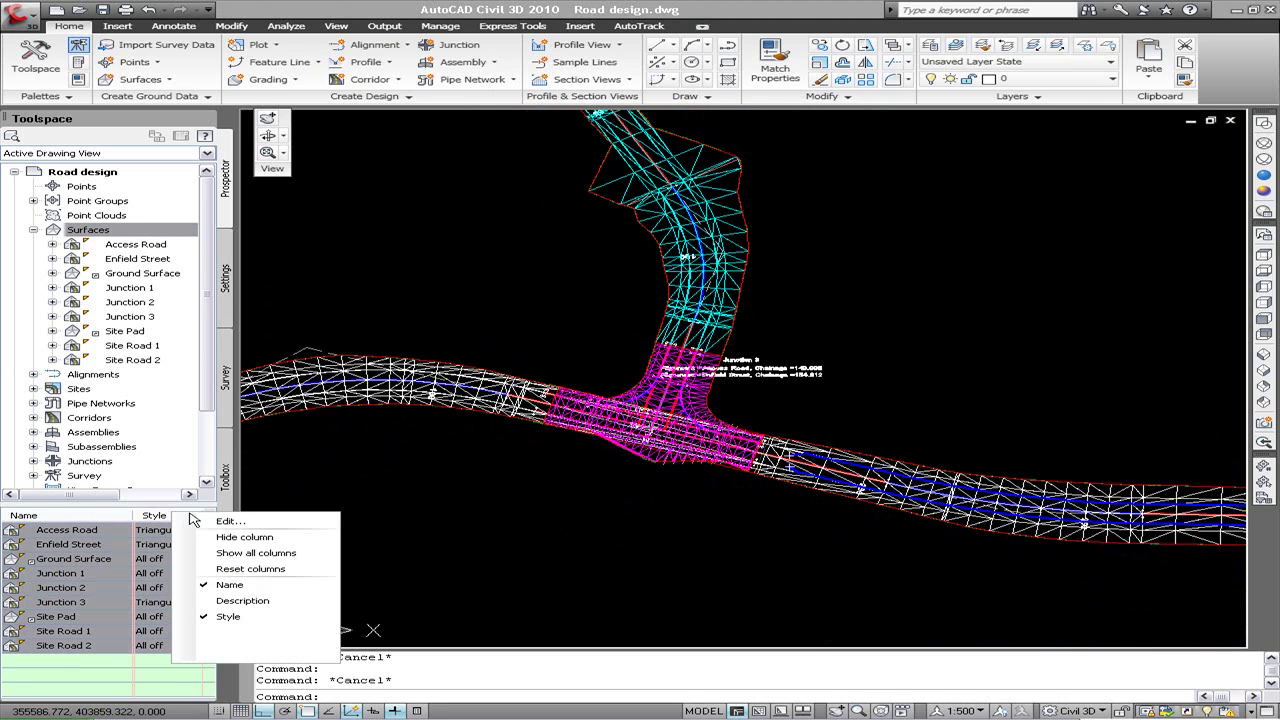
pyautogui.rightClick(173, 515)
pyautogui.click(253, 522)
pyautogui.click(875, 364)
pyautogui.click(780, 437)
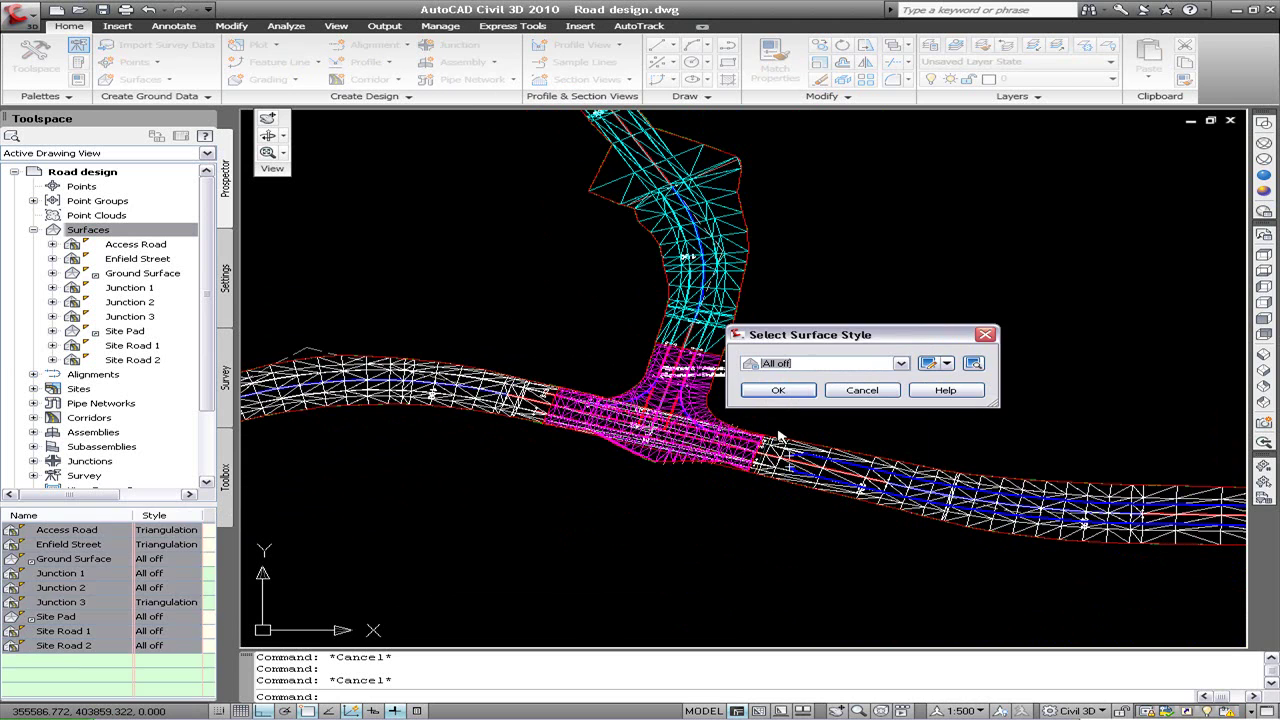
pyautogui.click(777, 390)
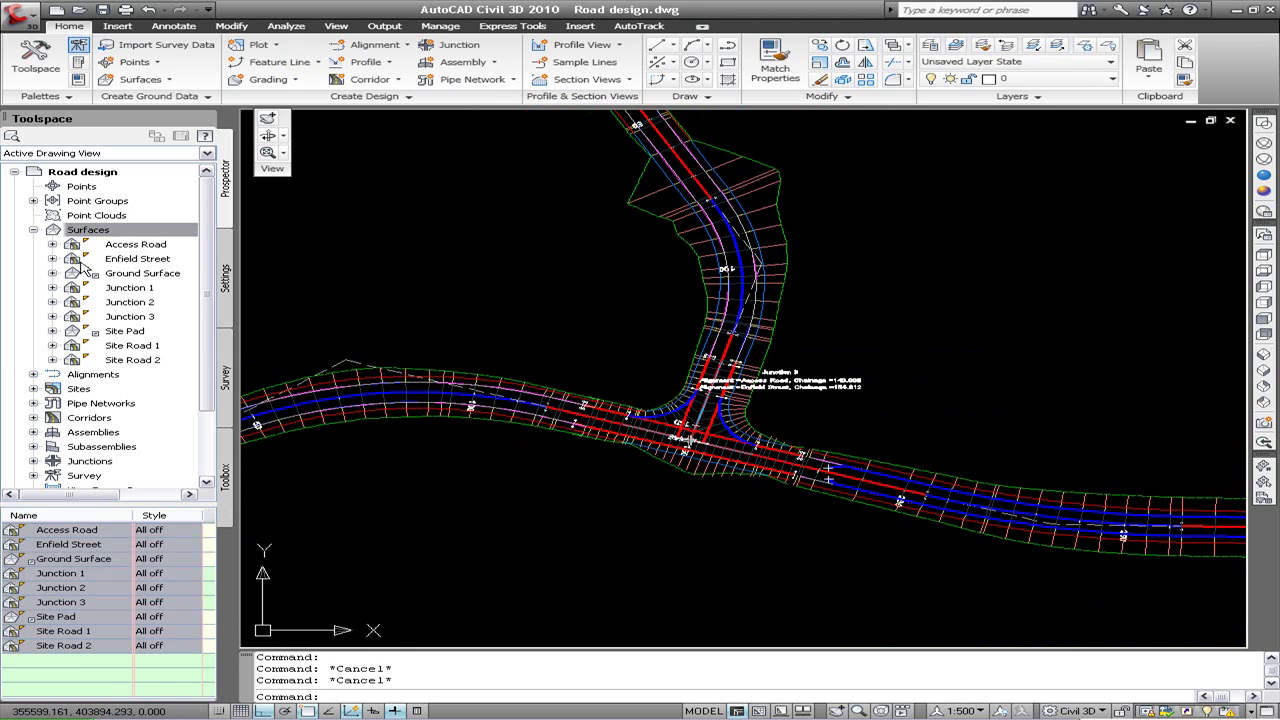
# Create a triangulation surface named Final Road, keeping the default Triangulation style and Grey colour render material.
pyautogui.rightClick(118, 230)
pyautogui.click(168, 240)
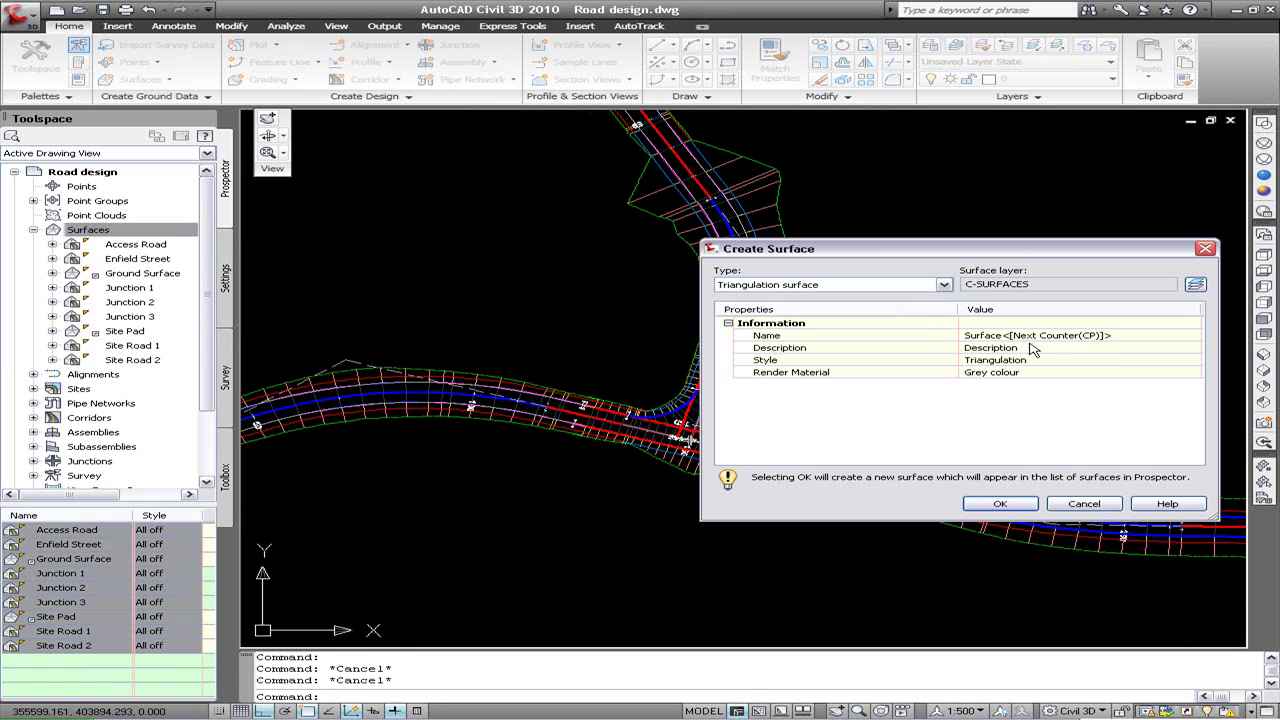
pyautogui.click(1083, 338)
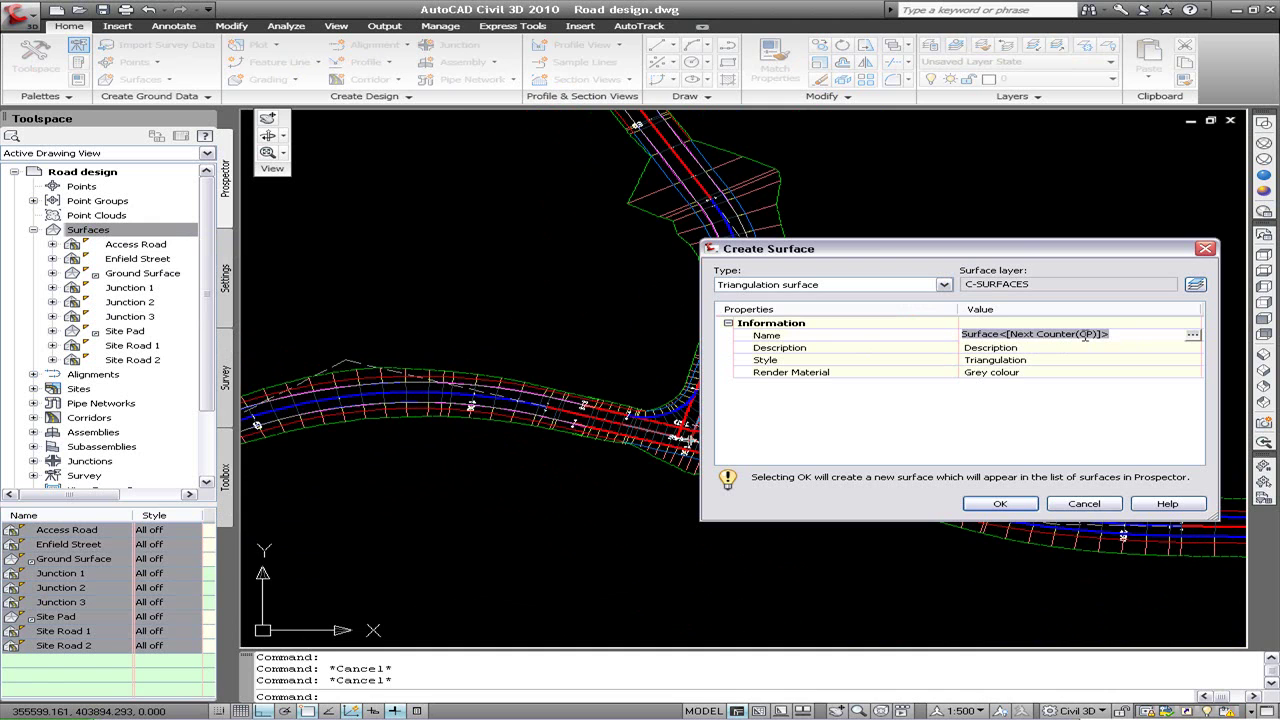
pyautogui.write('Final Road')
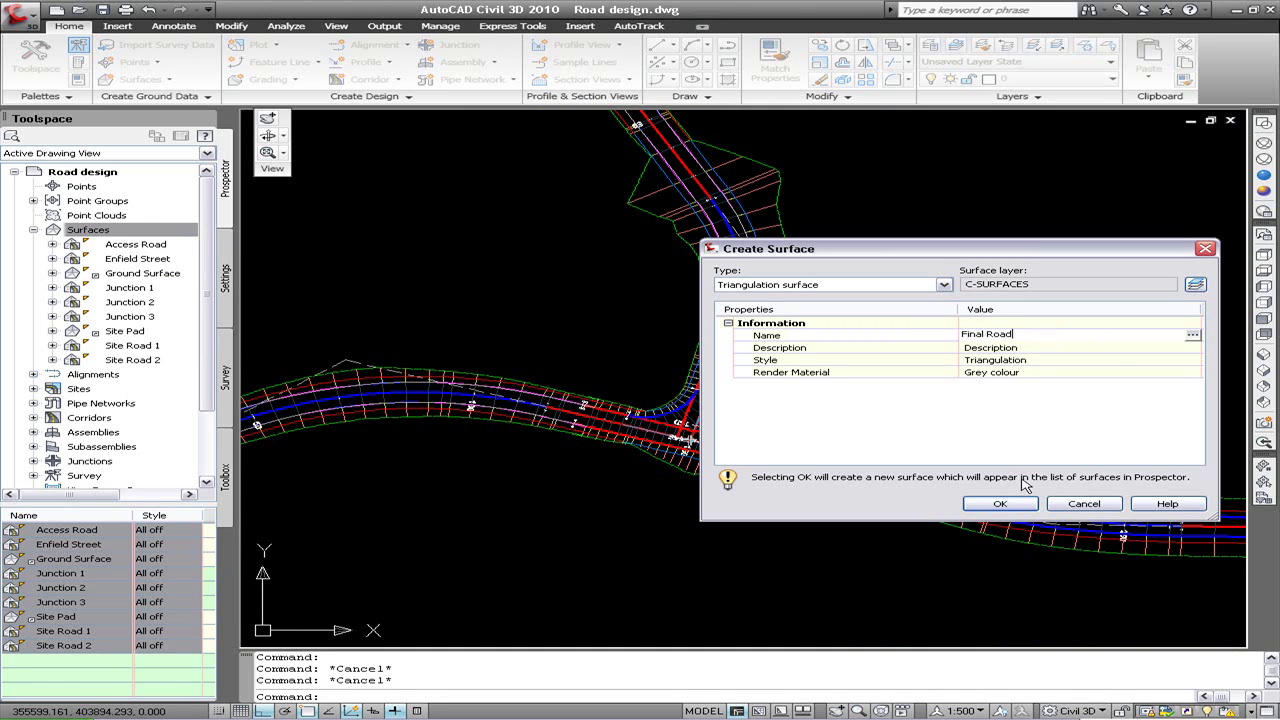
pyautogui.click(995, 504)
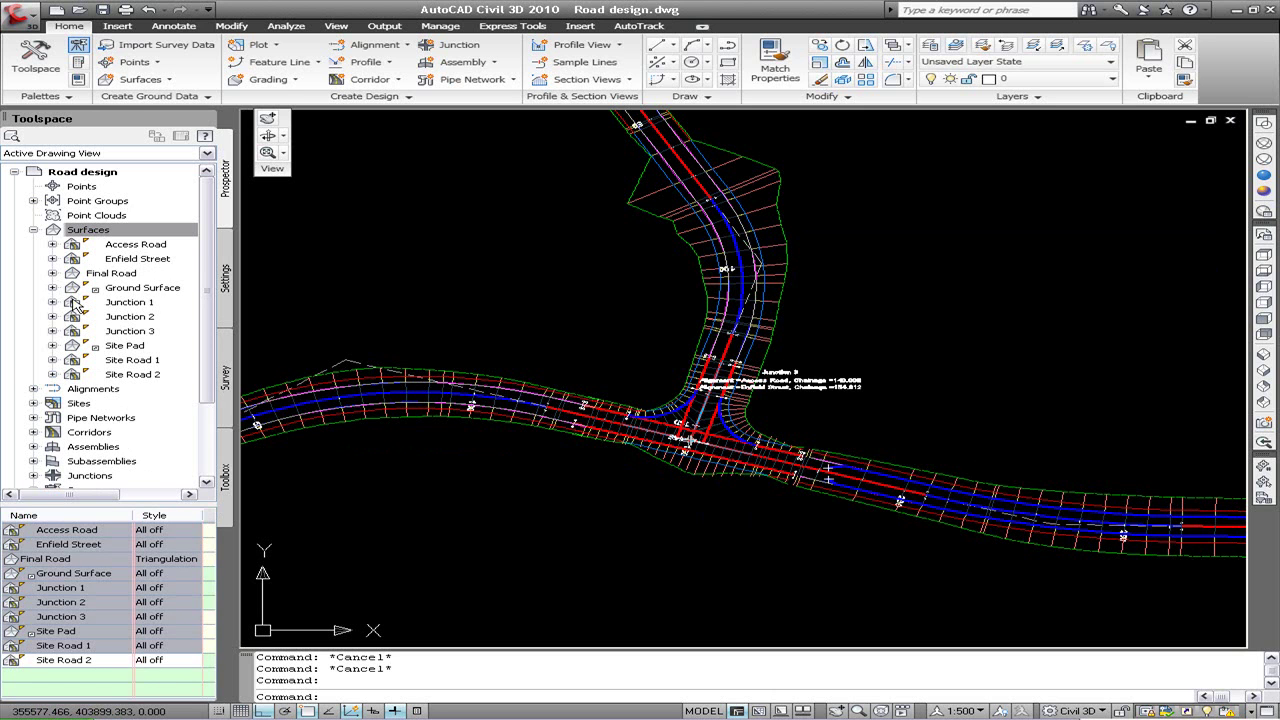
# Paste the Access Road and Enfield Street surfaces into the Final Road surface as definition edits.
pyautogui.click(74, 273)
pyautogui.click(52, 273)
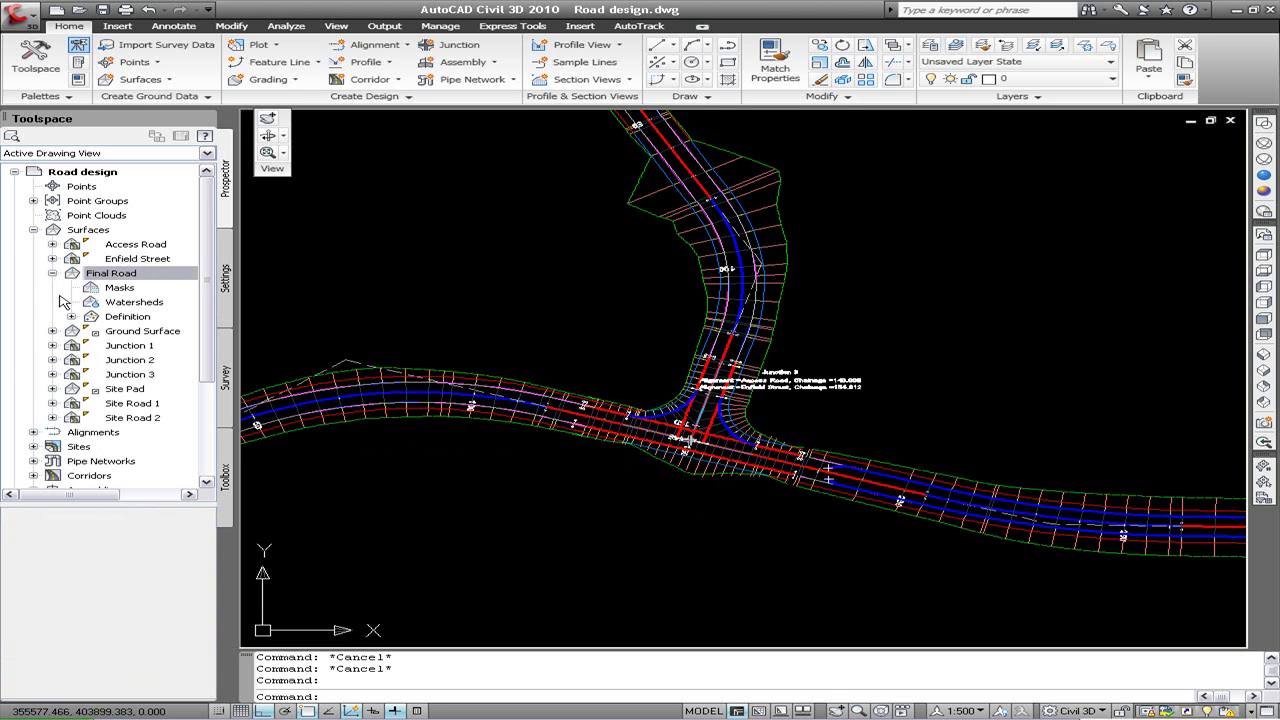
pyautogui.click(71, 316)
pyautogui.rightClick(133, 403)
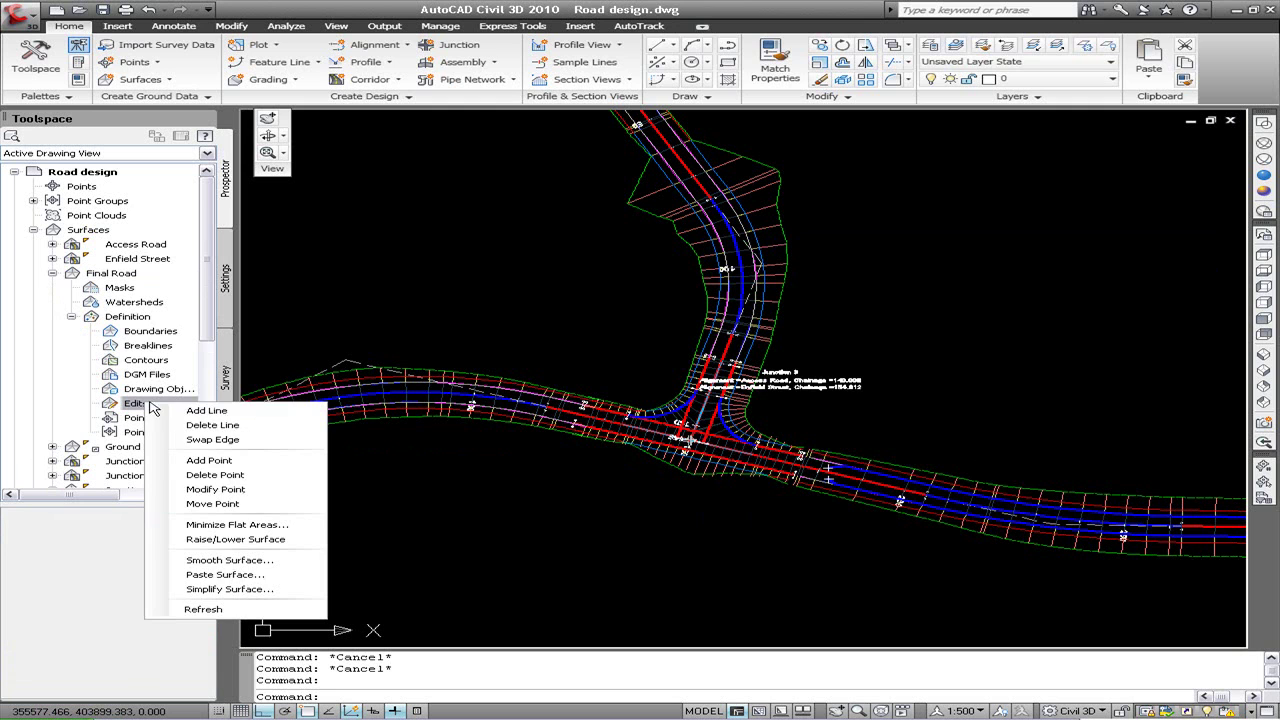
pyautogui.click(298, 577)
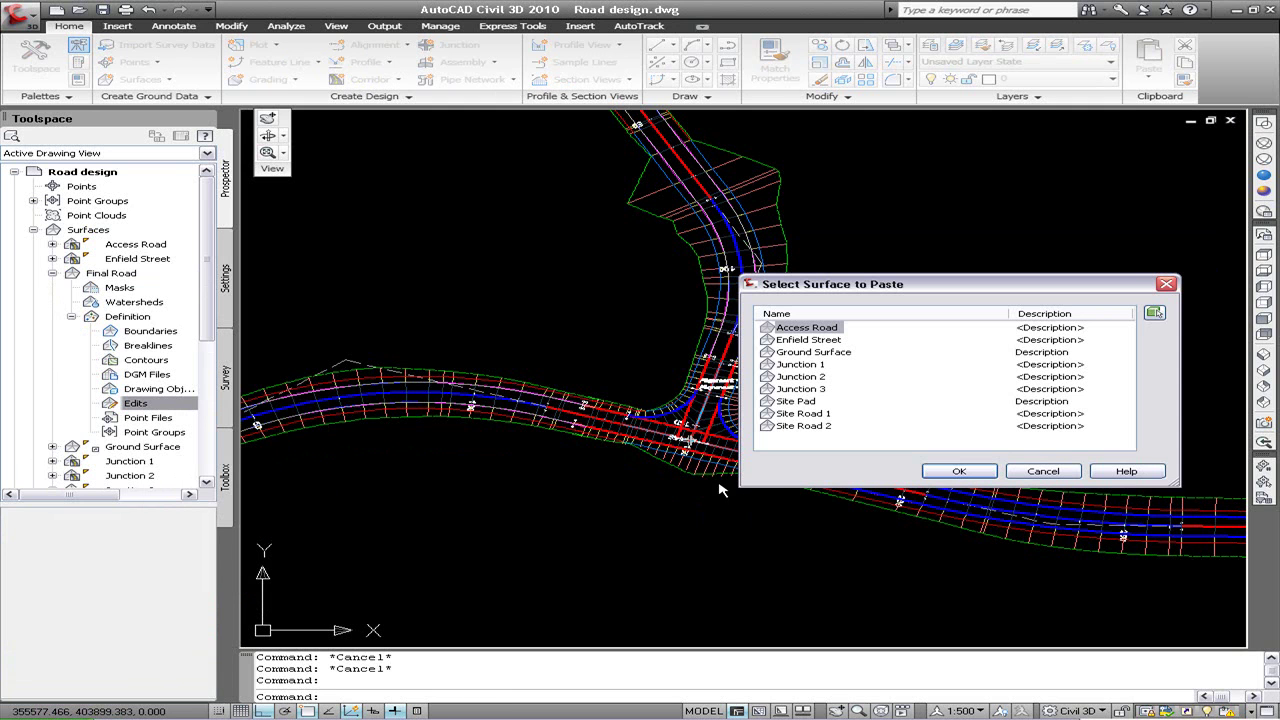
pyautogui.click(956, 474)
pyautogui.keyDown('ctrl'); pyautogui.click(802, 340); pyautogui.keyUp('ctrl')
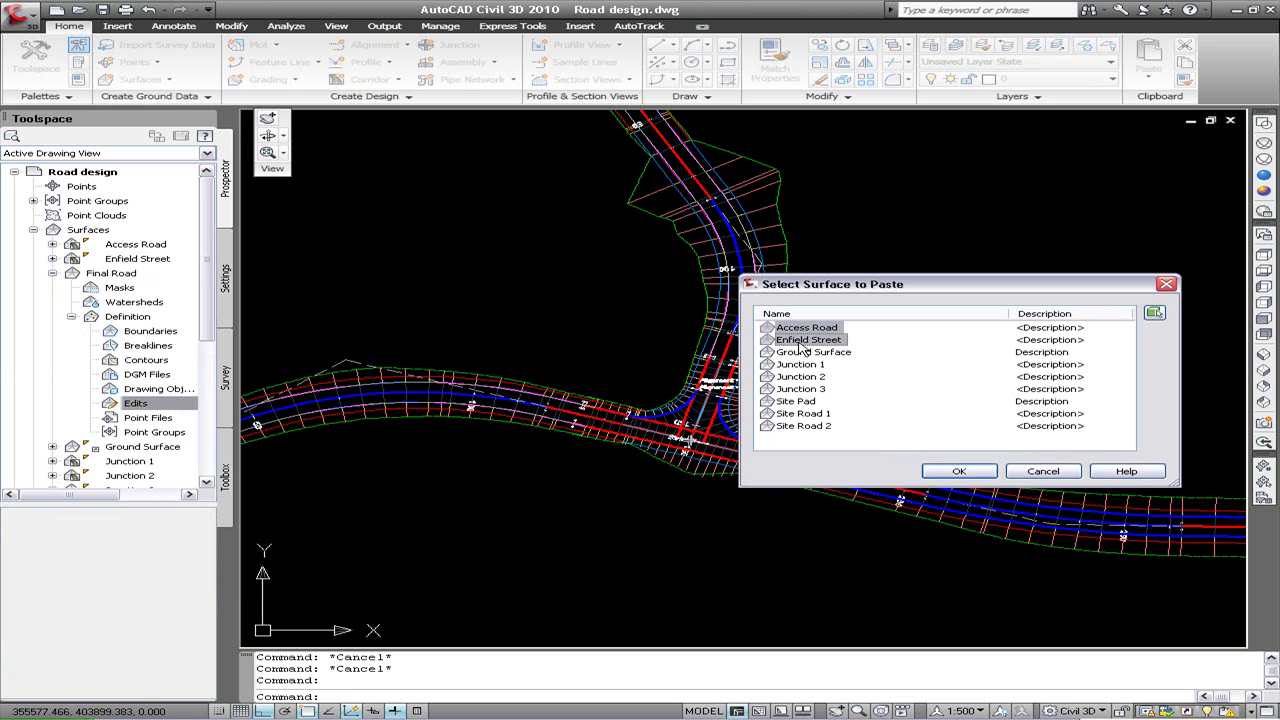
pyautogui.click(958, 472)
# Paste the Access Road, Site Road 1 and Site Road 2 surfaces into the Final Road surface.
pyautogui.moveTo(797, 481)
pyautogui.mouseDown(button='middle')
pyautogui.moveTo(455, 445)
pyautogui.moveTo(624, 440)
pyautogui.mouseUp(button='middle')
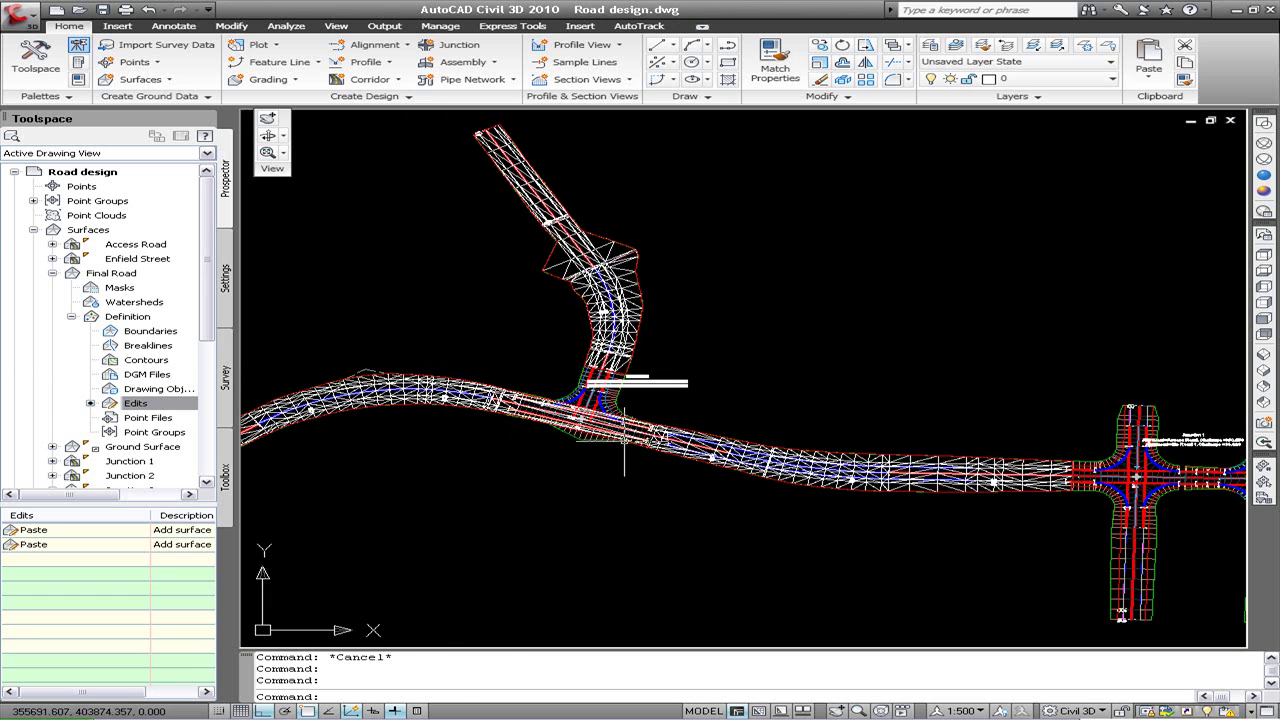
pyautogui.rightClick(144, 403)
pyautogui.click(252, 573)
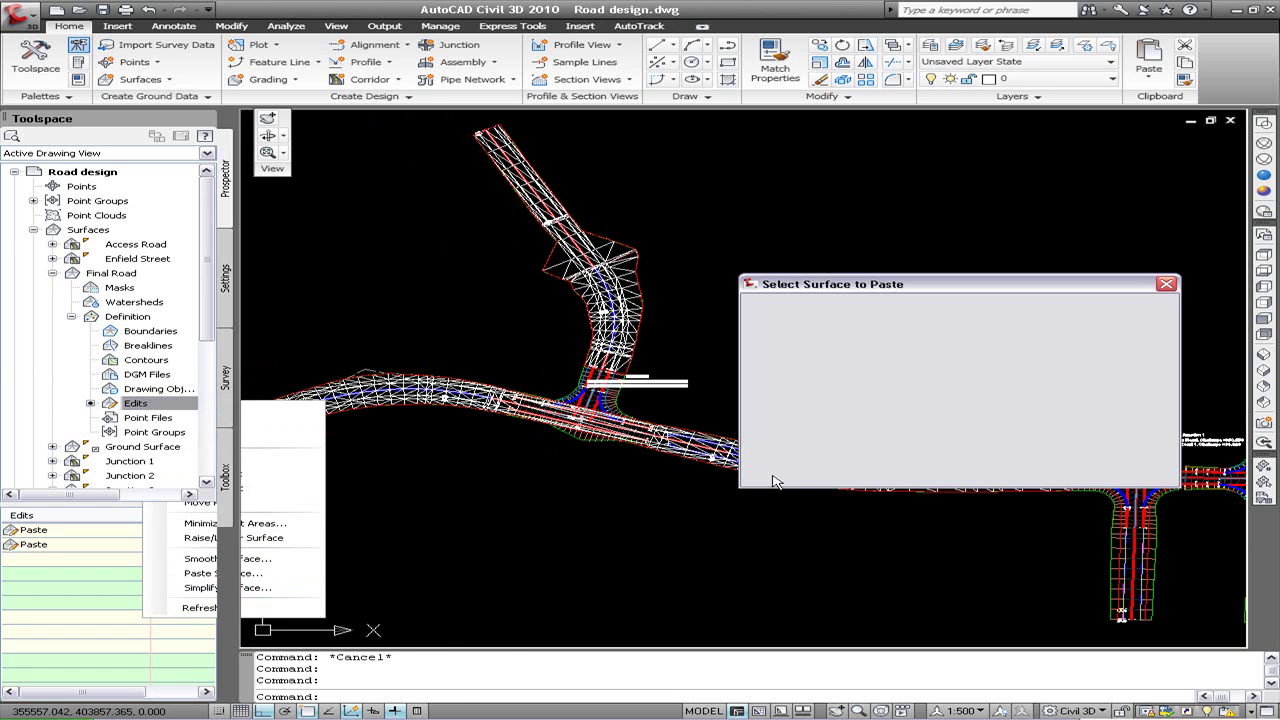
pyautogui.keyDown('ctrl'); pyautogui.click(813, 414); pyautogui.keyUp('ctrl')
pyautogui.keyDown('ctrl'); pyautogui.click(815, 427); pyautogui.keyUp('ctrl')
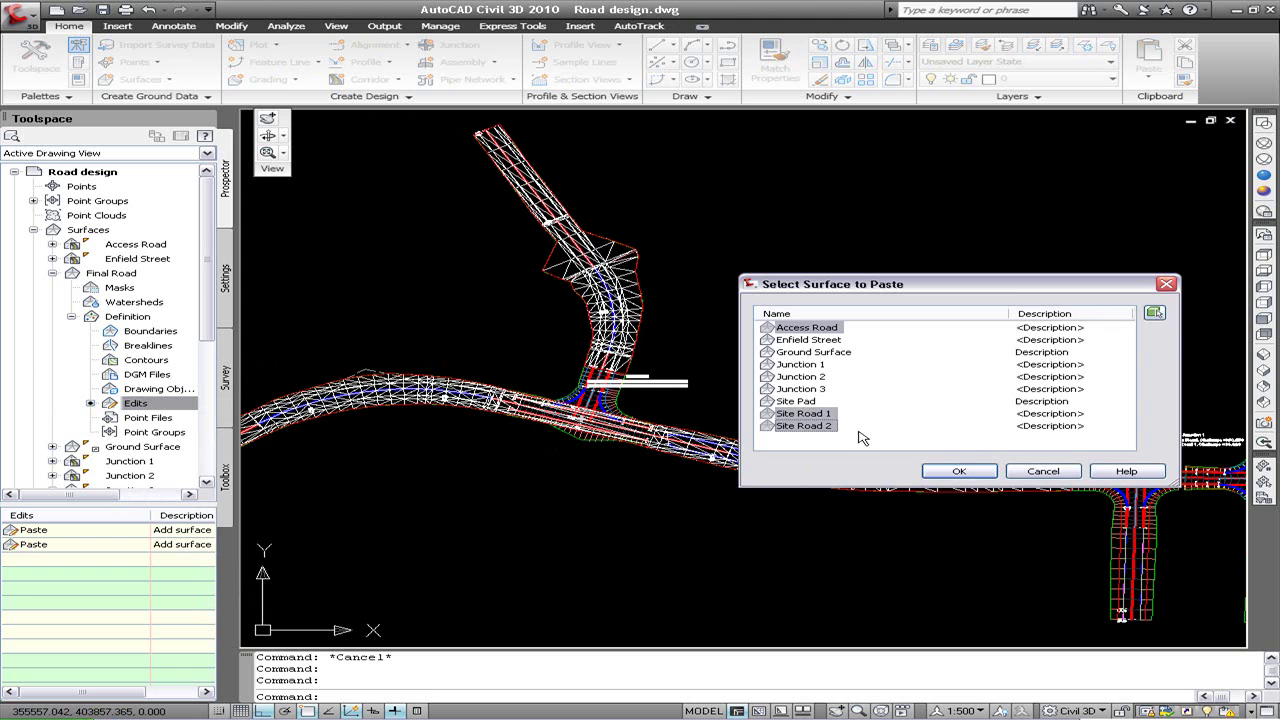
pyautogui.press('Return')
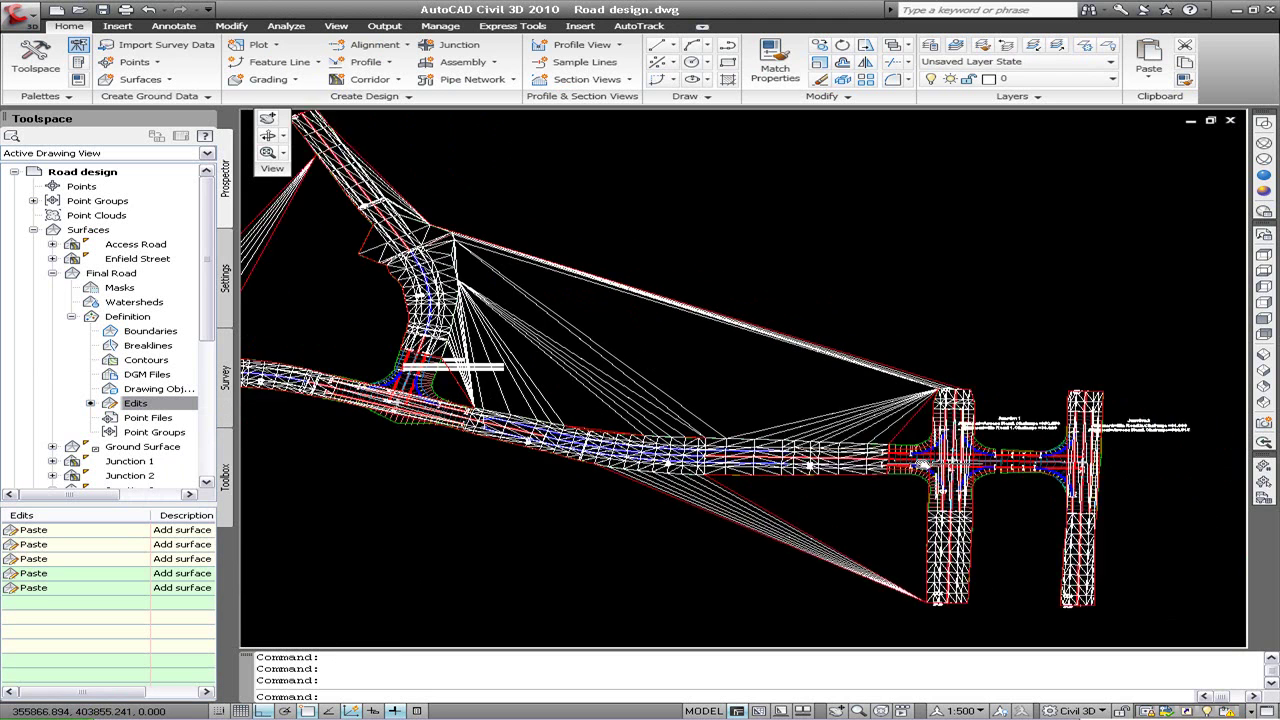
# Paste the Access Road, Junction 1, Junction 2 and Junction 3 surfaces into the Final Road surface.
pyautogui.scroll(2, 708, 466)
pyautogui.scroll(-2, 514, 520)
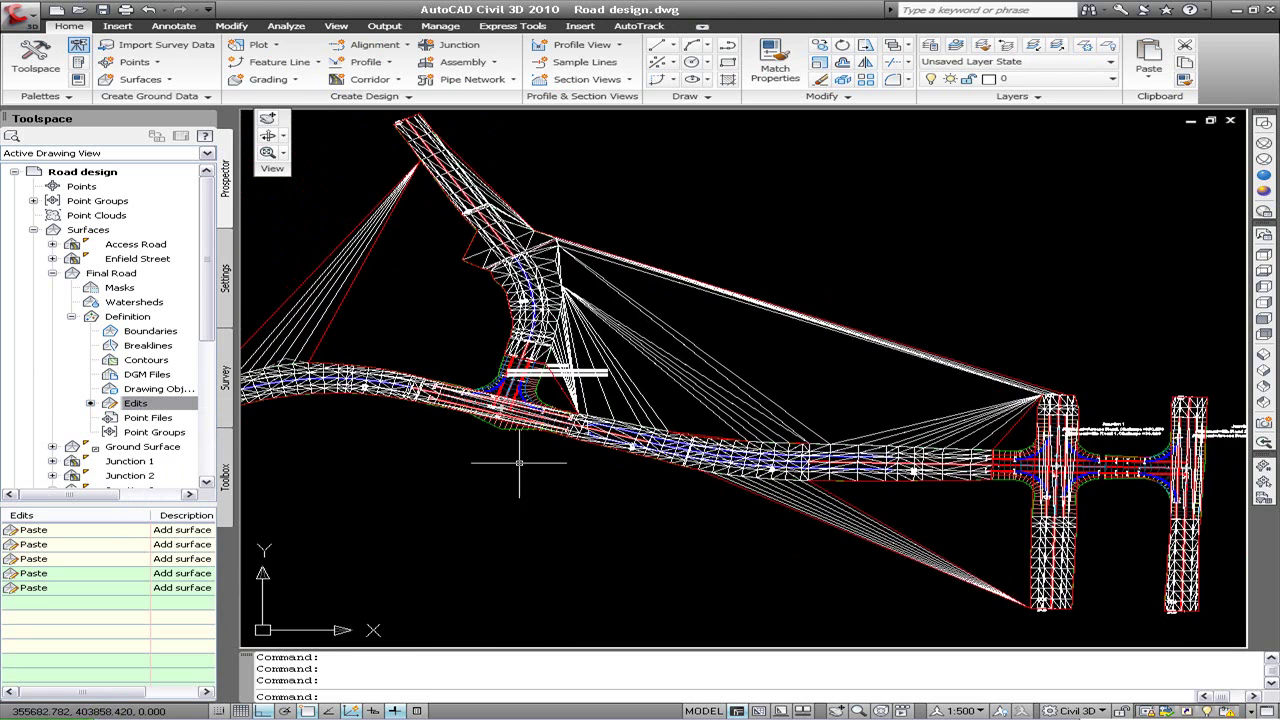
pyautogui.rightClick(153, 408)
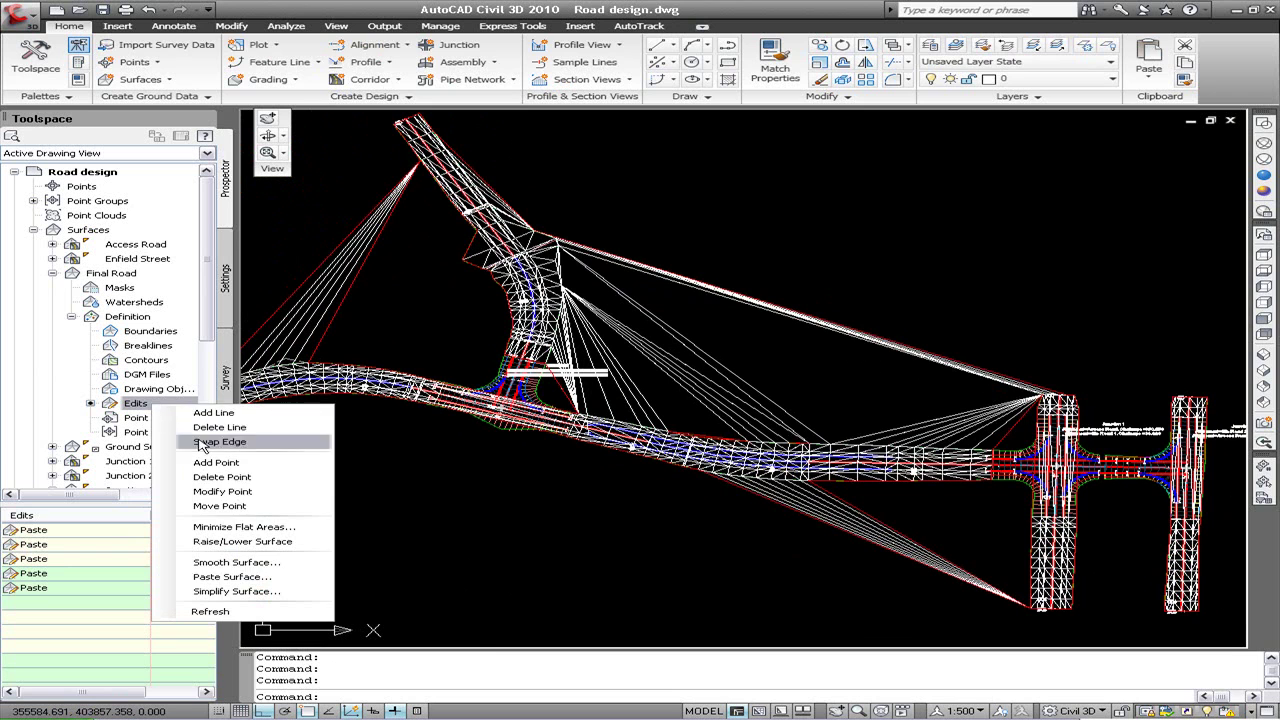
pyautogui.click(262, 577)
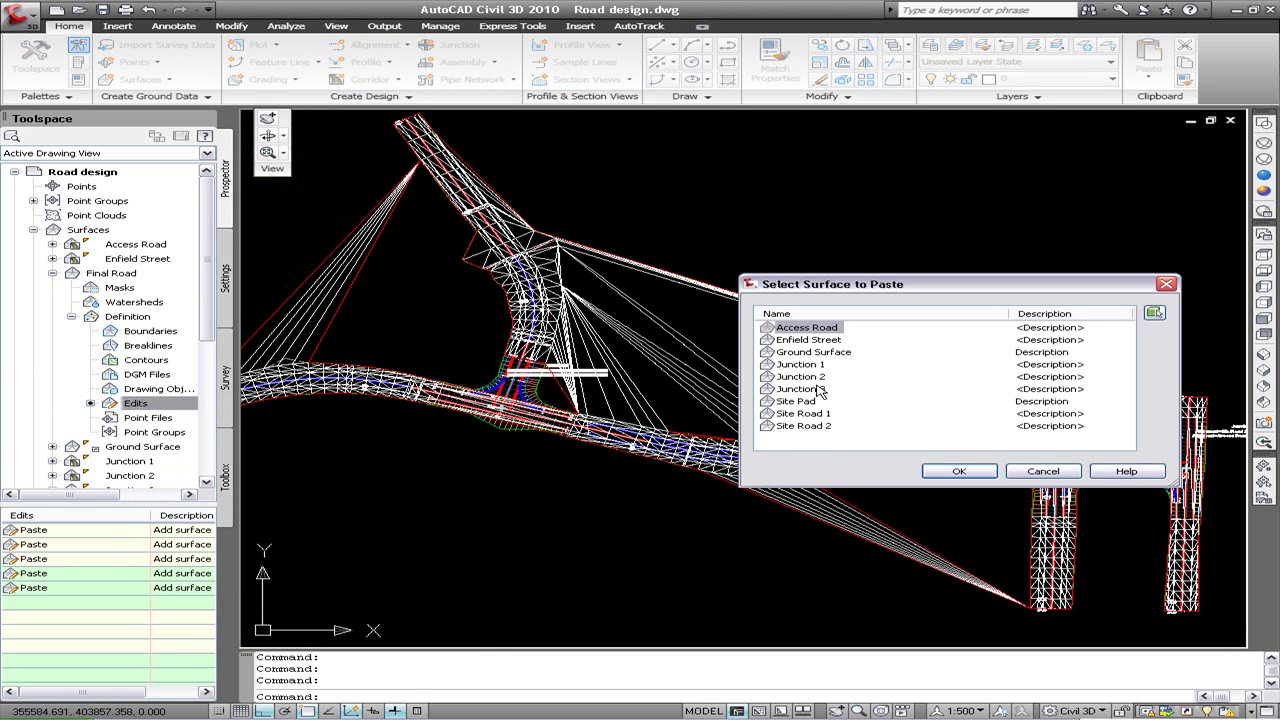
pyautogui.keyDown('ctrl'); pyautogui.click(812, 366); pyautogui.keyUp('ctrl')
pyautogui.keyDown('ctrl'); pyautogui.click(815, 378); pyautogui.keyUp('ctrl')
pyautogui.keyDown('ctrl'); pyautogui.click(824, 390); pyautogui.keyUp('ctrl')
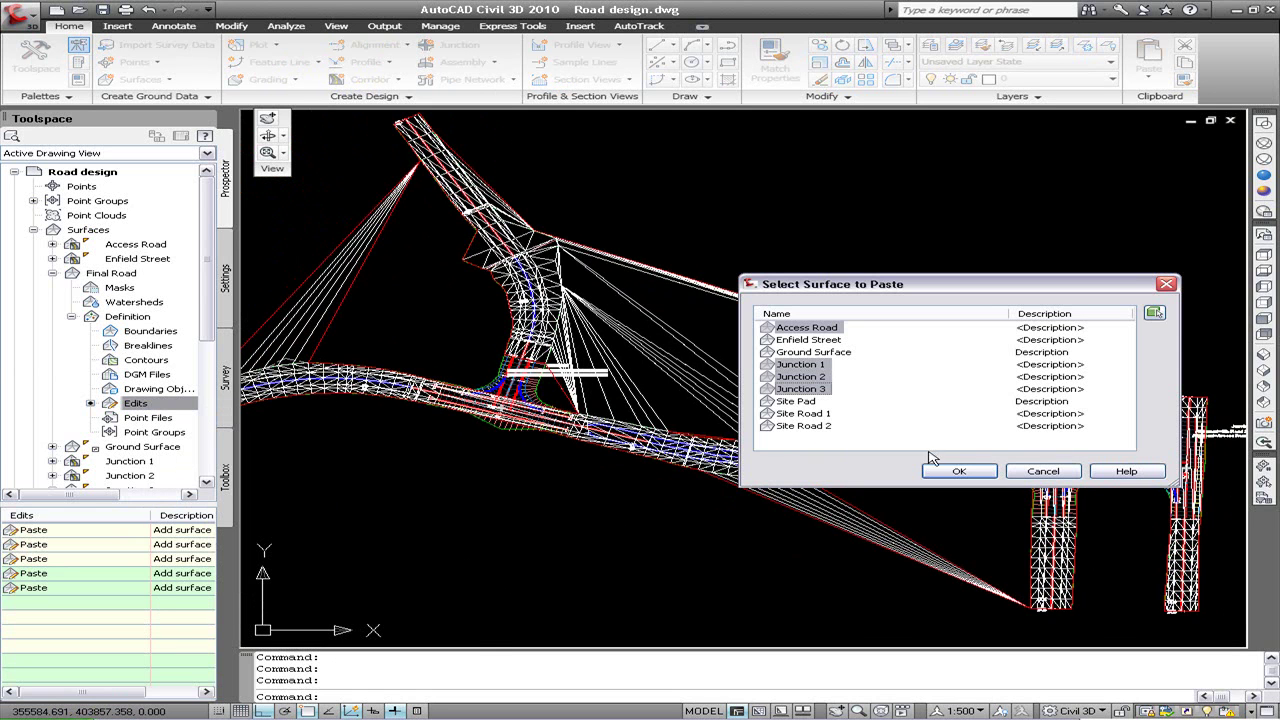
pyautogui.click(948, 471)
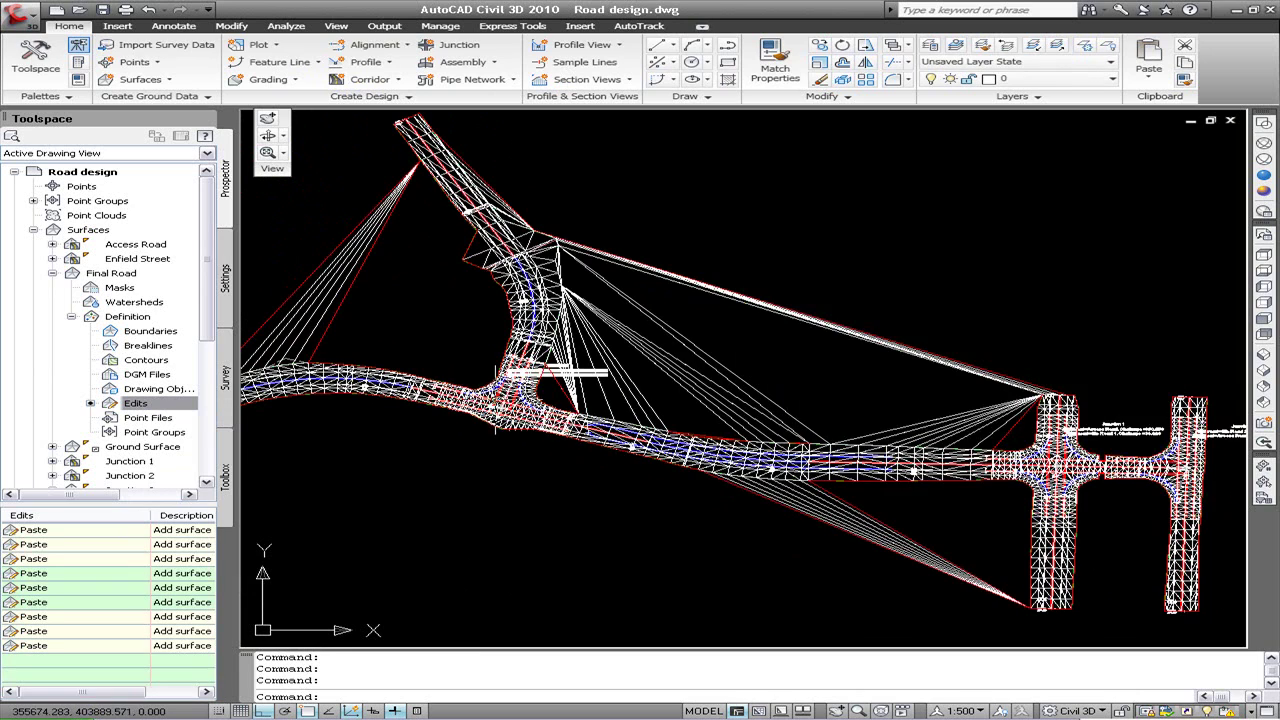
# Delete the stray Final Road triangulation edges spanning the gap between the upper branch road and the western end of the Access Road.
pyautogui.scroll(2, 410, 370)
pyautogui.scroll(-4, 526, 392)
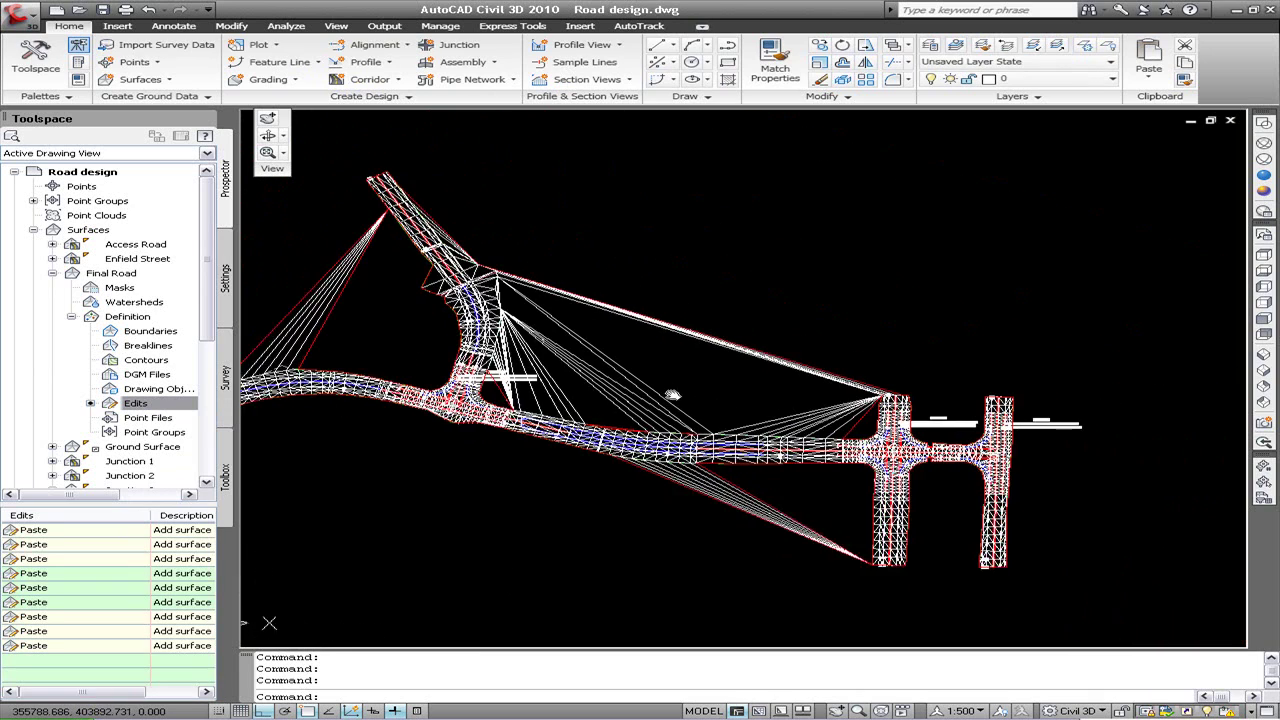
pyautogui.click(526, 392)
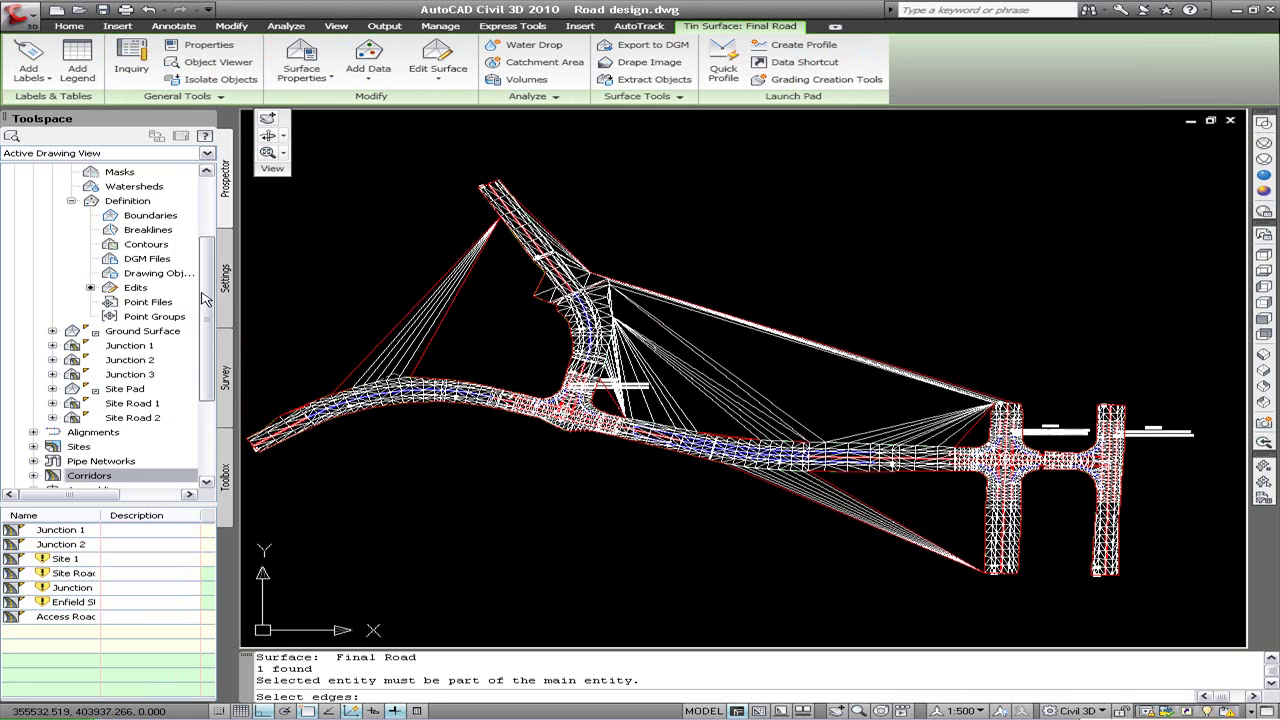
pyautogui.scroll(-2, 180, 320)
pyautogui.click(137, 343)
pyautogui.rightClick(137, 343)
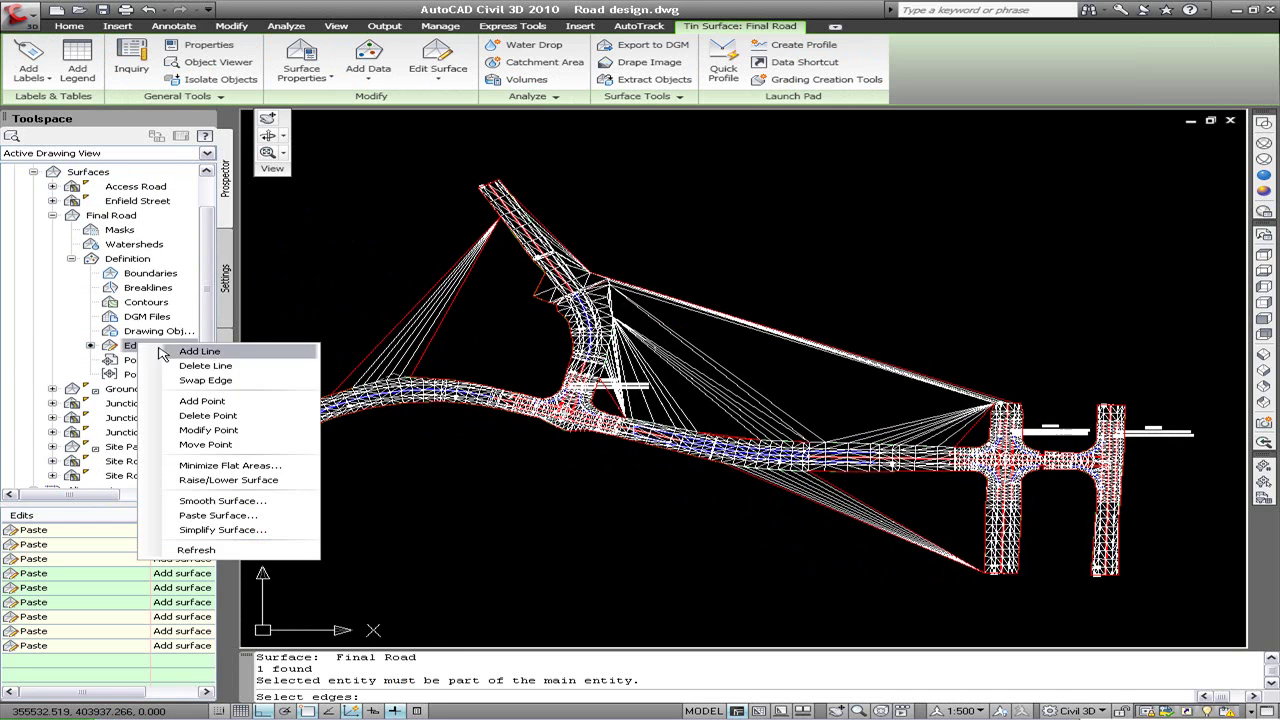
pyautogui.press('Escape')
pyautogui.press('Escape')
pyautogui.write('c')
pyautogui.press('Return')
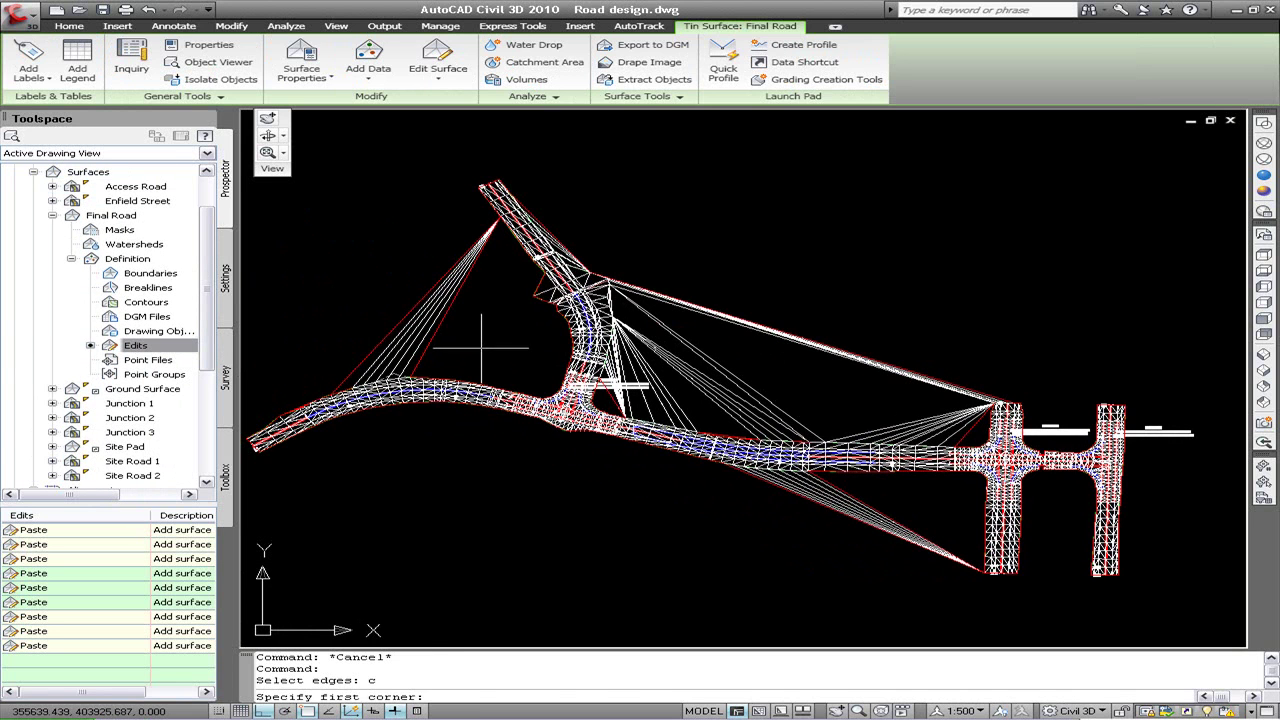
pyautogui.click(482, 350)
pyautogui.click(378, 310)
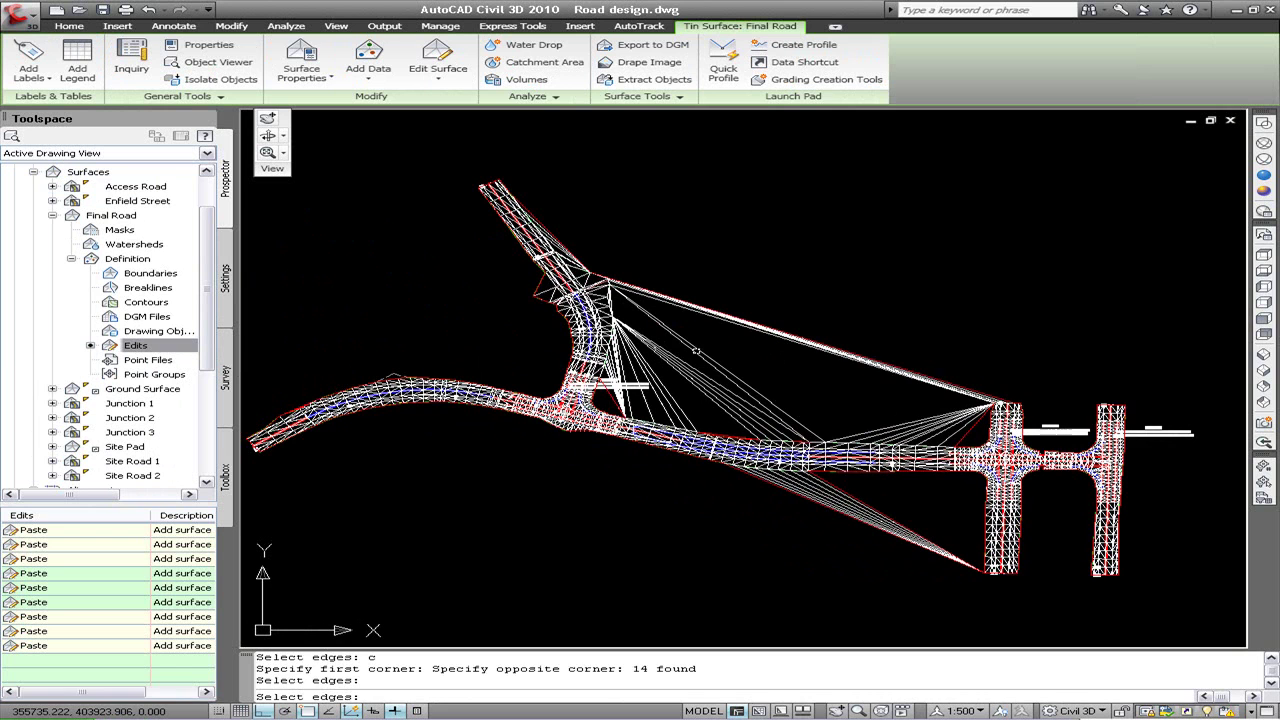
# Delete the unwanted surface edges east of the upper branch road, including those across the corner at its junction with the Access Road.
pyautogui.write('c')
pyautogui.press('Return')
pyautogui.click(728, 301)
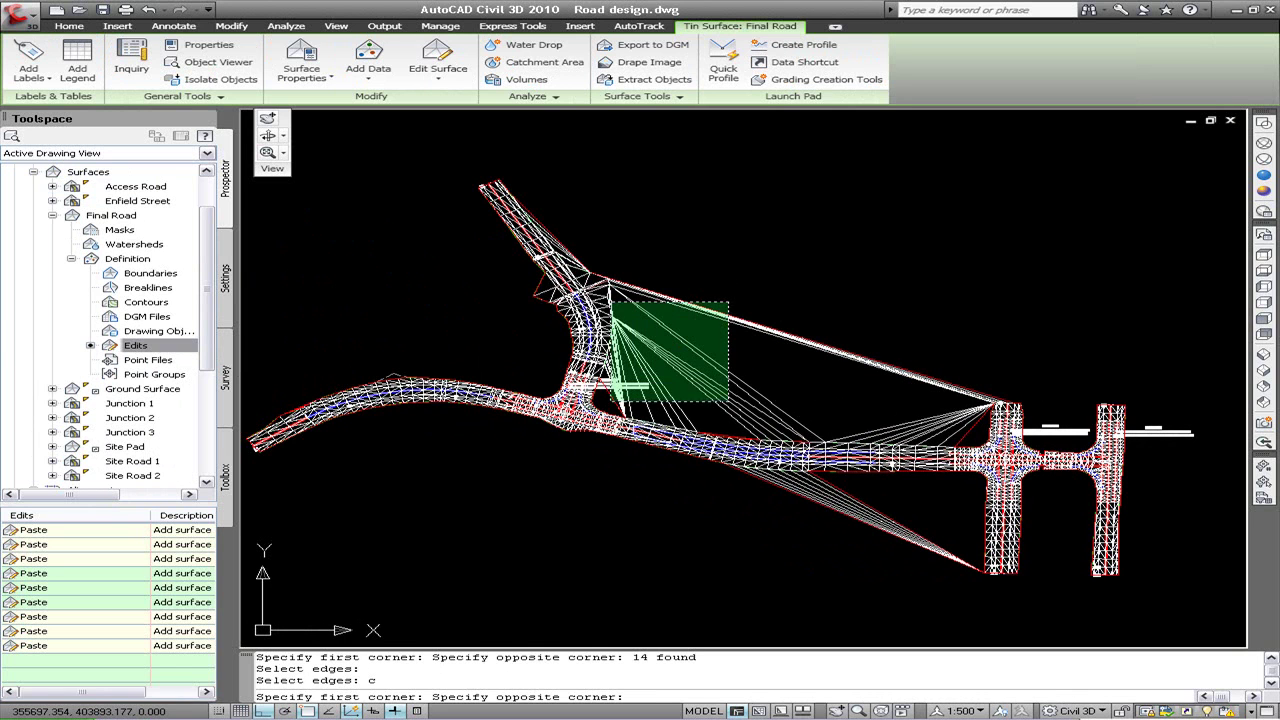
pyautogui.click(634, 393)
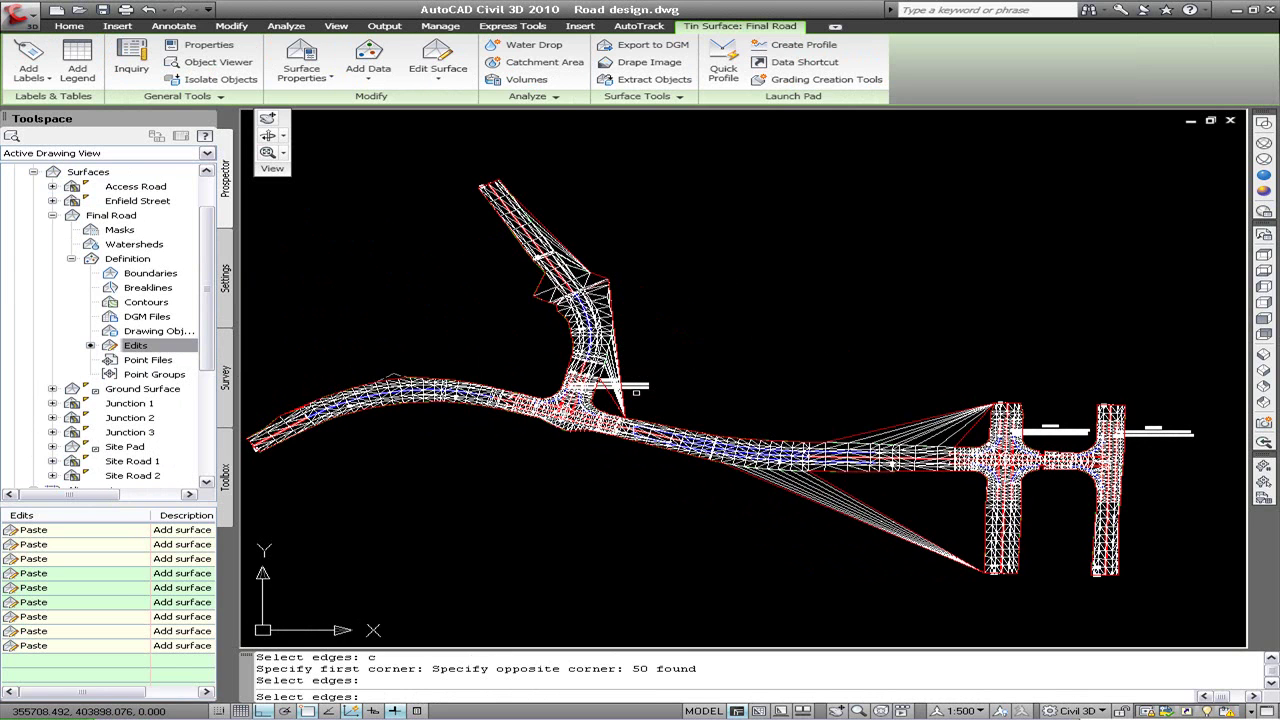
pyautogui.write('c')
pyautogui.press('Return')
pyautogui.click(646, 390)
pyautogui.click(604, 404)
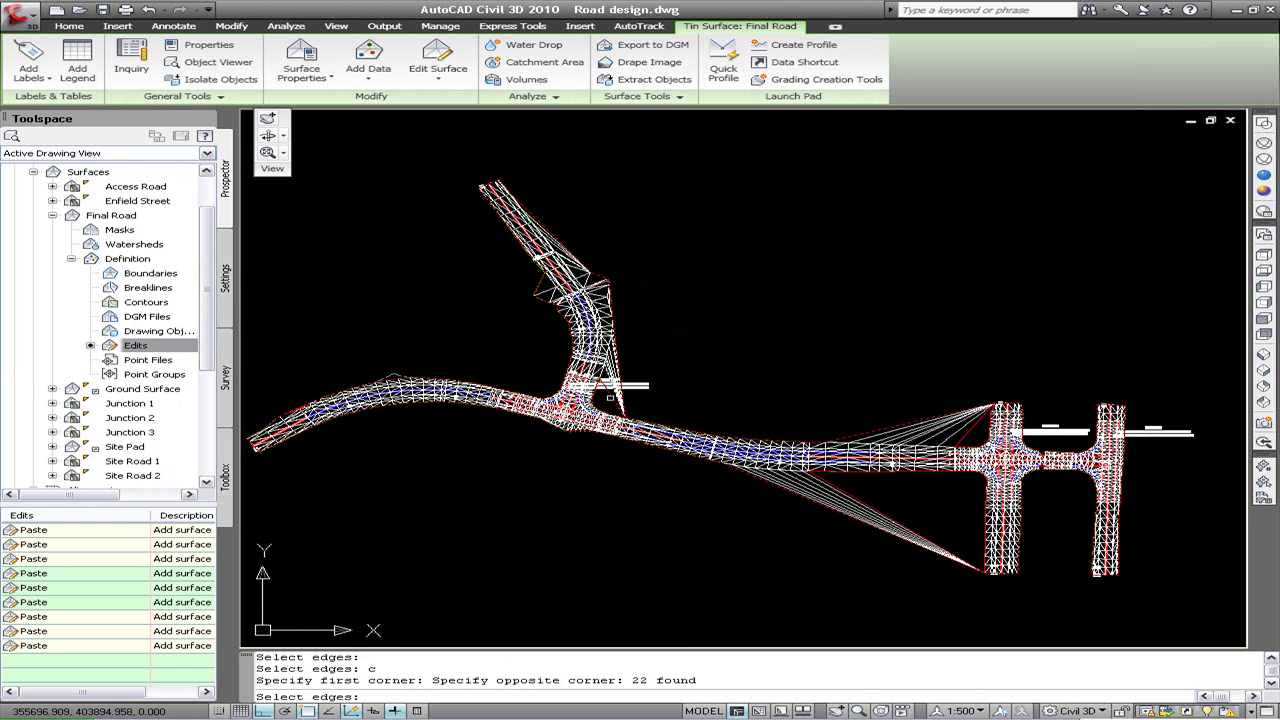
# Delete the stray surface edges north and south of the Access Road, just west of the eastern crossroads, and finish the line deletion.
pyautogui.write('c')
pyautogui.press('Return')
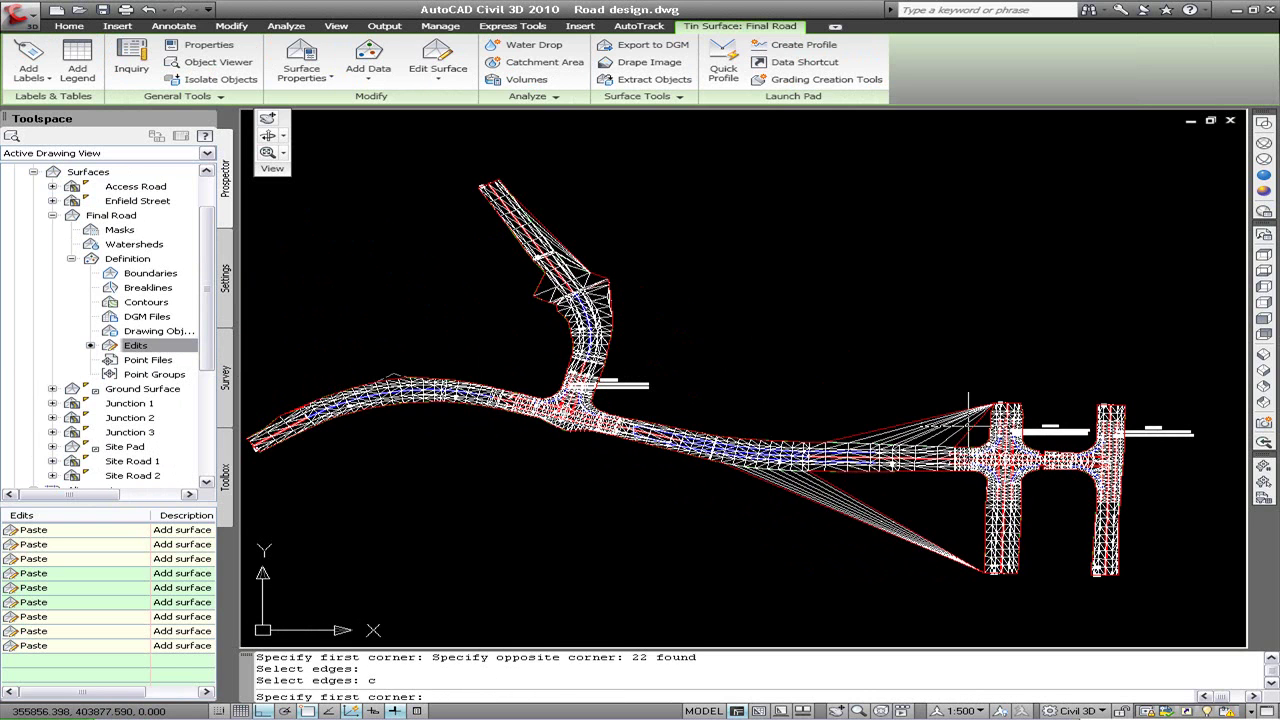
pyautogui.click(982, 406)
pyautogui.click(938, 440)
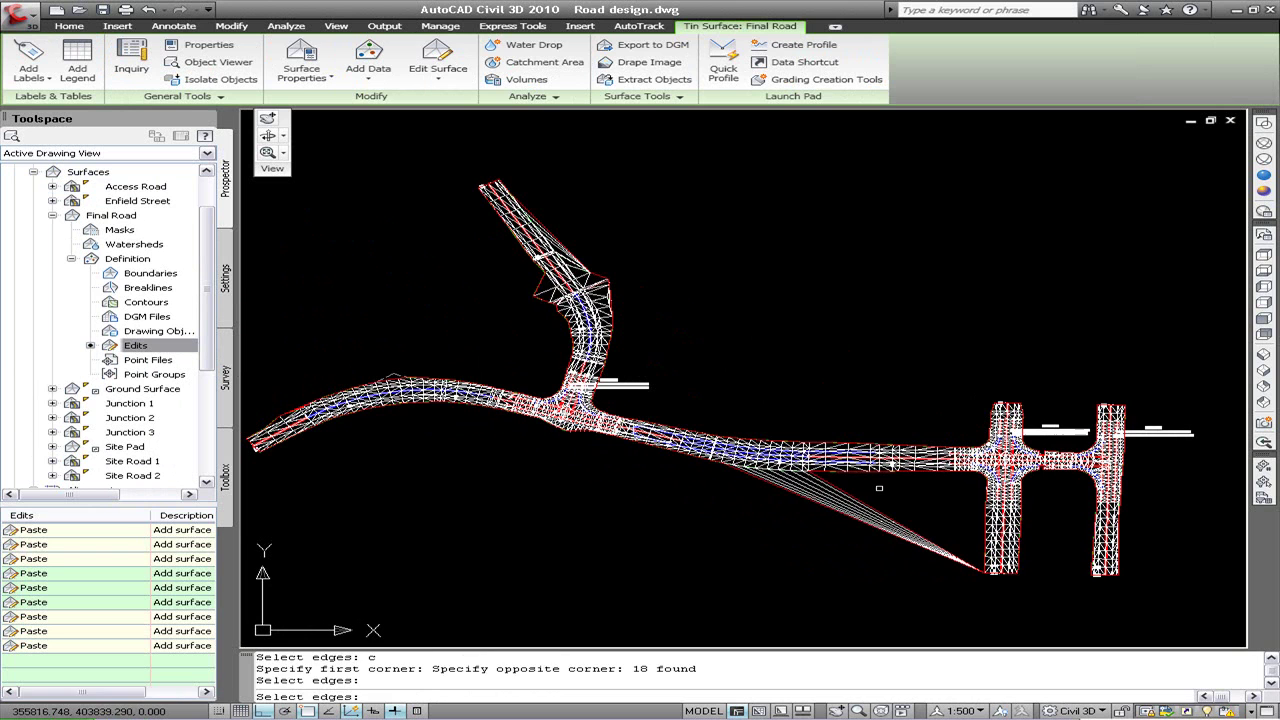
pyautogui.click(885, 492)
pyautogui.click(830, 535)
pyautogui.press('Return')
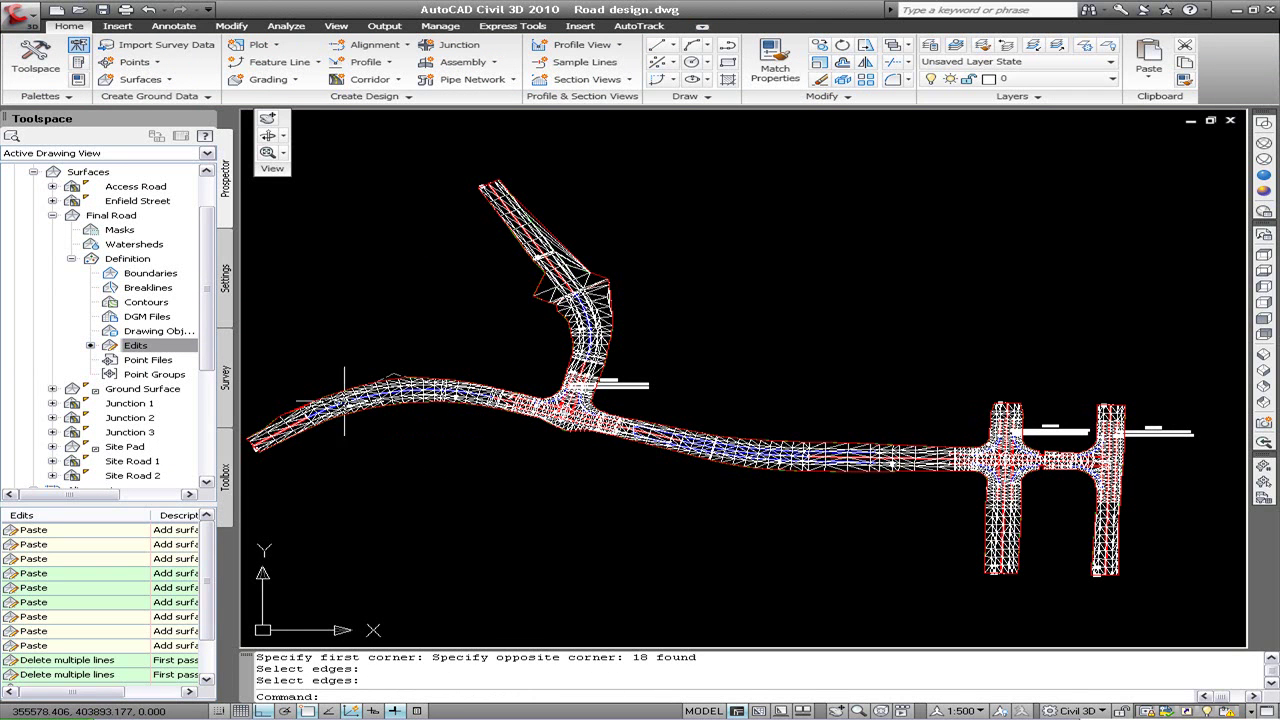
# Set the Final Road surface style to All off and save the drawing.
pyautogui.click(52, 215)
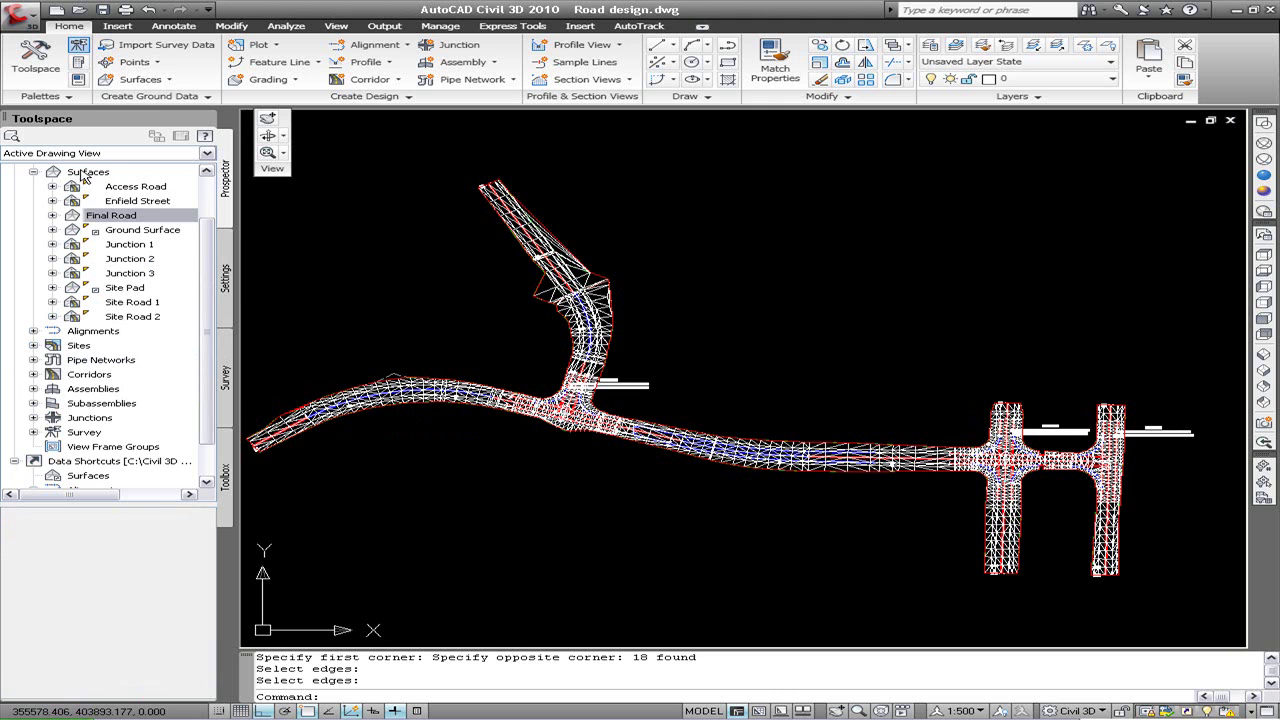
pyautogui.click(87, 172)
pyautogui.click(90, 660)
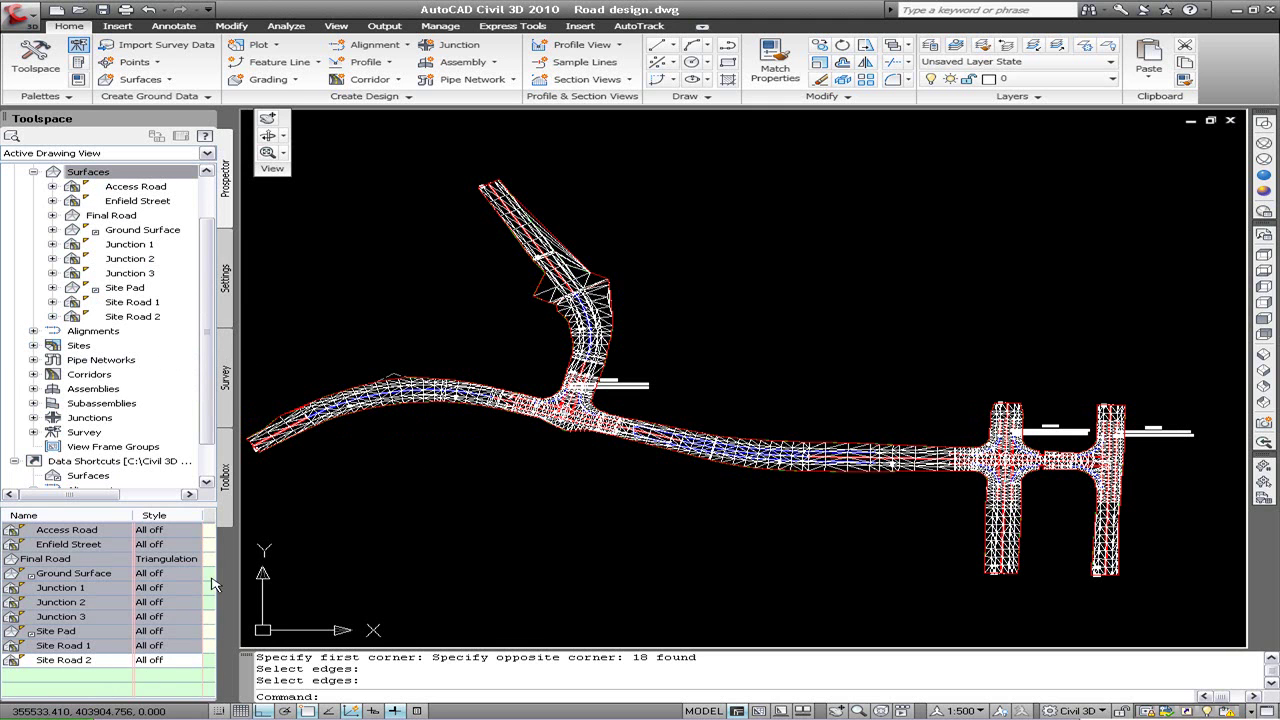
pyautogui.doubleClick(190, 557)
pyautogui.click(824, 364)
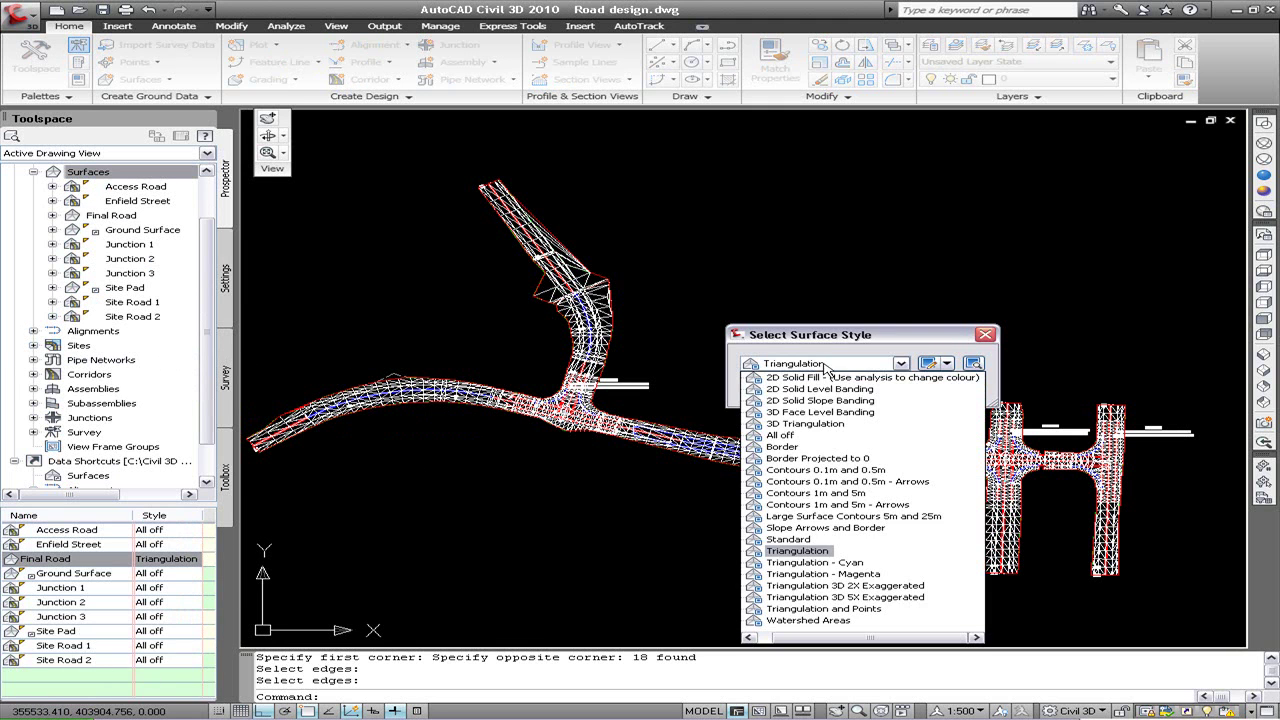
pyautogui.click(780, 435)
pyautogui.click(800, 390)
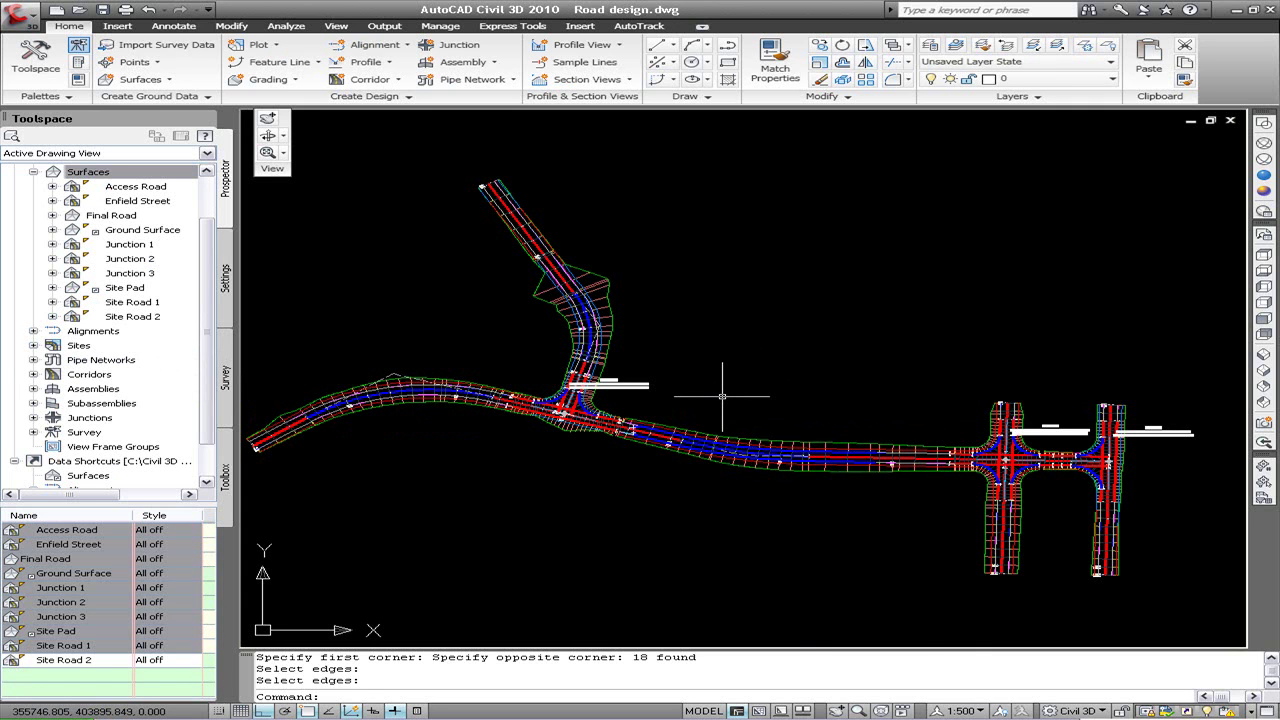
pyautogui.write('qsave')
pyautogui.press('Return')
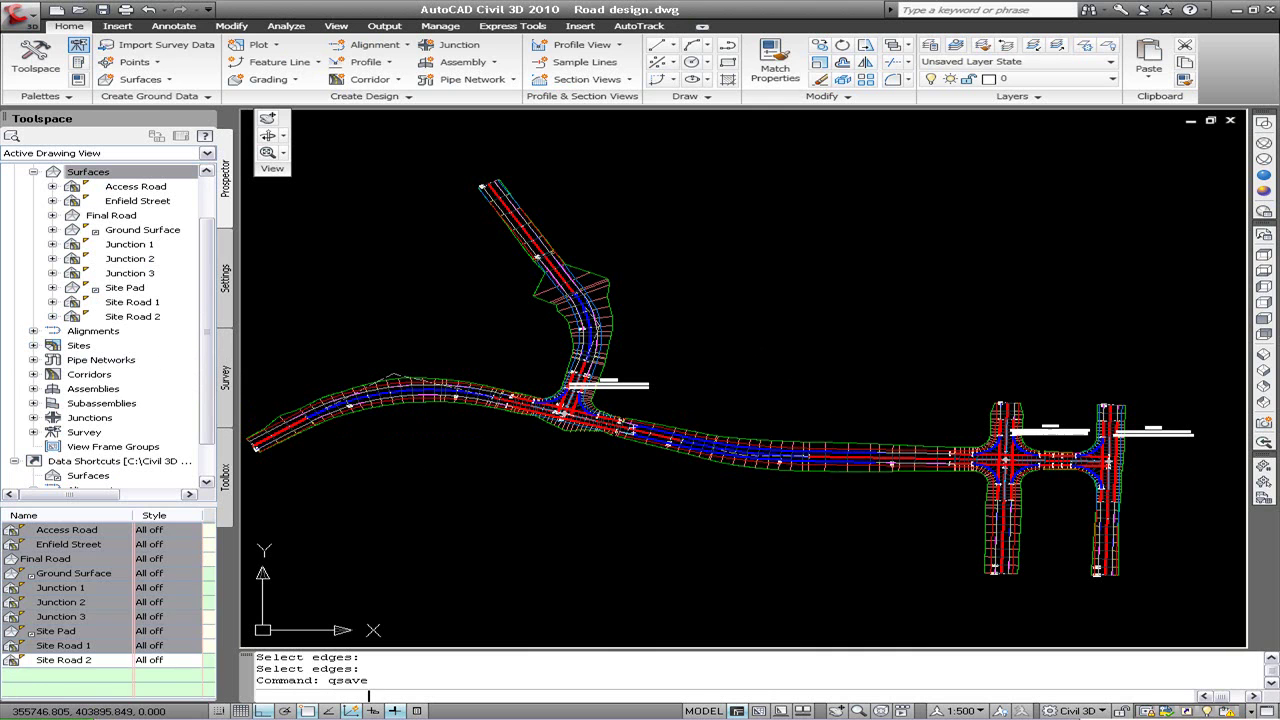
# Create a new drawing from the _AutoCAD Civil 3D 2010 UKIE Update 1 template.
pyautogui.click(20, 15)
pyautogui.moveTo(64, 89)
pyautogui.click(272, 122)
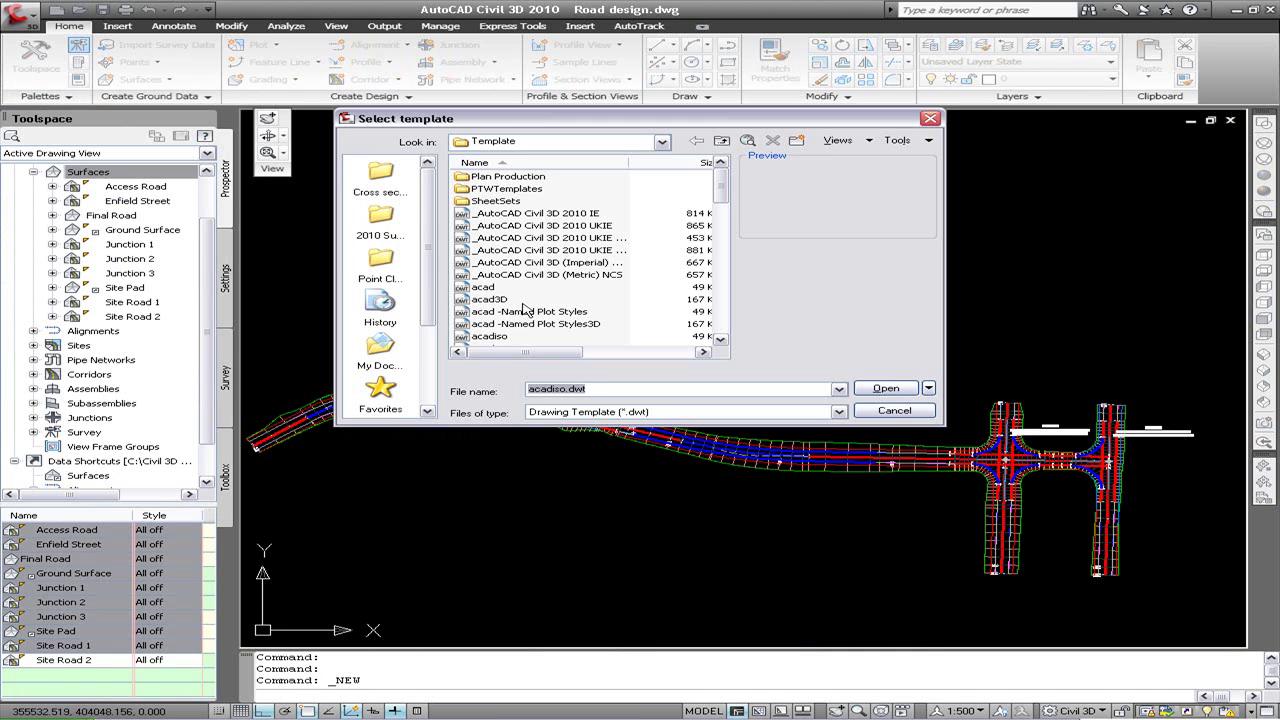
pyautogui.moveTo(628, 163); pyautogui.dragTo(686, 163)
pyautogui.click(636, 254)
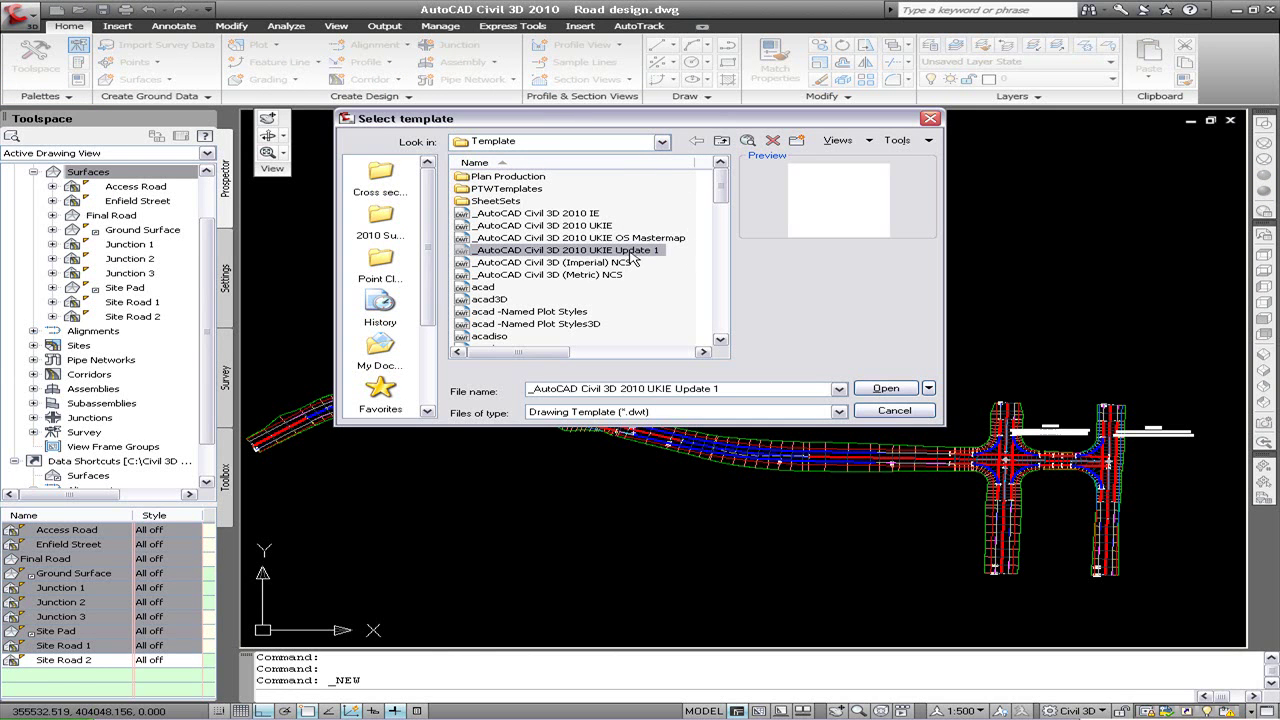
pyautogui.doubleClick(632, 256)
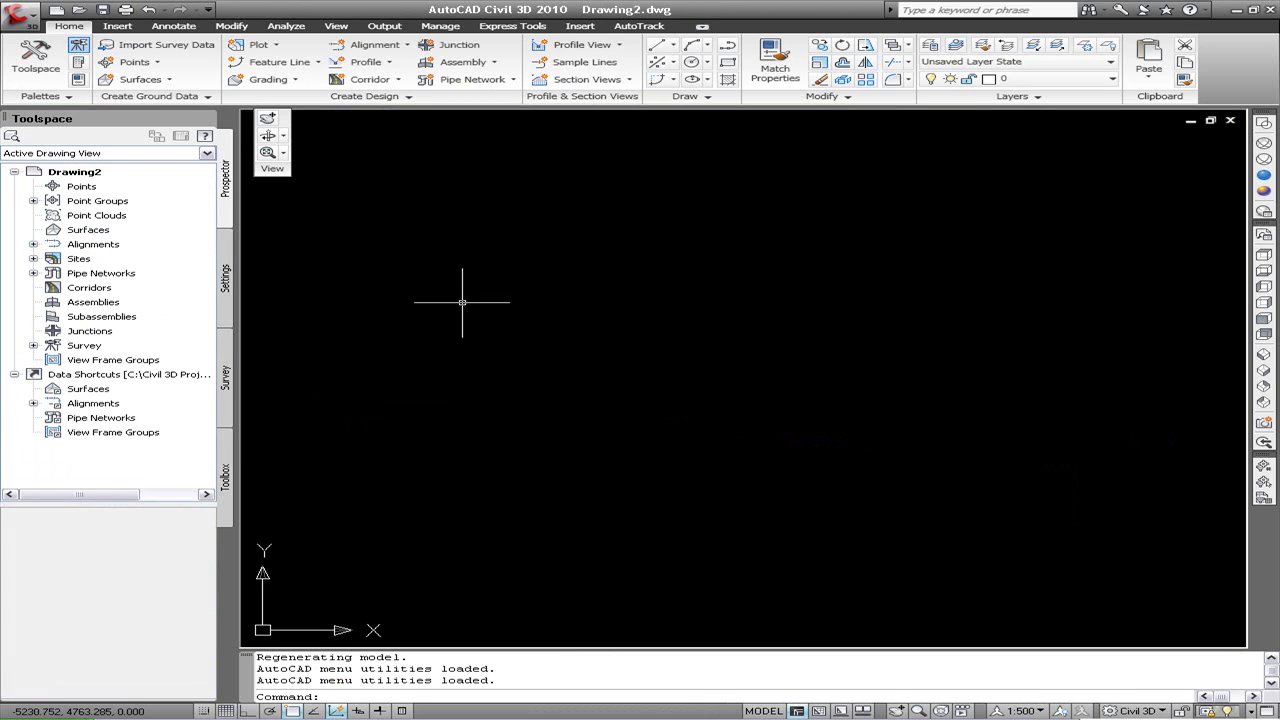
# Save the new drawing as Cross Sections in the Cross sections folder.
pyautogui.write('qsa')
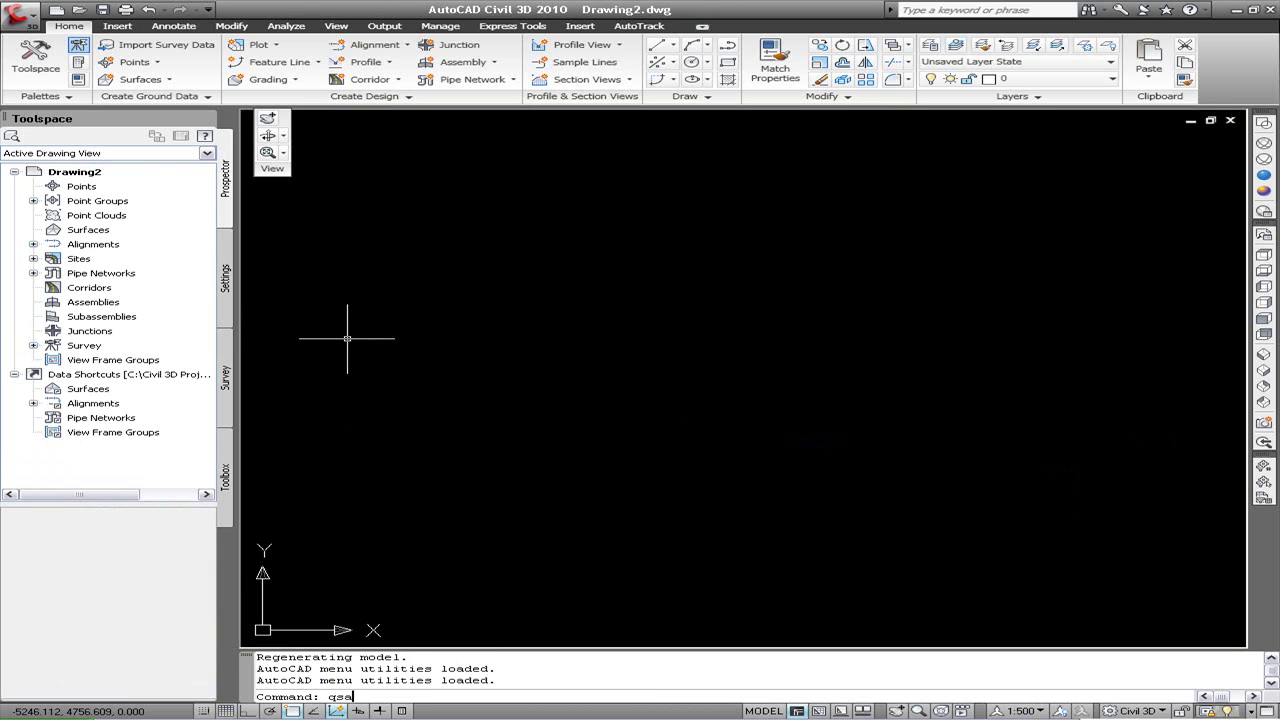
pyautogui.write('ve')
pyautogui.press('Return')
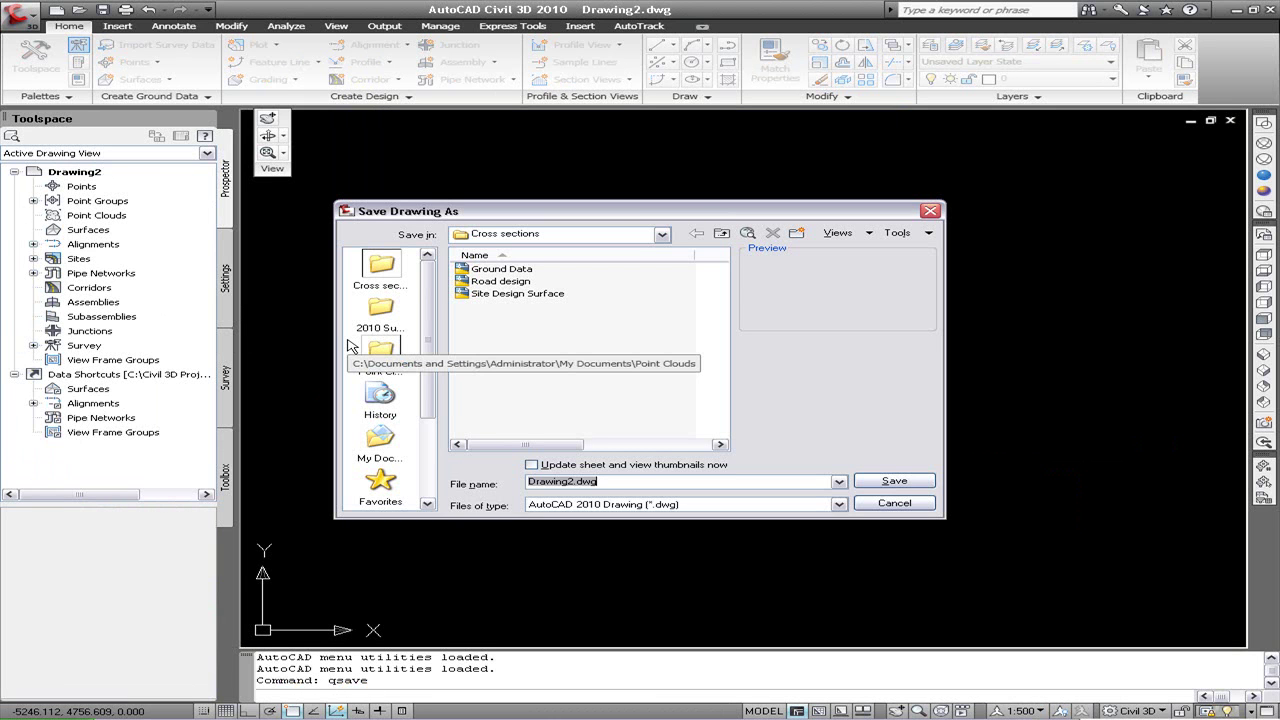
pyautogui.write('Cross Sections')
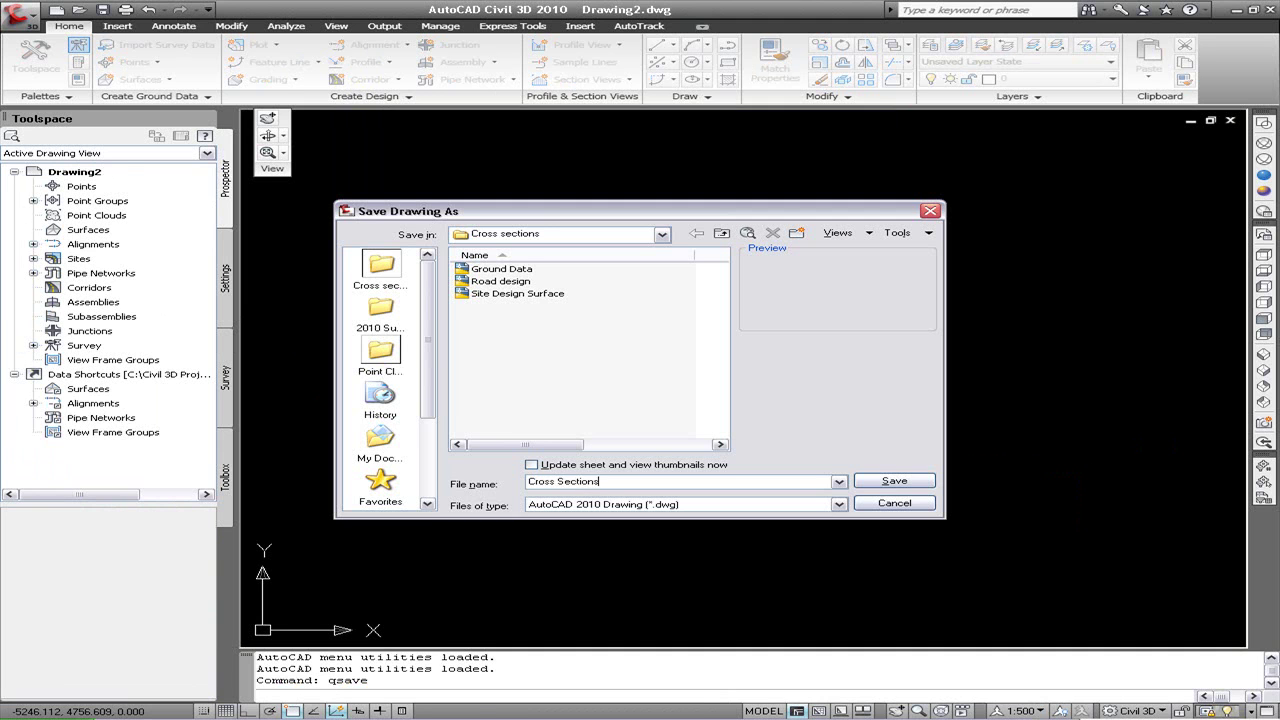
pyautogui.press('Return')
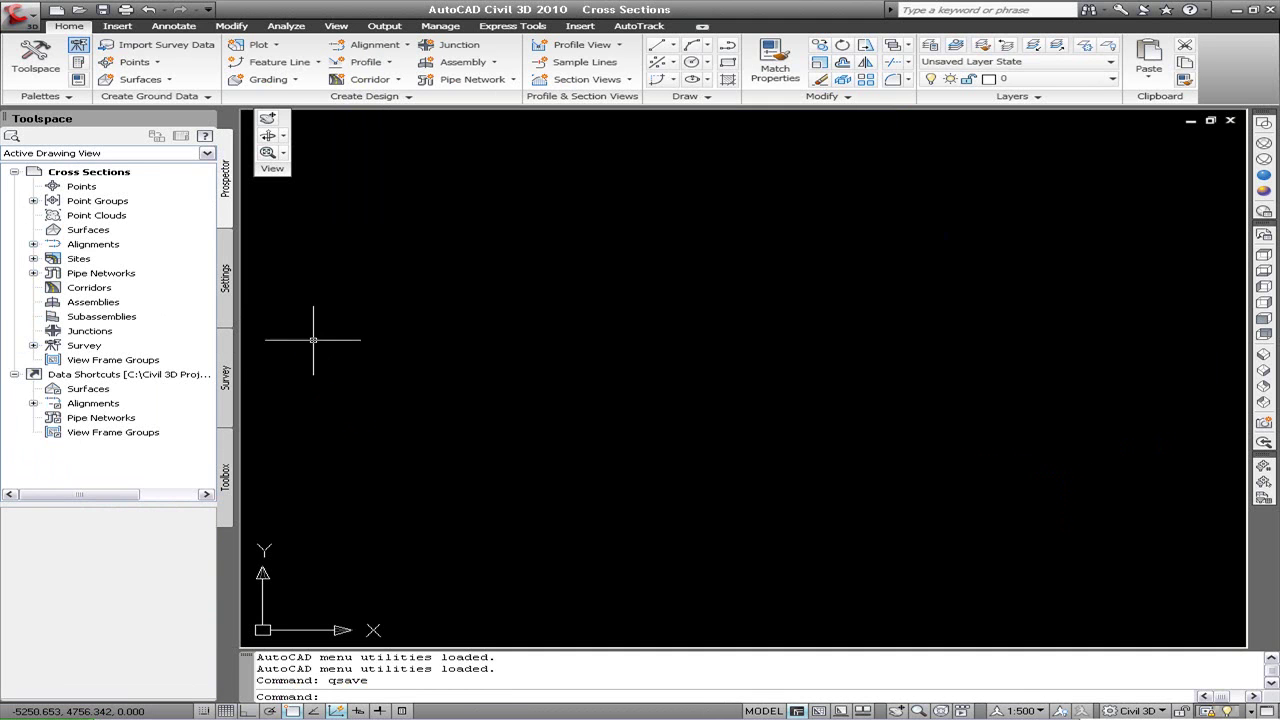
# Create a reference to the Access Road alignment from the data shortcuts and turn on lineweight display.
pyautogui.click(33, 403)
pyautogui.rightClick(100, 420)
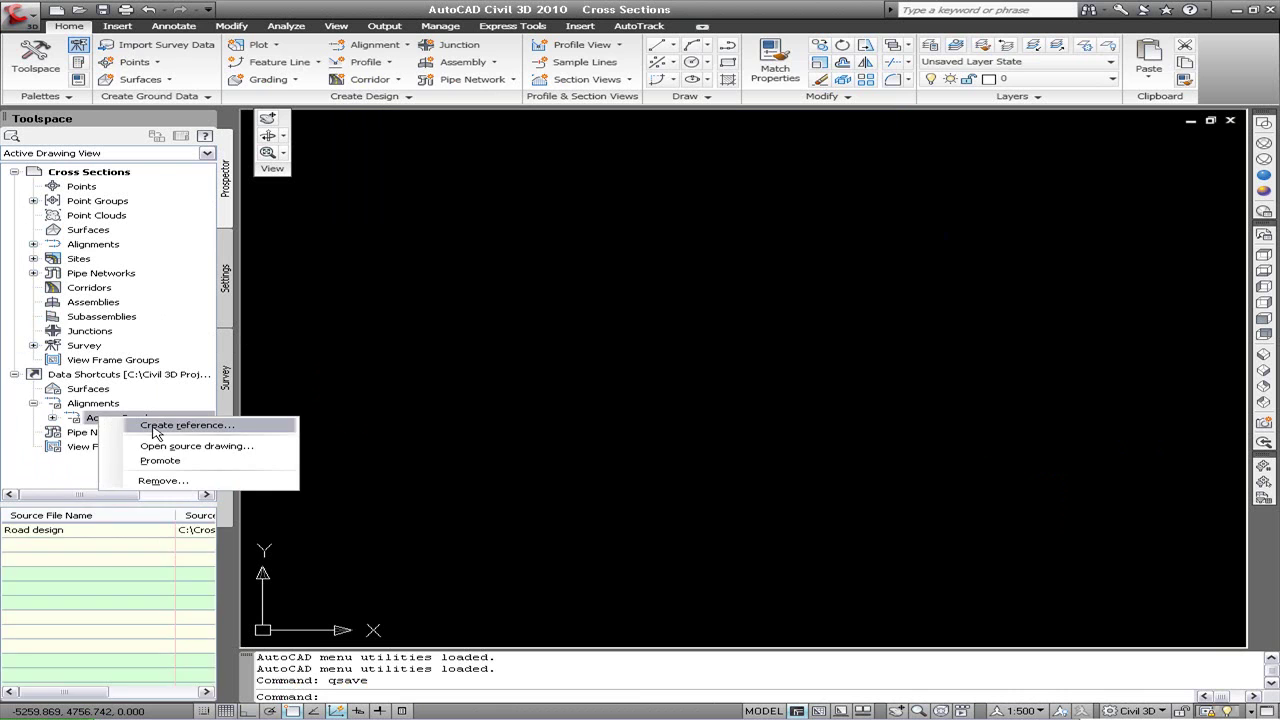
pyautogui.click(155, 430)
pyautogui.click(553, 500)
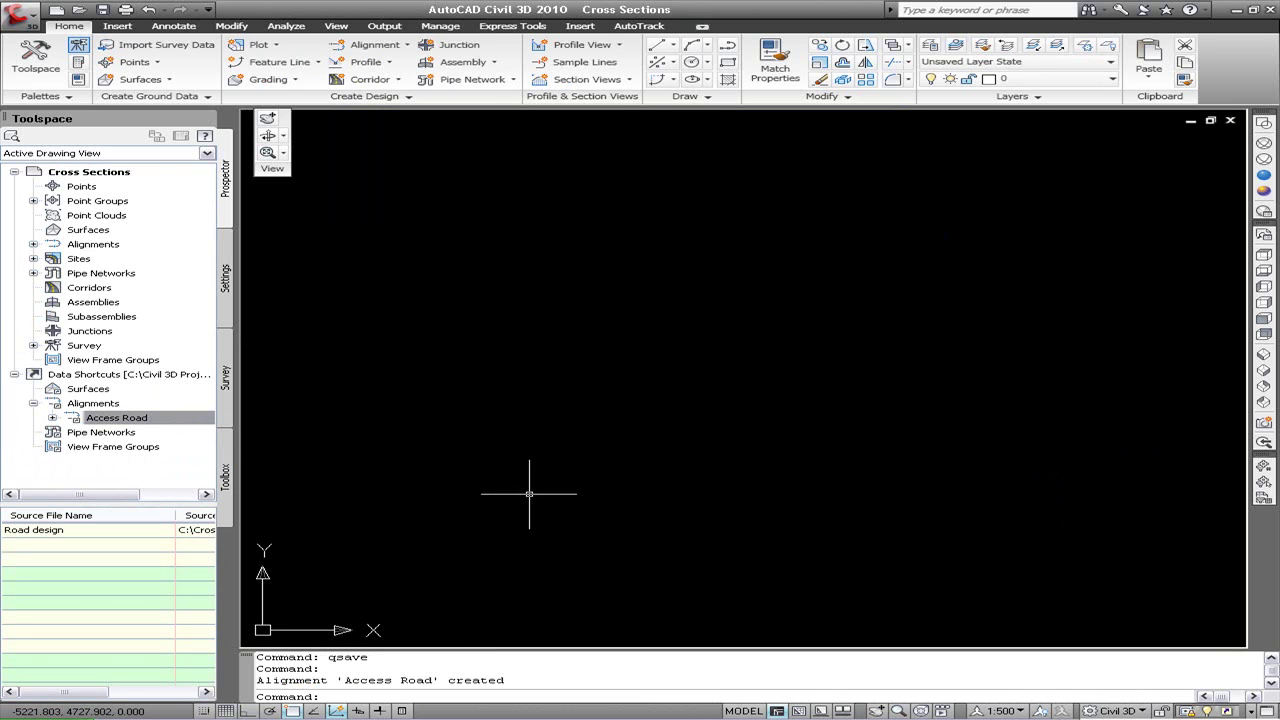
pyautogui.middleClick(523, 485)
pyautogui.click(380, 711)
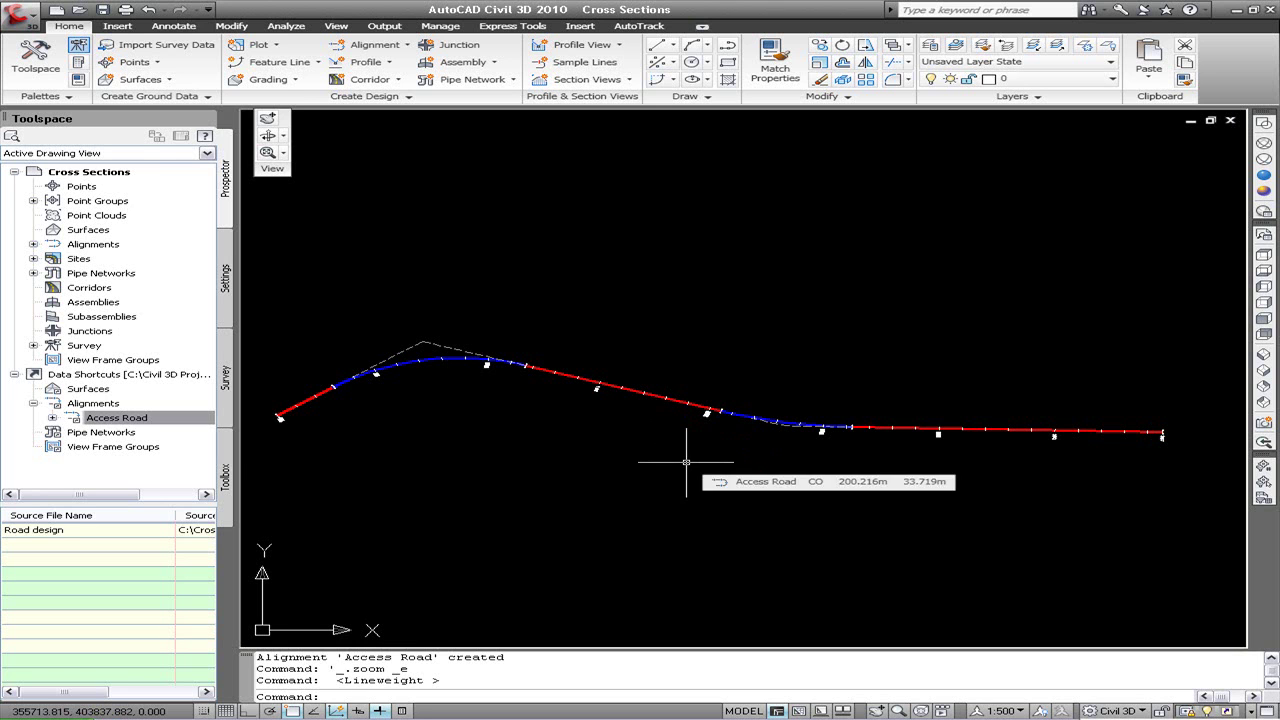
# Attach the Road design drawing from the Cross sections folder as an overlay external reference at insertion point 0,0.
pyautogui.write('xr')
pyautogui.press('Return')
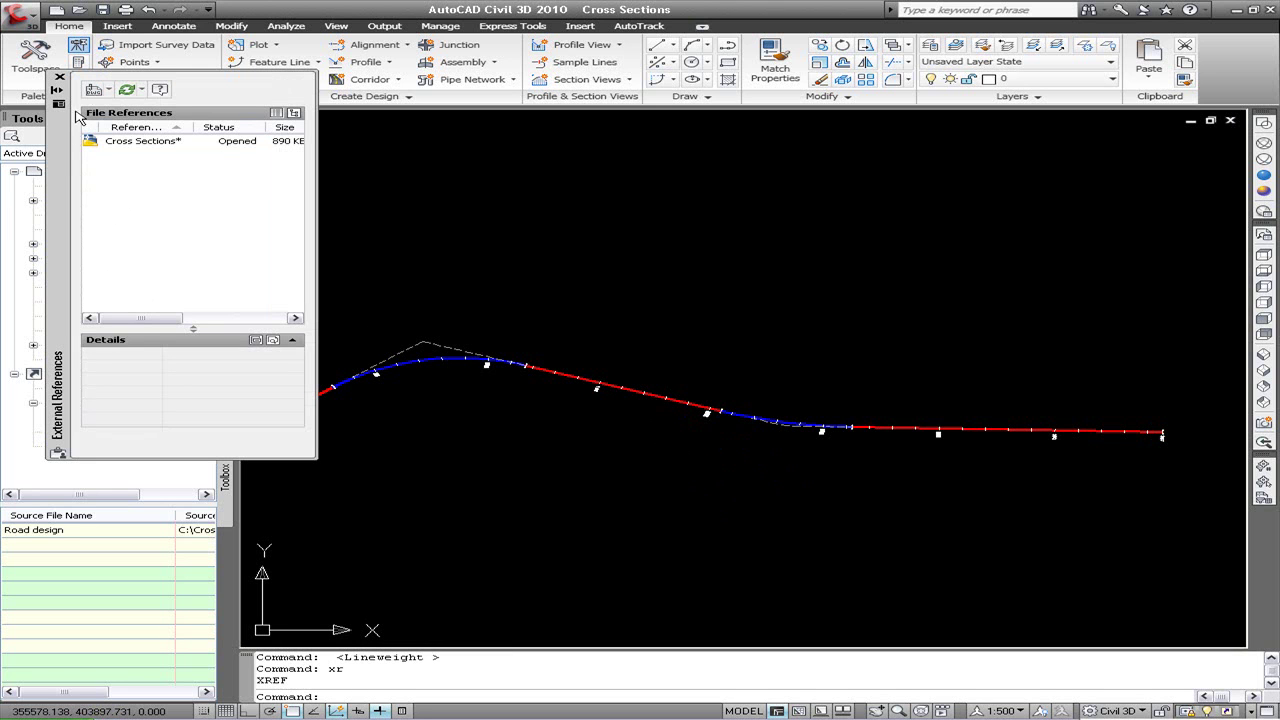
pyautogui.click(93, 90)
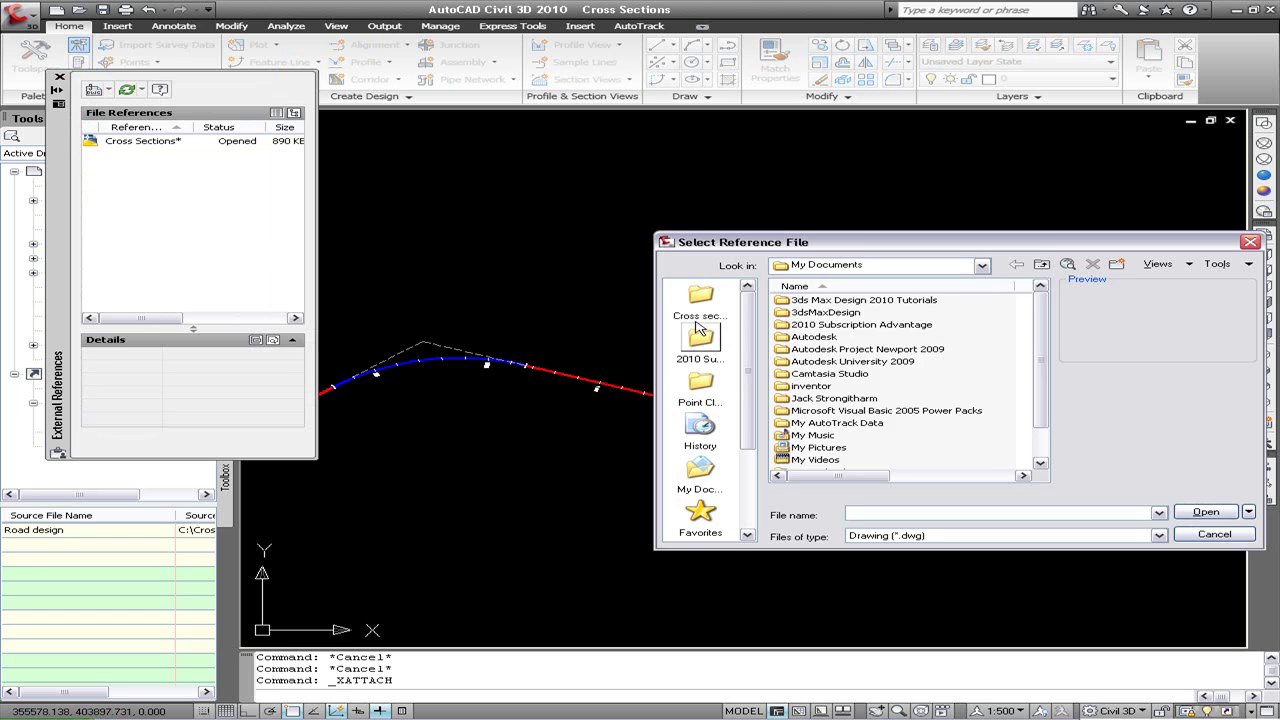
pyautogui.click(700, 300)
pyautogui.click(815, 325)
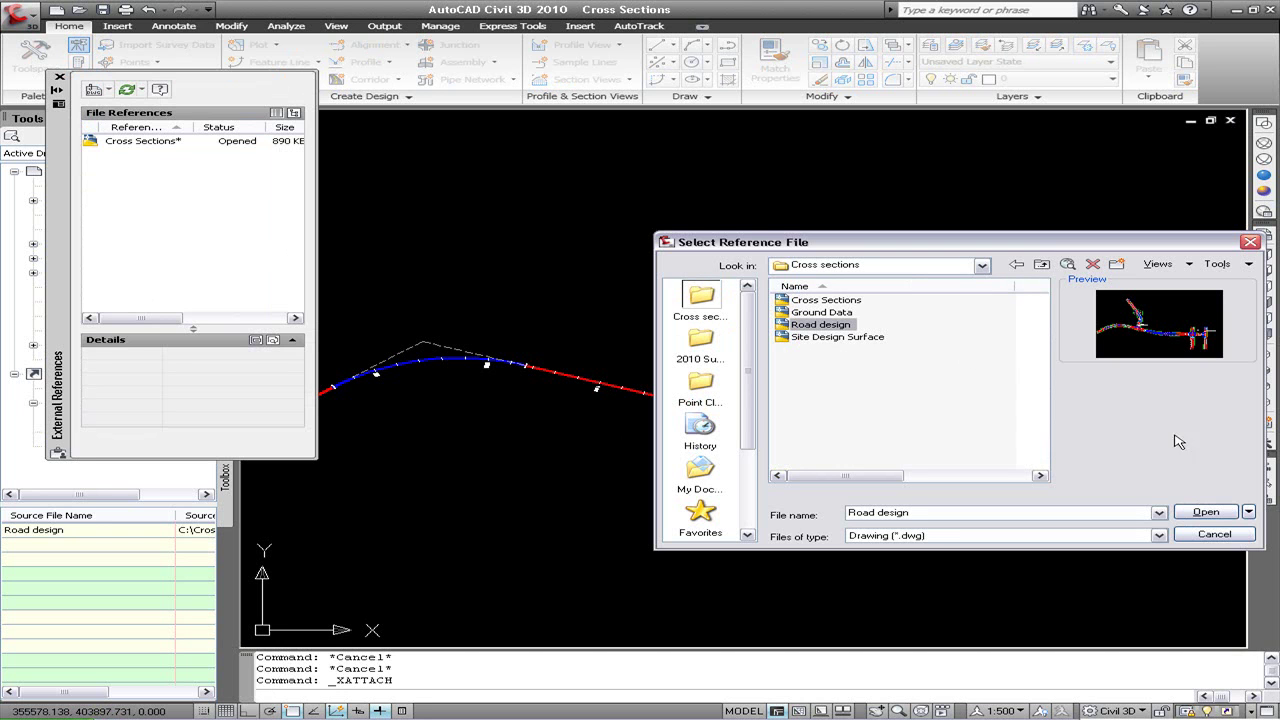
pyautogui.click(1205, 512)
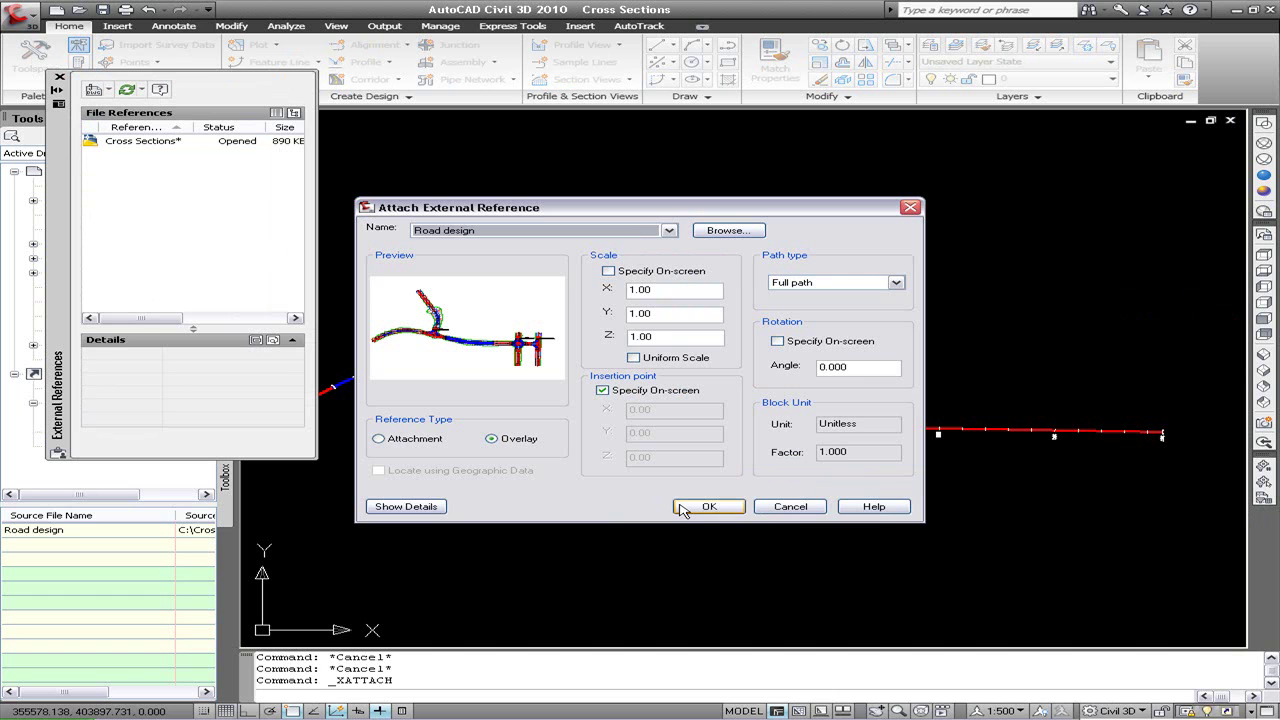
pyautogui.click(706, 507)
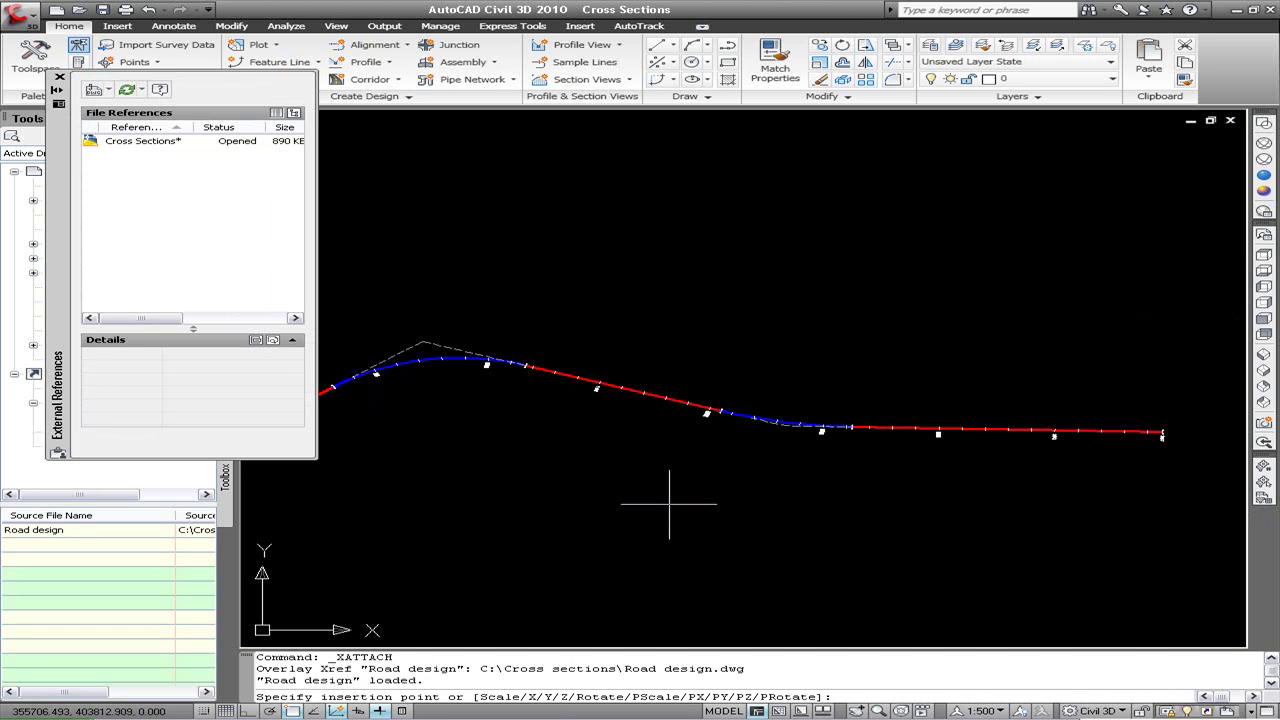
pyautogui.write('0,0')
pyautogui.press('Return')
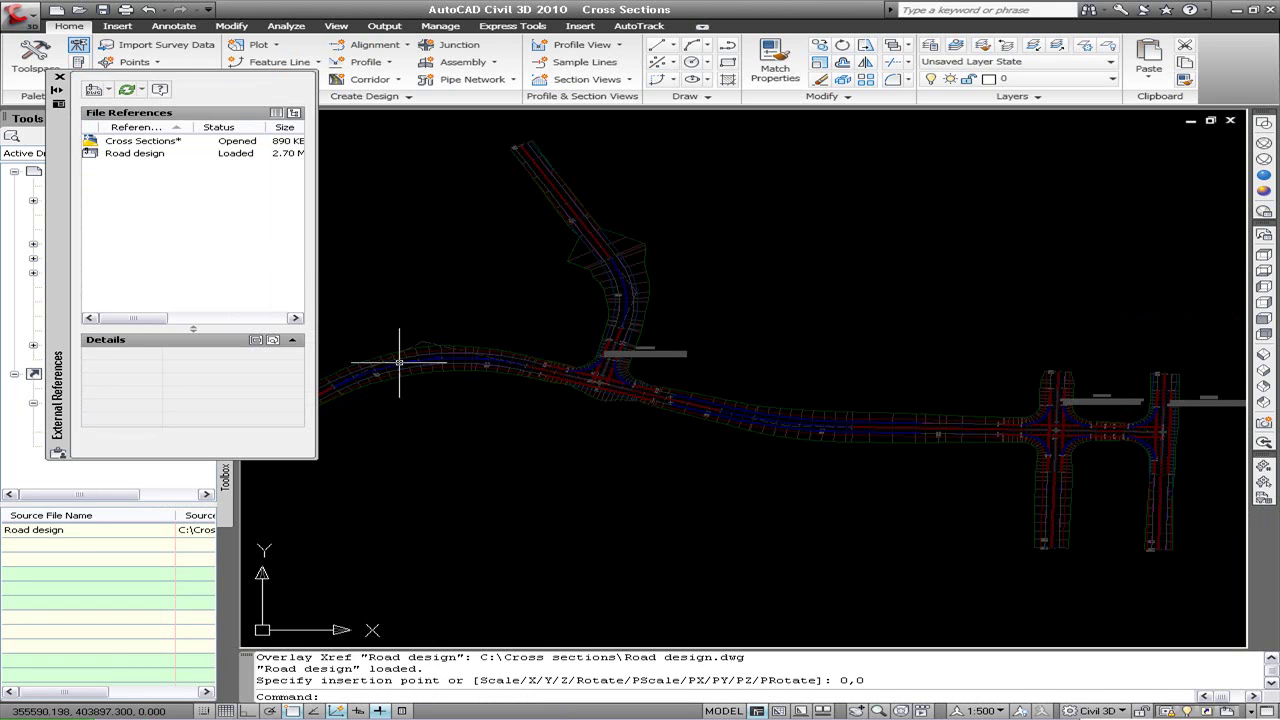
pyautogui.click(60, 78)
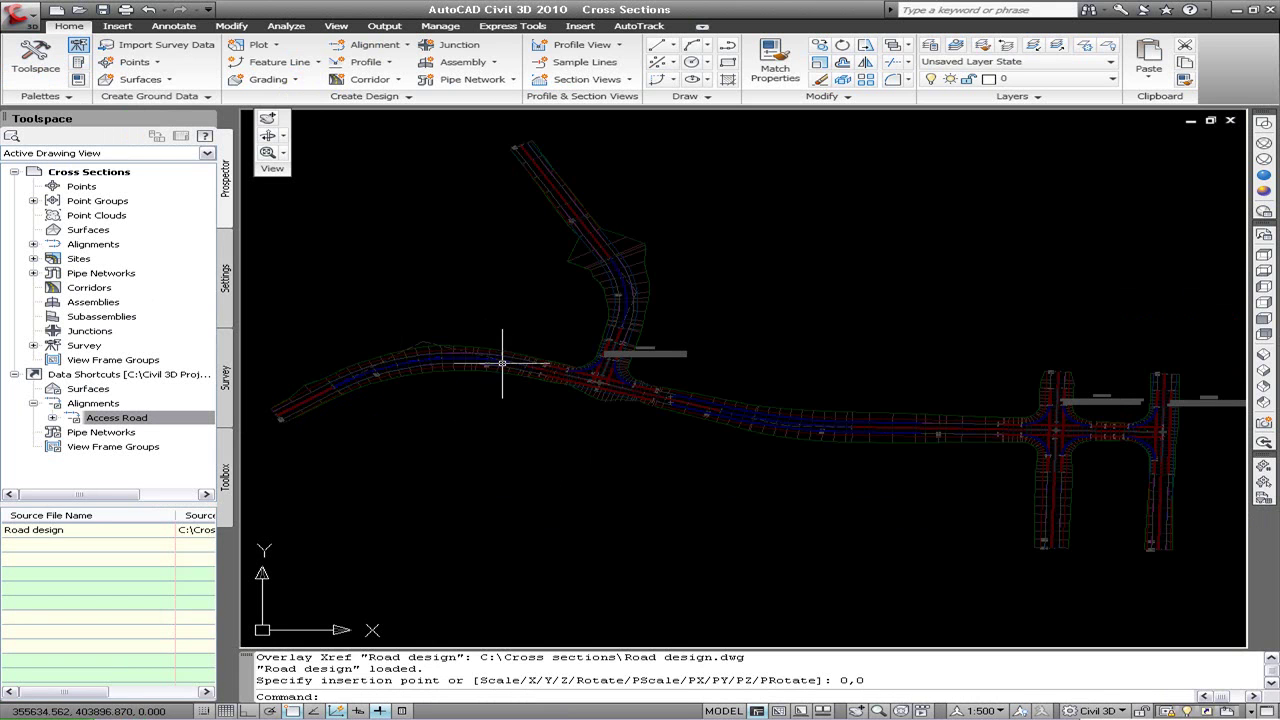
# Start creating sample lines and choose the Access Road alignment from the alignment list.
pyautogui.moveTo(586, 428); pyautogui.dragTo(566, 432, button='middle')
pyautogui.scroll(-2, 566, 432)
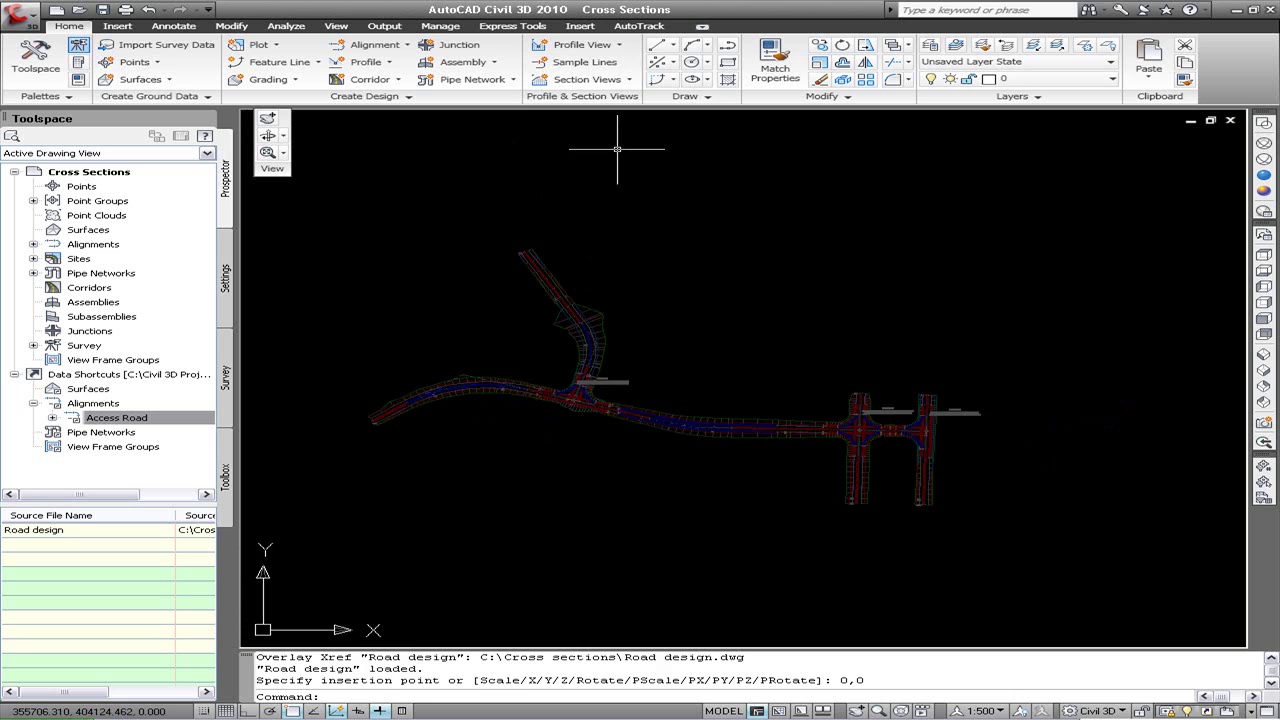
pyautogui.click(576, 63)
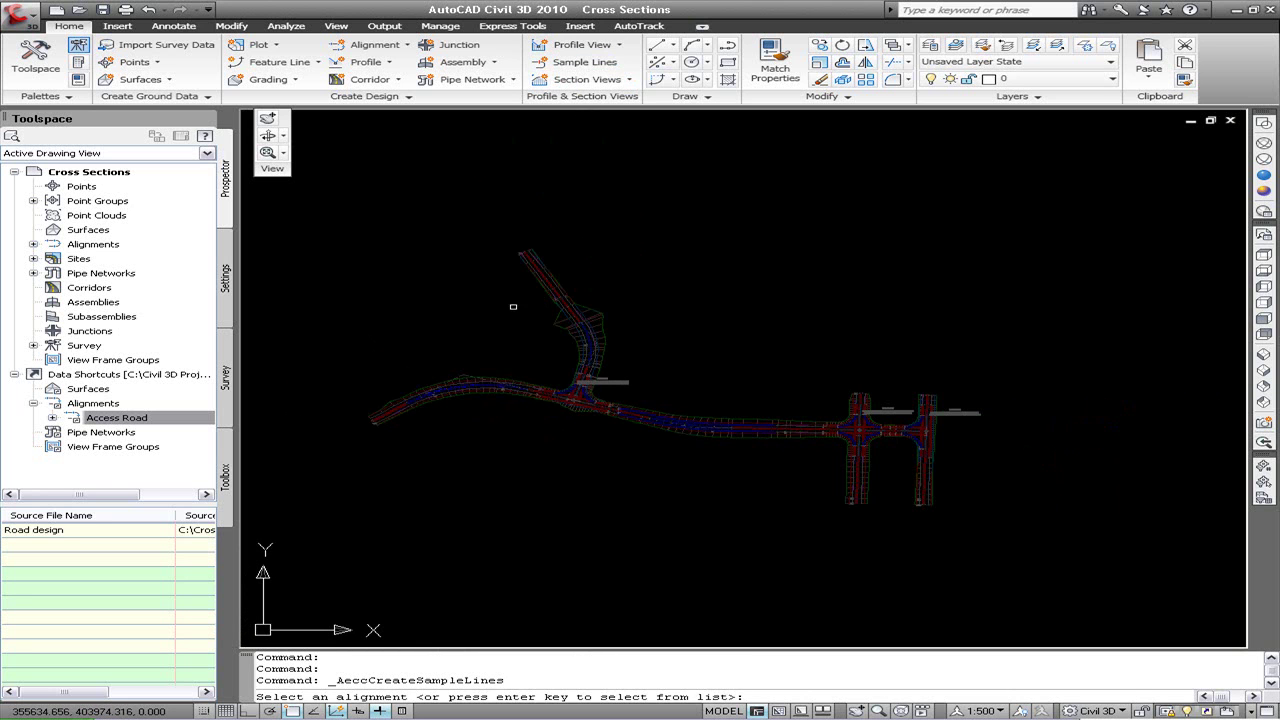
pyautogui.press('Return')
pyautogui.click(958, 471)
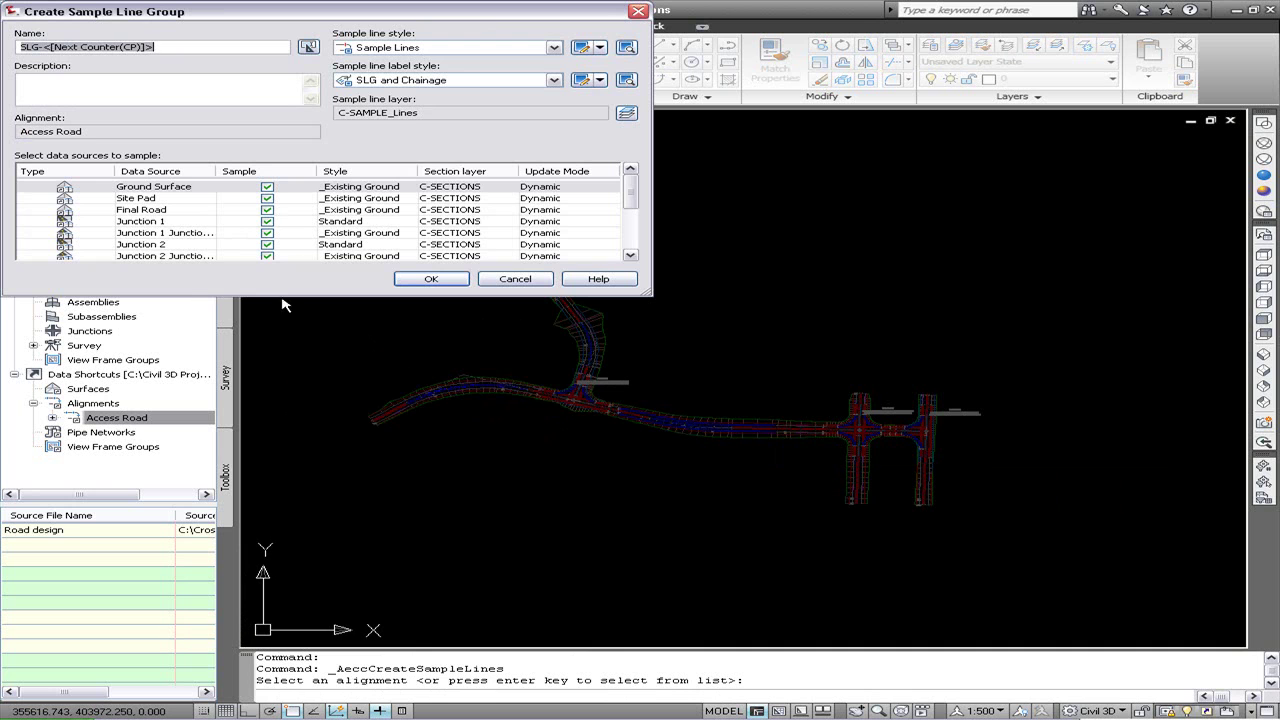
# Exclude Site Pad and the junction, Site Road and Enfield Street data sources from the sample line group.
pyautogui.click(267, 198)
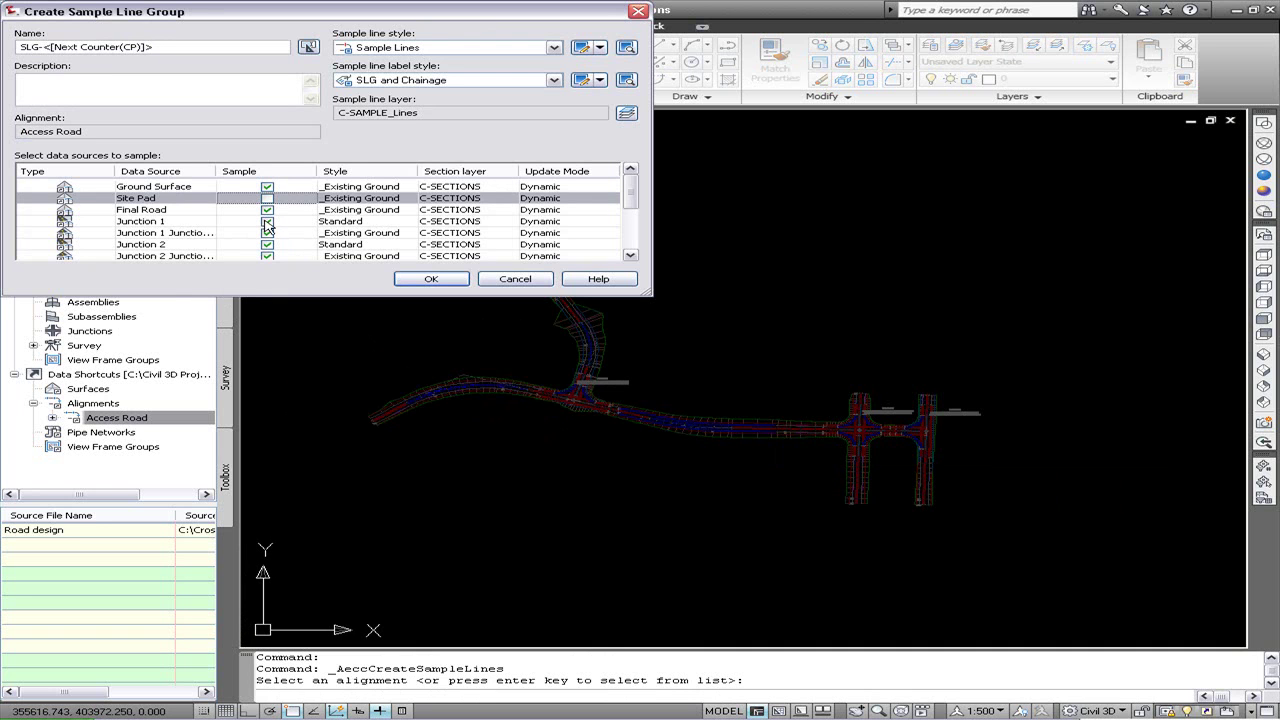
pyautogui.press('Down')
pyautogui.press('Down')
pyautogui.press('Down')
pyautogui.press('Down')
pyautogui.press('Down')
pyautogui.scroll(-3, 267, 225)
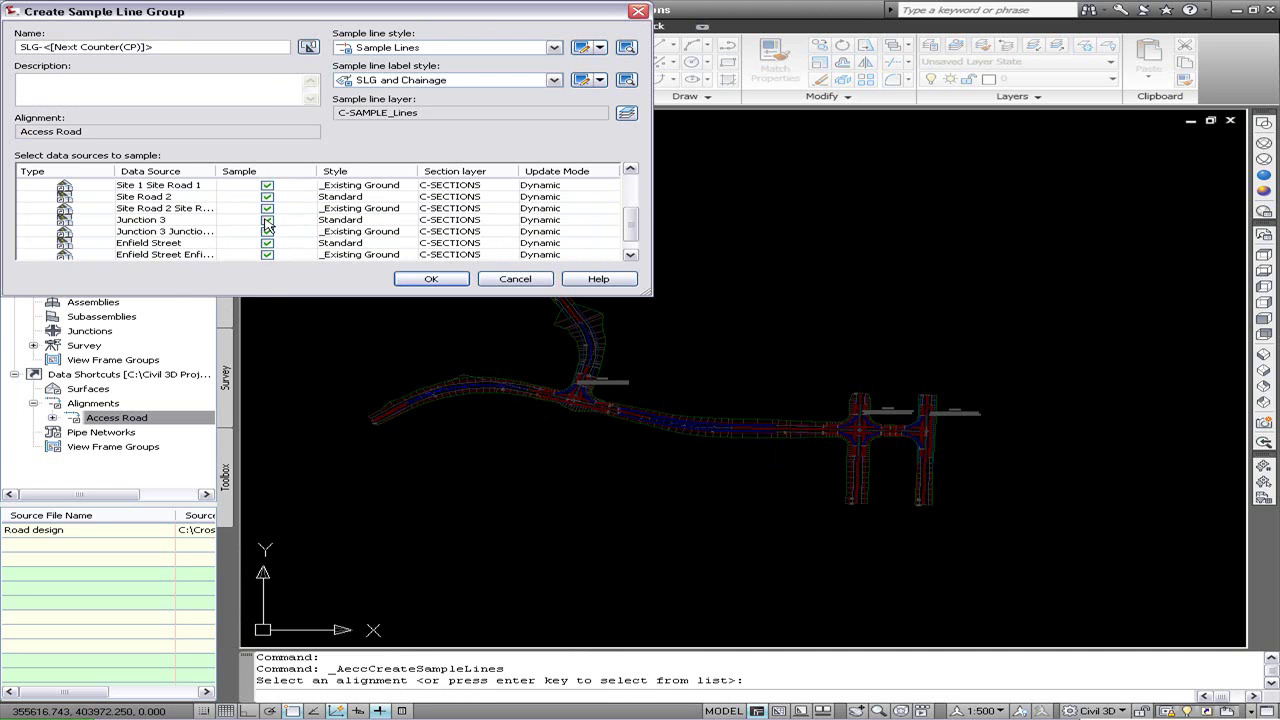
pyautogui.click(202, 187)
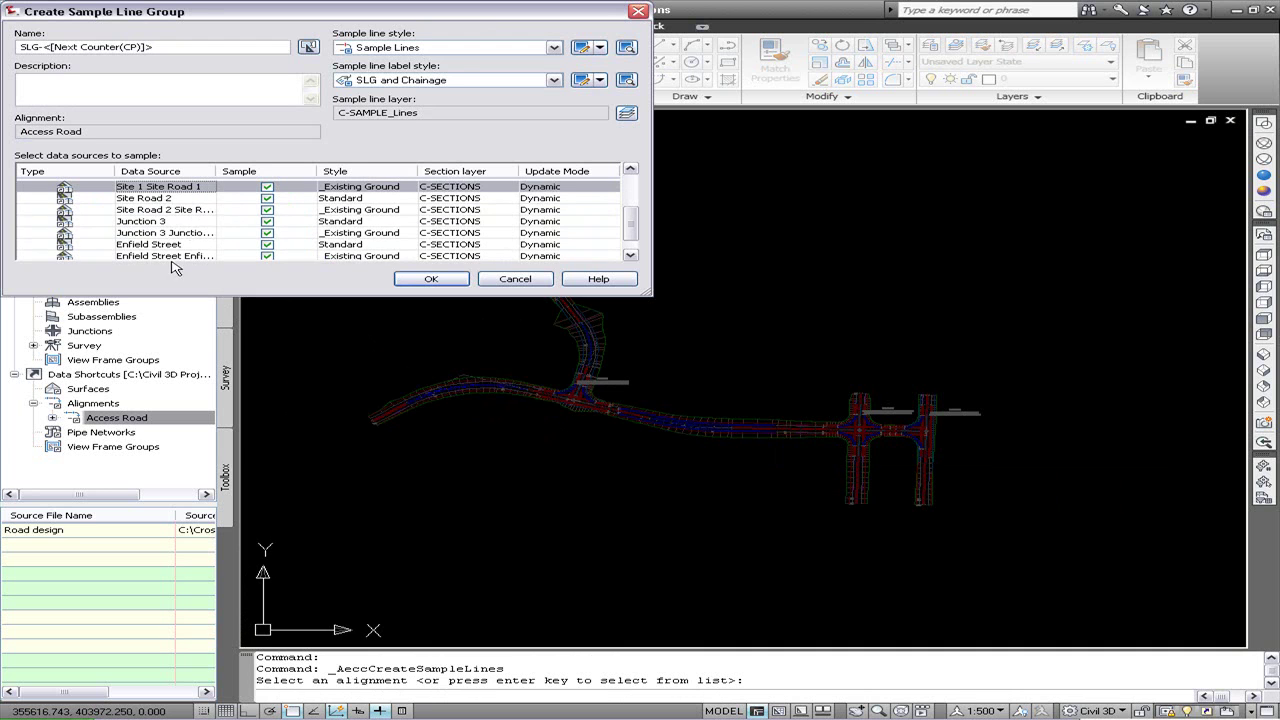
pyautogui.keyDown('shift'); pyautogui.click(181, 256); pyautogui.keyUp('shift')
pyautogui.click(267, 255)
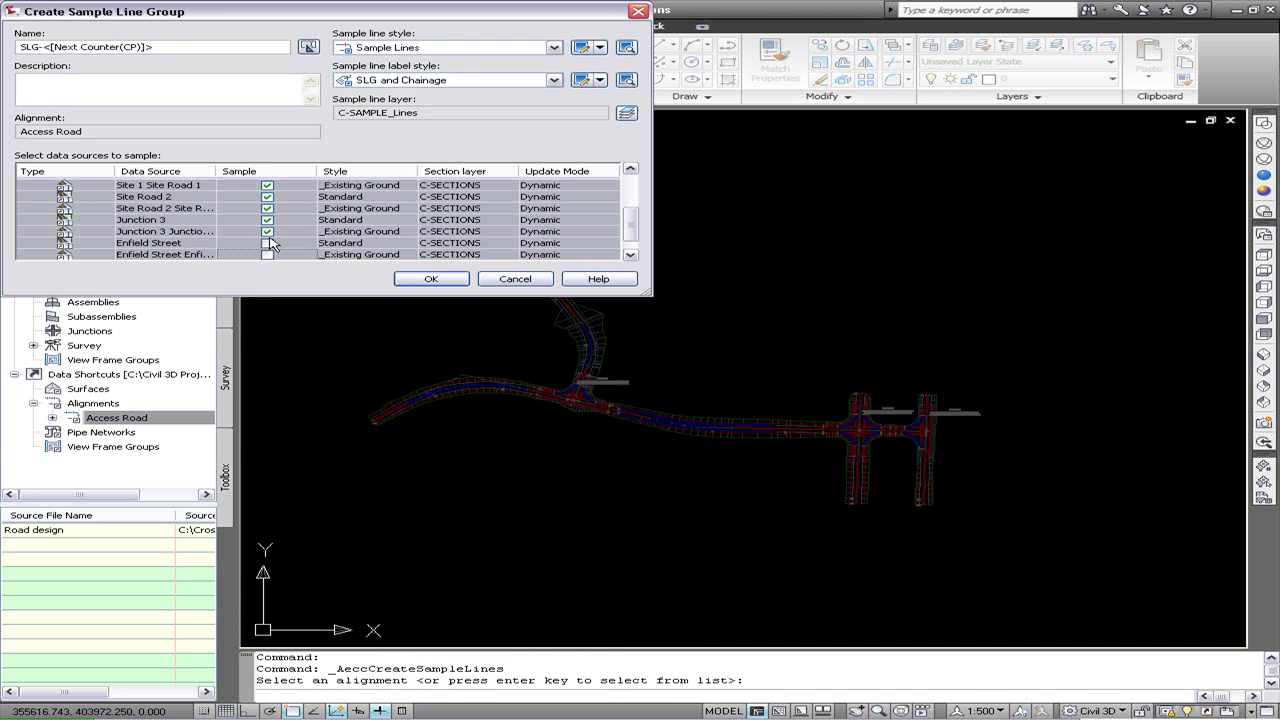
pyautogui.scroll(-1, 270, 194)
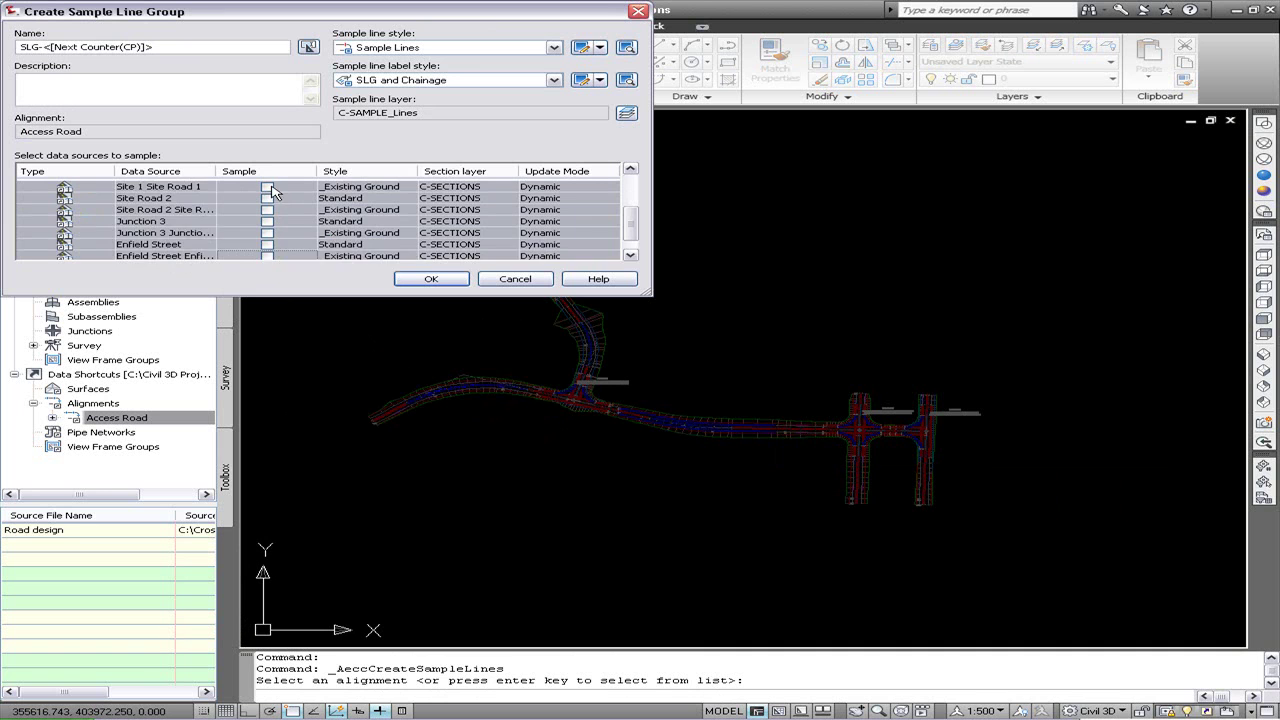
# Exclude the Access Road corridor and its corridor surface from the sampled data sources.
pyautogui.click(267, 244)
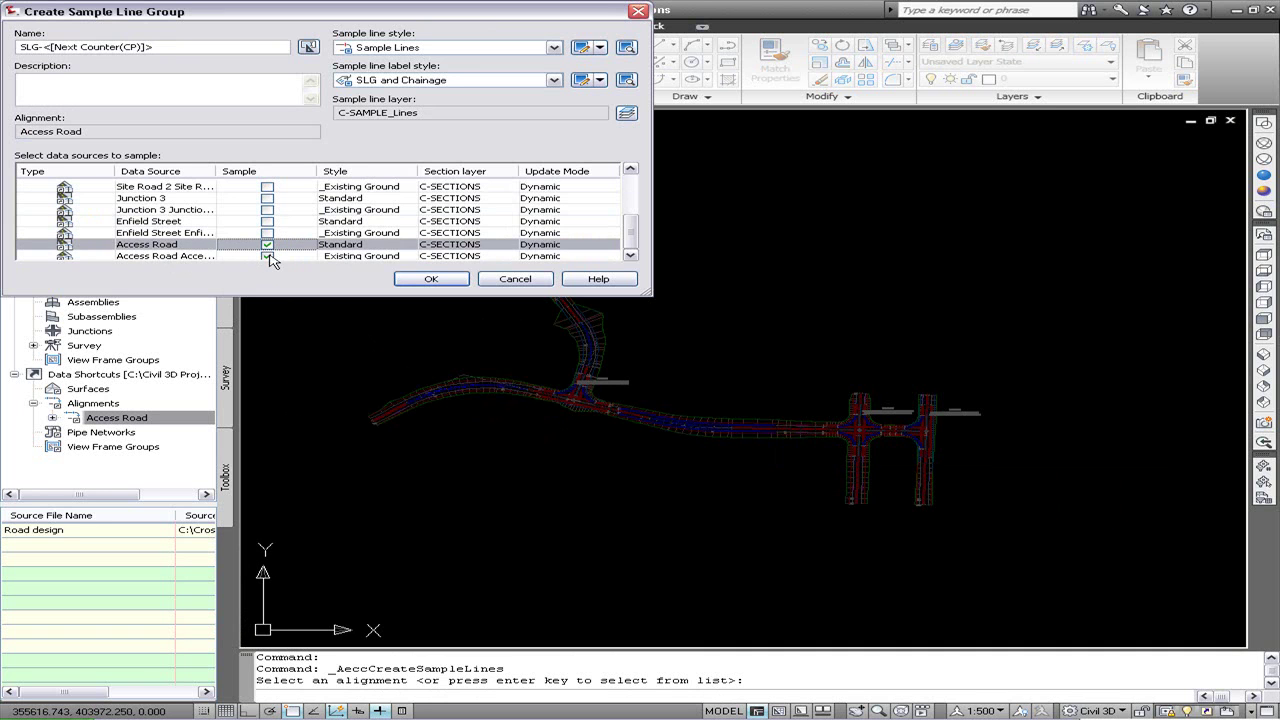
pyautogui.click(268, 256)
pyautogui.click(267, 244)
pyautogui.scroll(4, 290, 215)
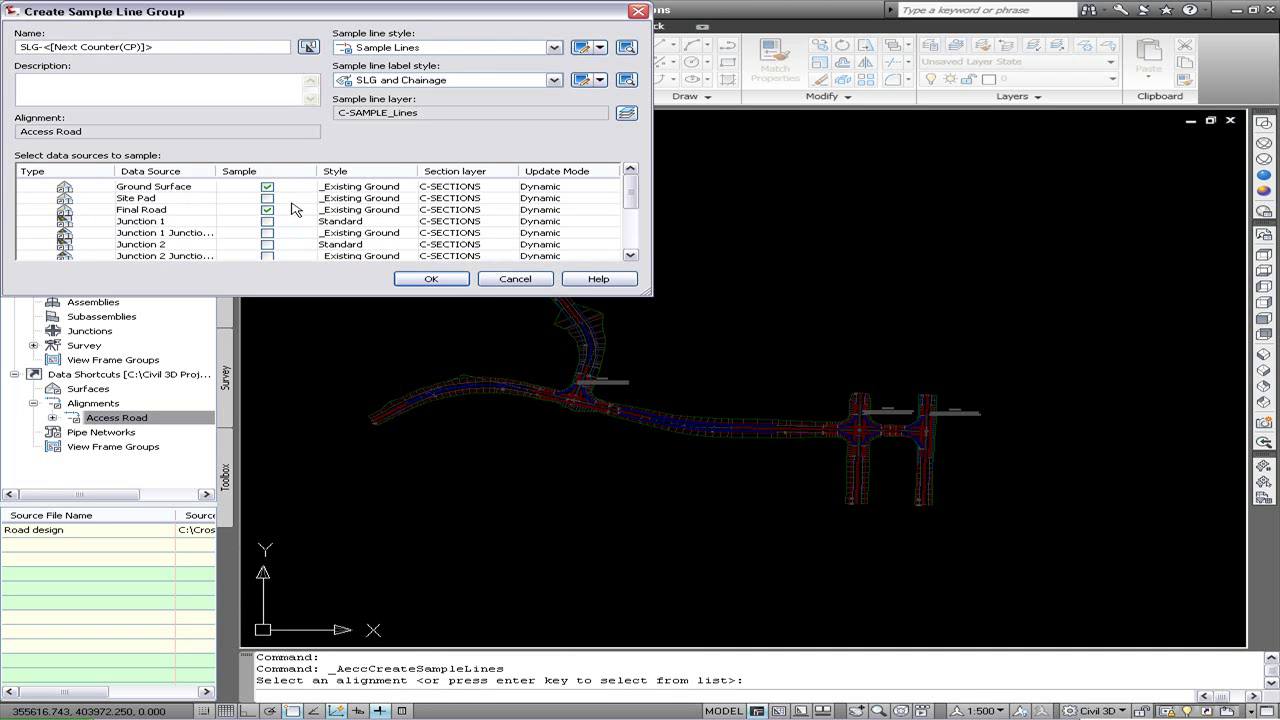
# Set the section style of the Final Road surface to Proposed Ground.
pyautogui.click(349, 212)
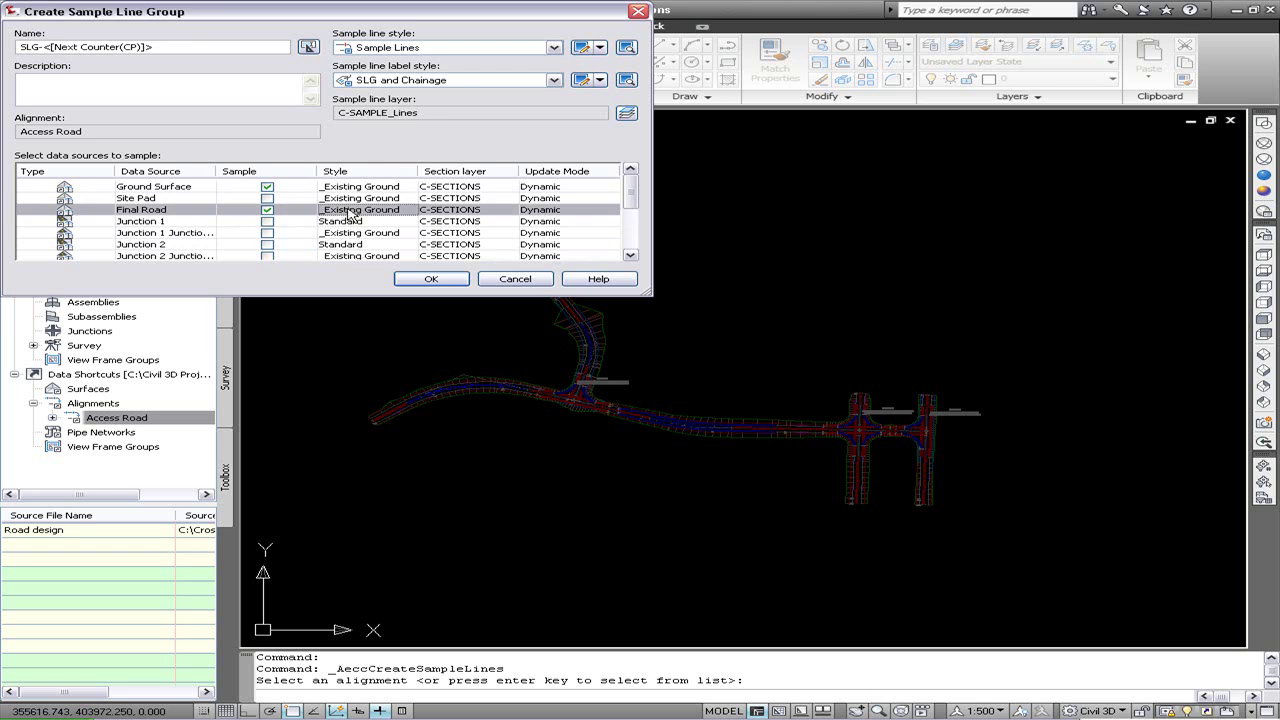
pyautogui.click(357, 214)
pyautogui.click(900, 363)
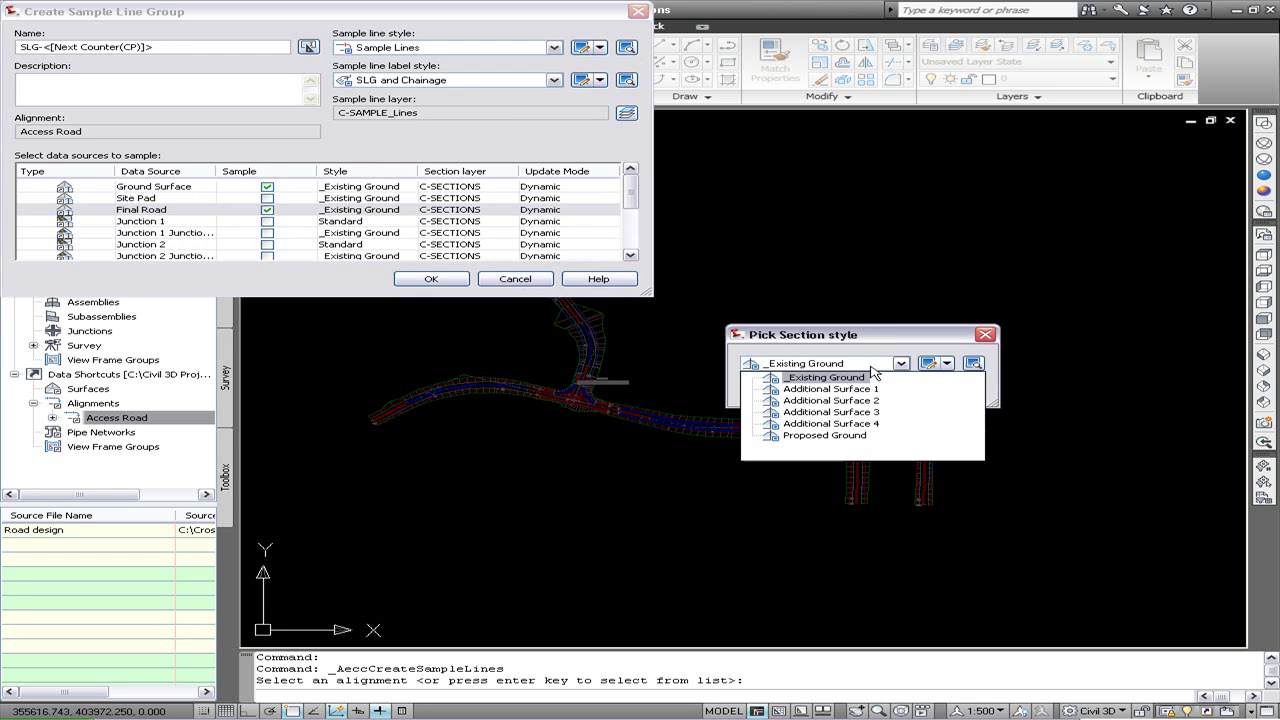
pyautogui.click(822, 432)
pyautogui.click(755, 389)
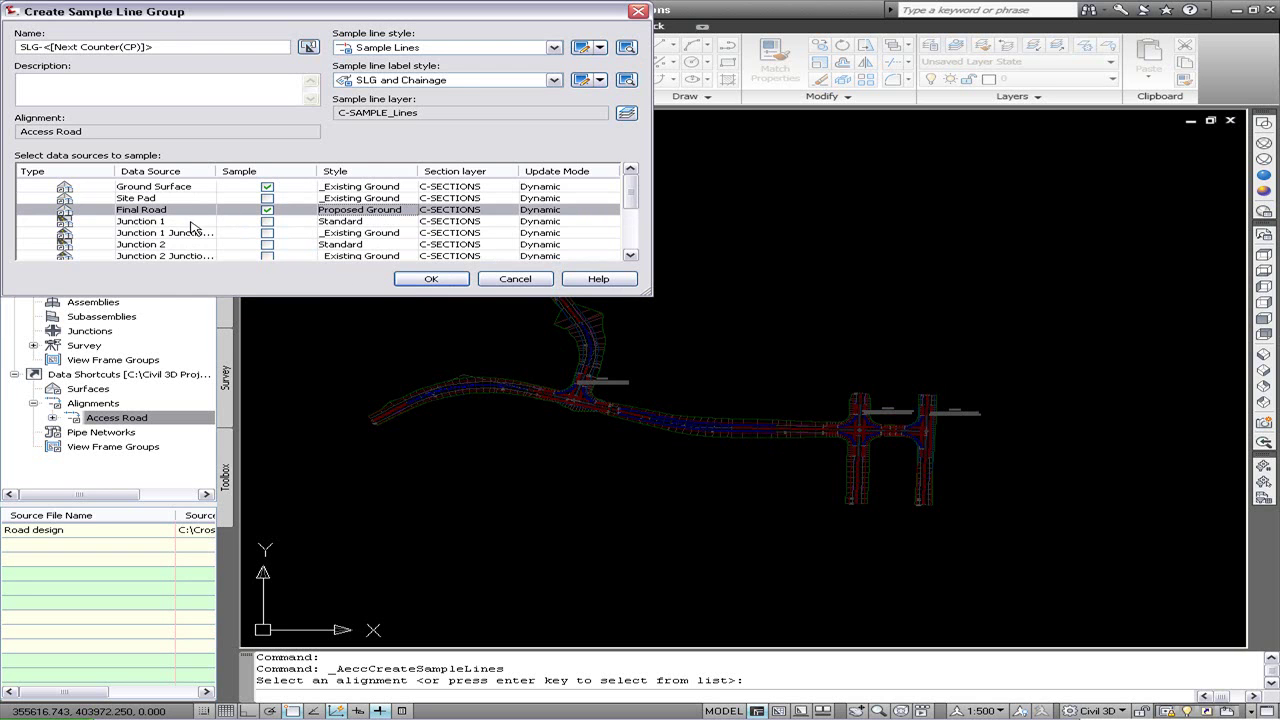
# Assign the Cross Section Views code set style to the Access Road corridor, include it in sampling and create the sample line group.
pyautogui.scroll(-4, 192, 230)
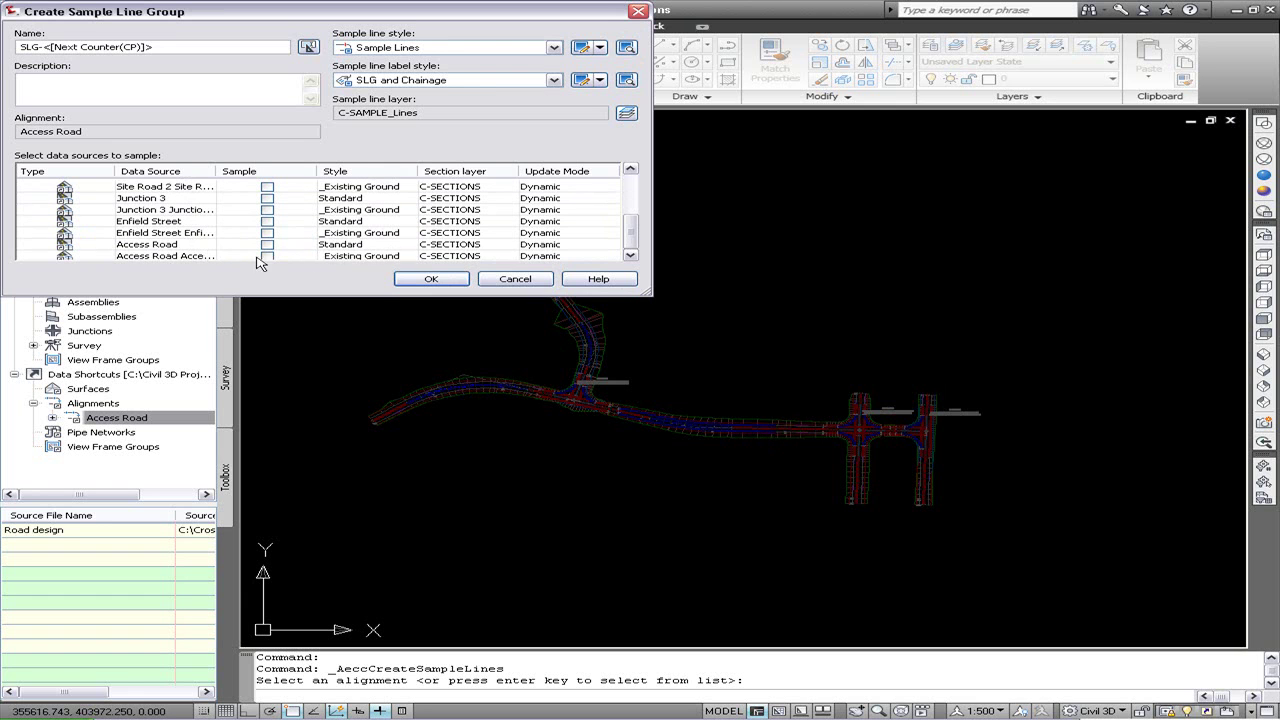
pyautogui.click(352, 245)
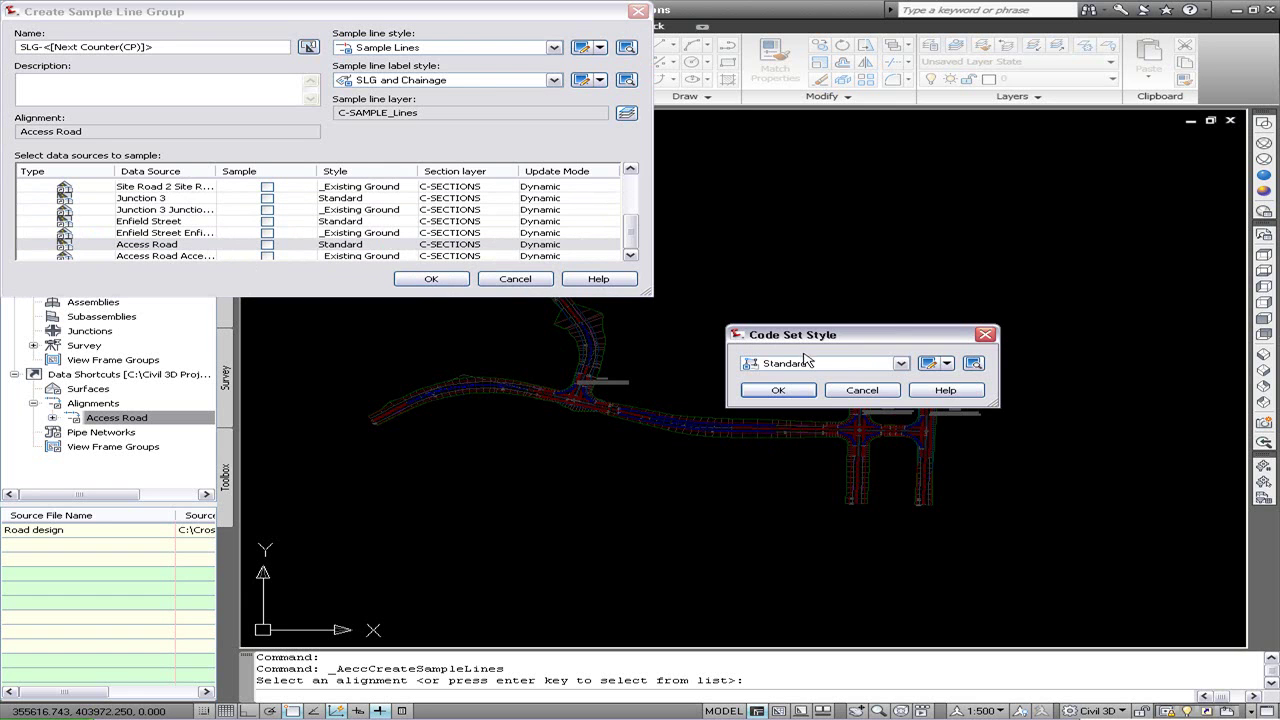
pyautogui.click(806, 362)
pyautogui.click(820, 453)
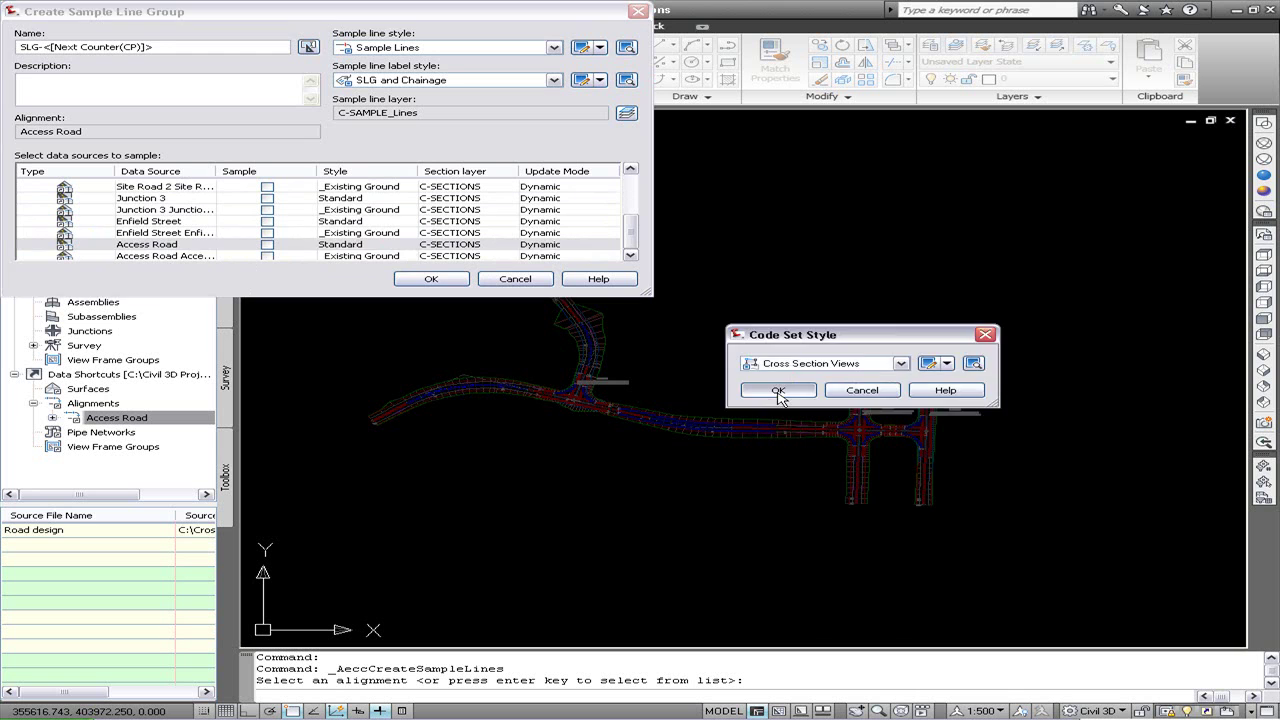
pyautogui.click(778, 392)
pyautogui.click(267, 244)
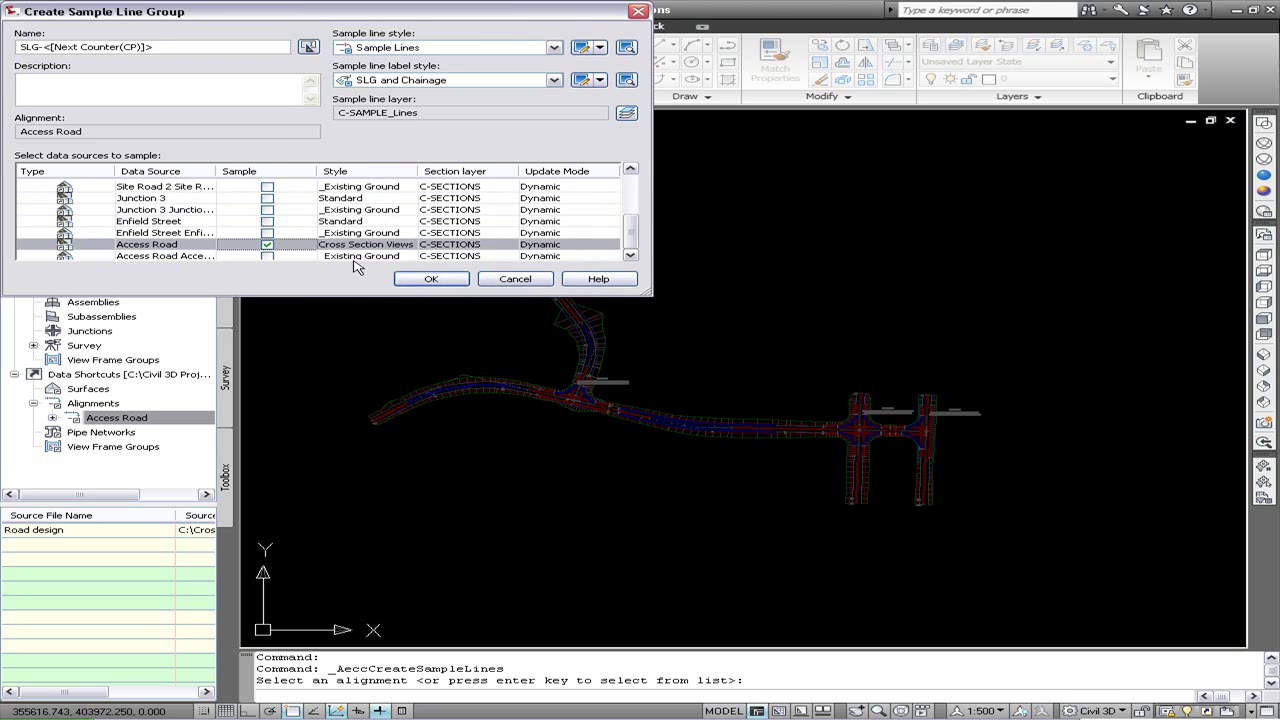
pyautogui.click(425, 280)
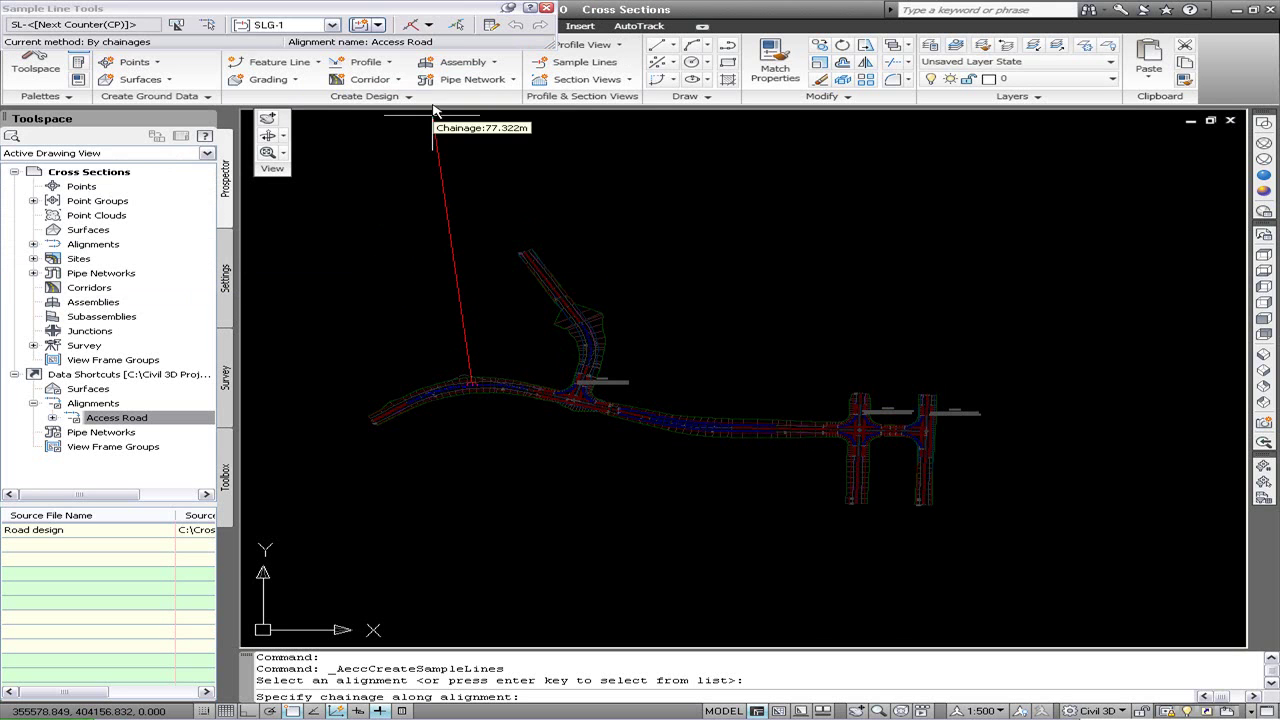
# Create sample lines by chainage range over the whole alignment, with 20 m increments along straights and curves.
pyautogui.click(428, 25)
pyautogui.click(462, 43)
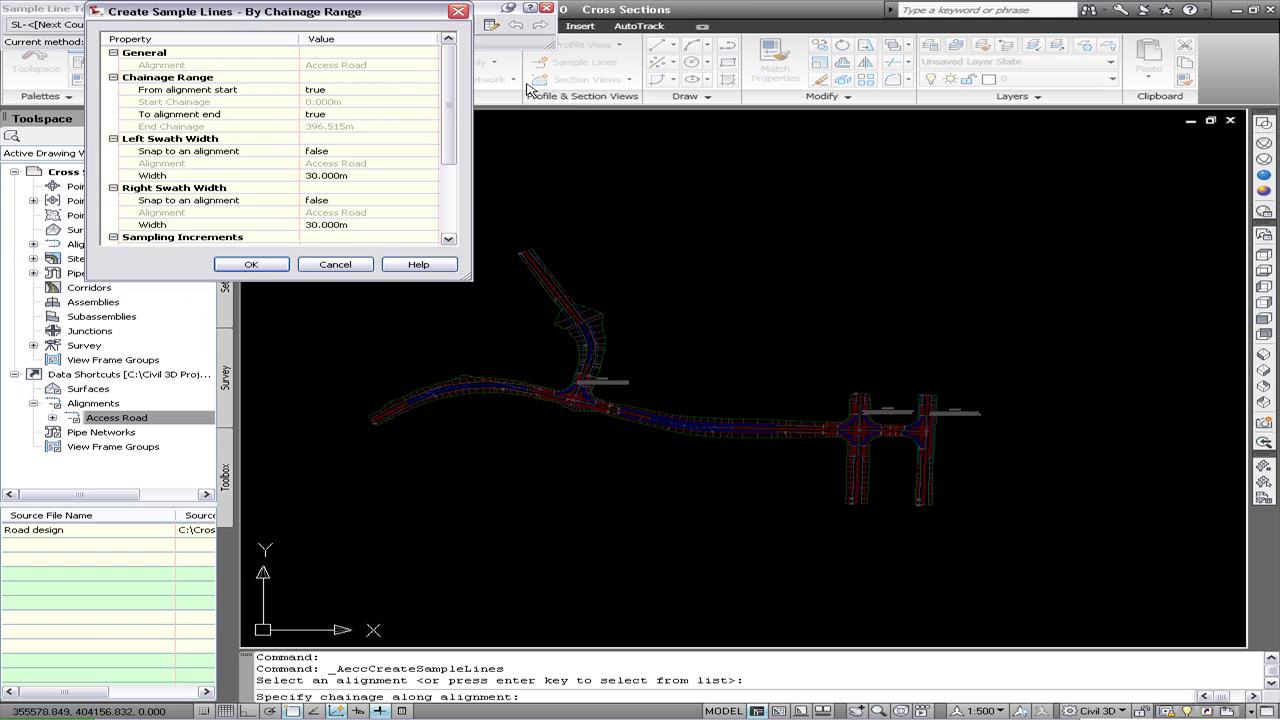
pyautogui.scroll(-1, 449, 150)
pyautogui.click(374, 162)
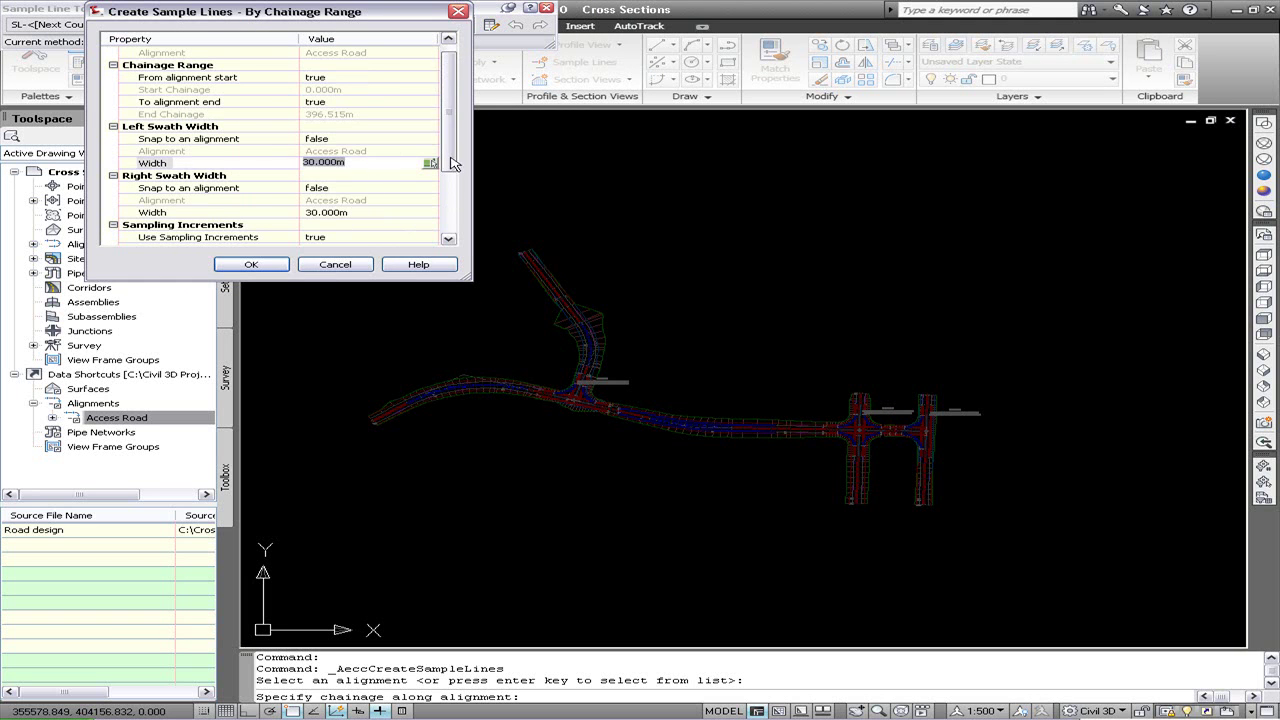
pyautogui.scroll(-5, 452, 165)
pyautogui.click(368, 186)
pyautogui.write('20')
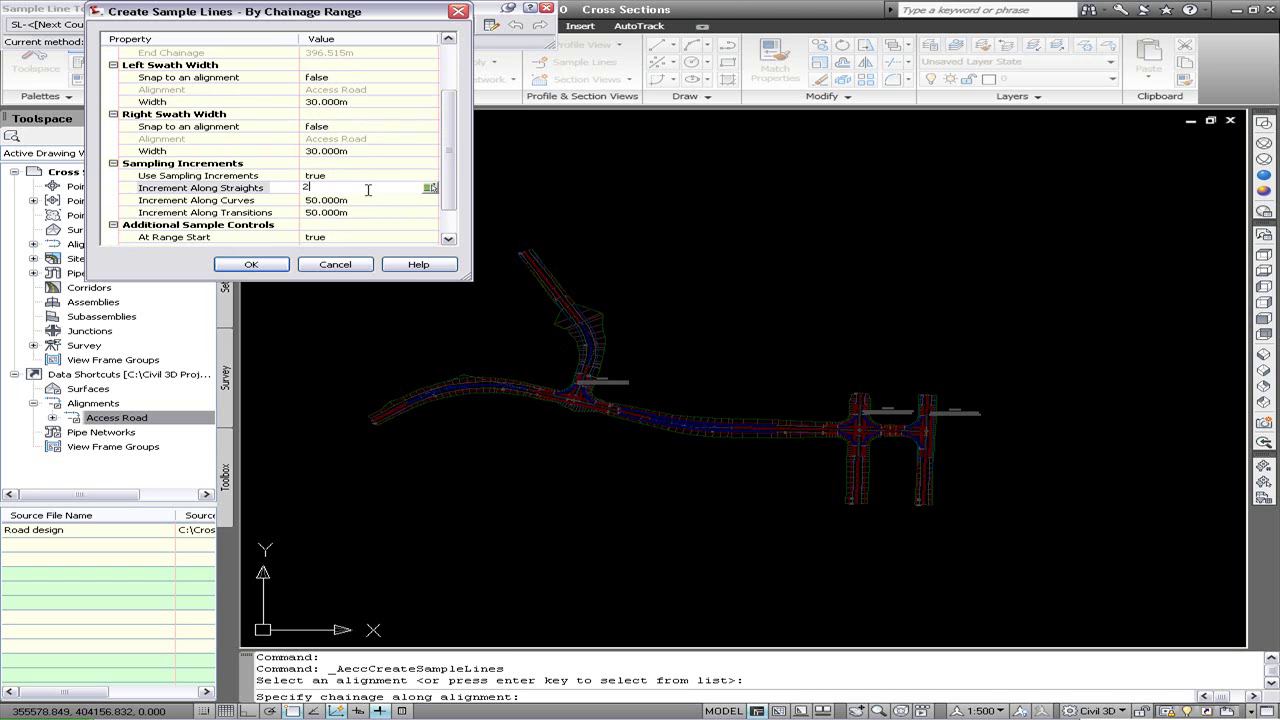
pyautogui.click(341, 200)
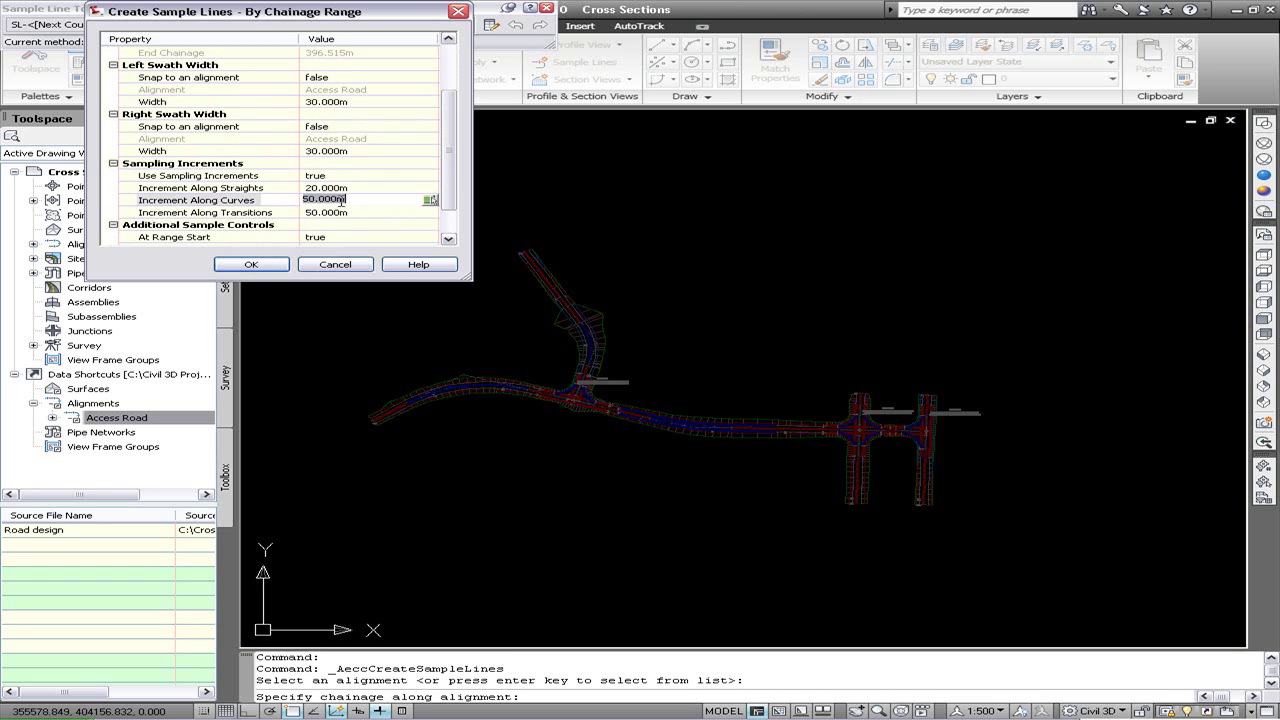
pyautogui.write('20')
pyautogui.click(268, 260)
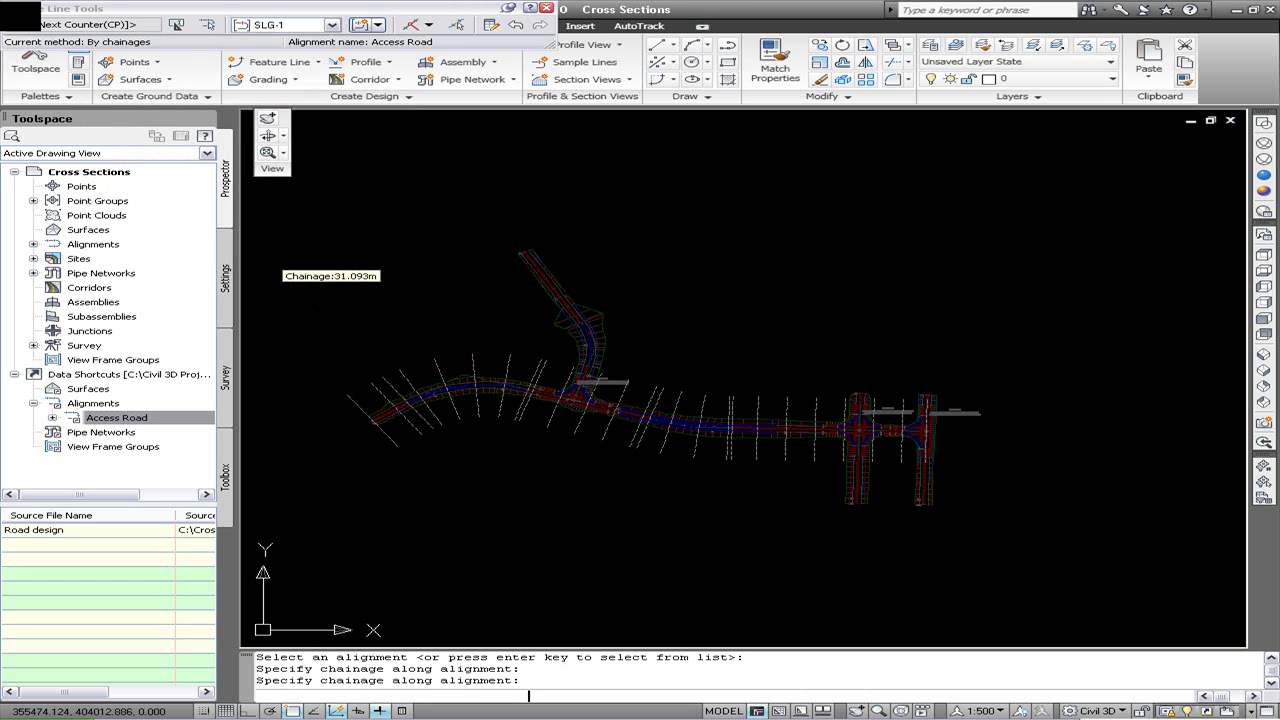
pyautogui.press('Return')
# Set the drawing's annotation scale to 1:200.
pyautogui.moveTo(832, 360); pyautogui.dragTo(496, 305, button='middle')
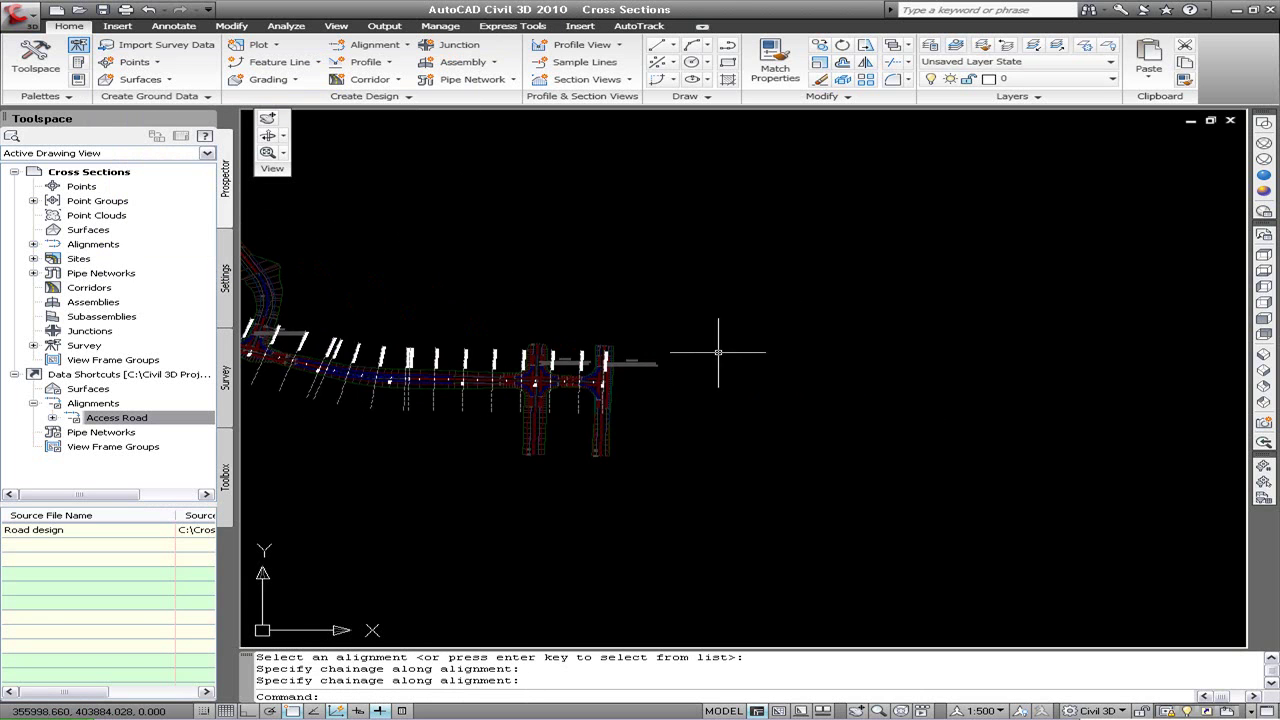
pyautogui.moveTo(718, 352); pyautogui.dragTo(629, 360, button='middle')
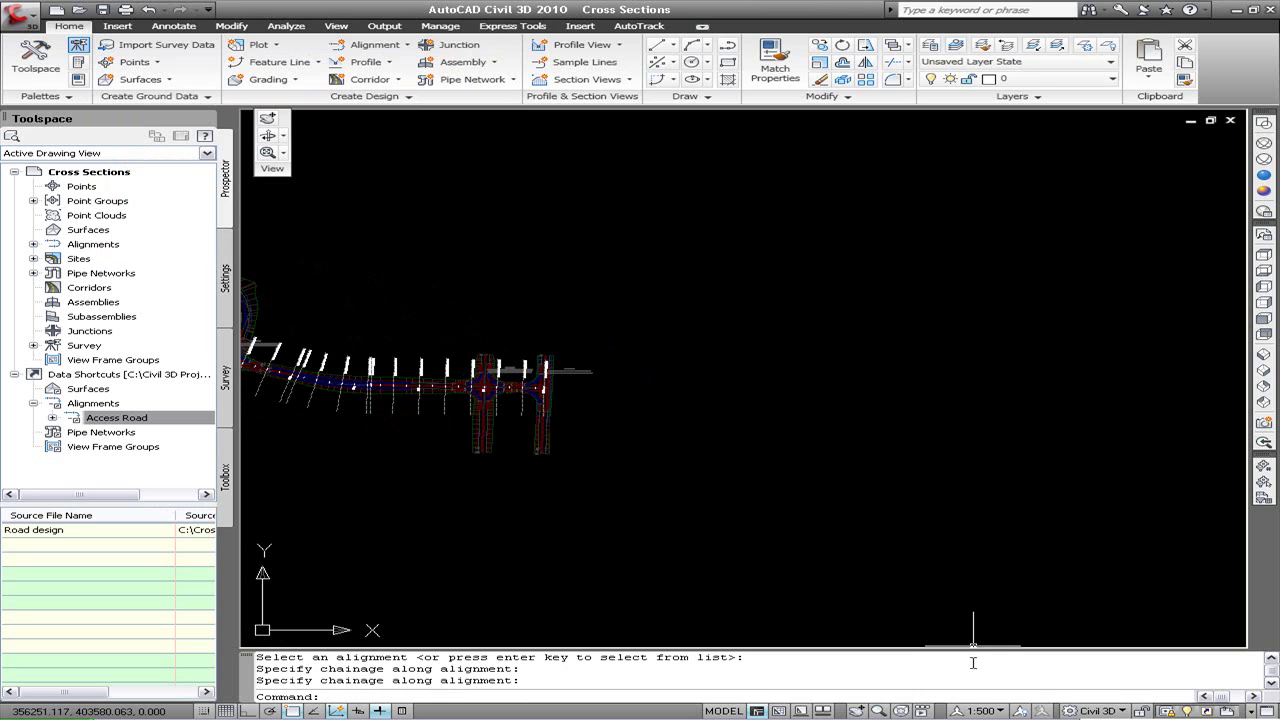
pyautogui.click(980, 711)
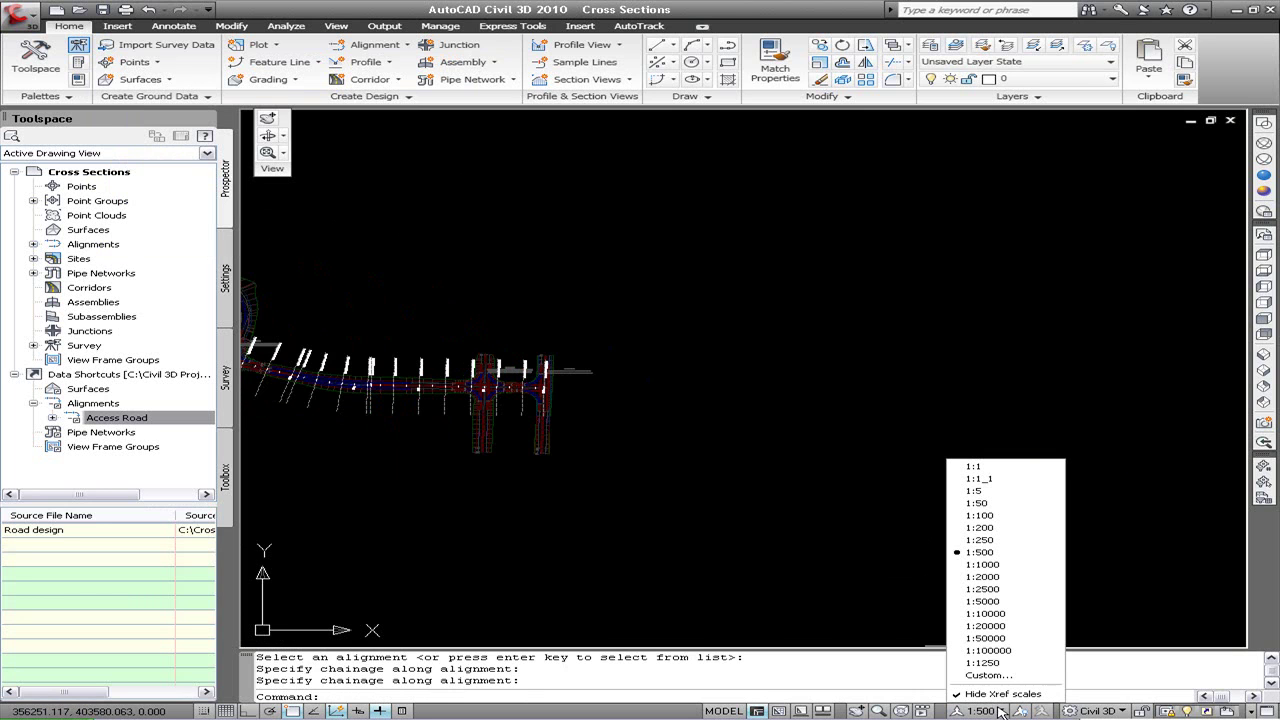
pyautogui.click(1007, 529)
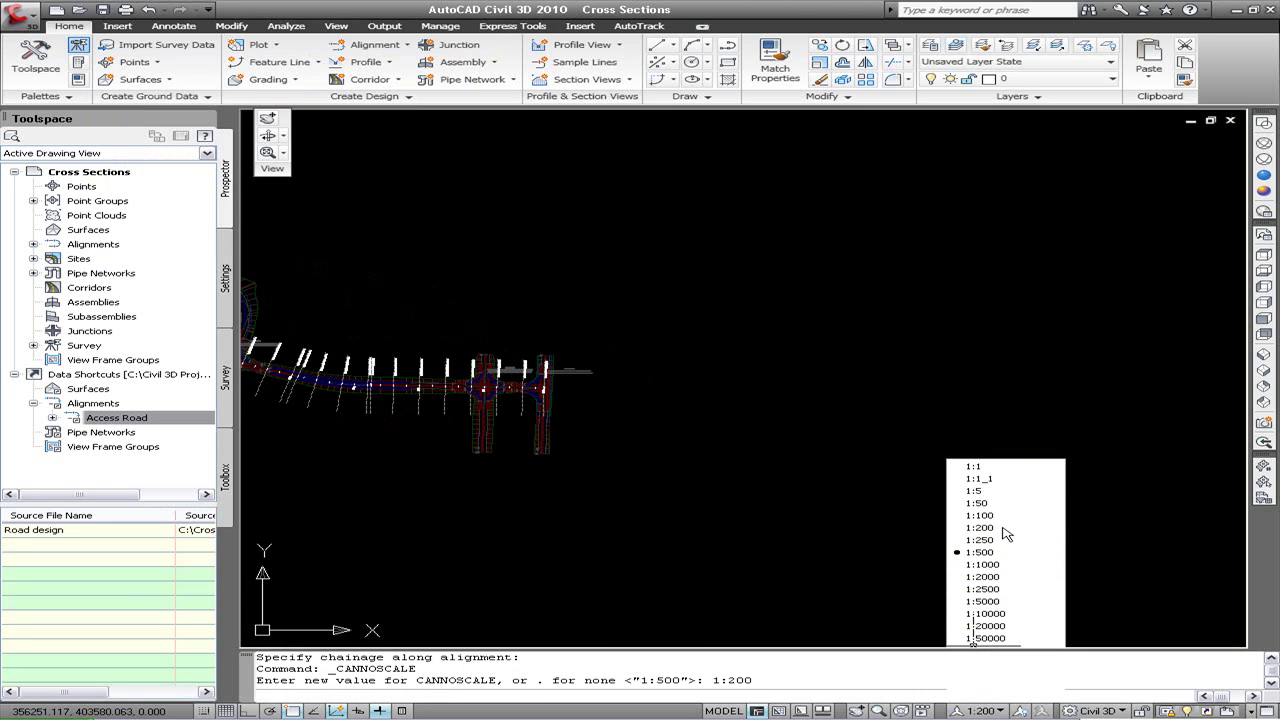
pyautogui.moveTo(974, 517); pyautogui.dragTo(790, 512, button='middle')
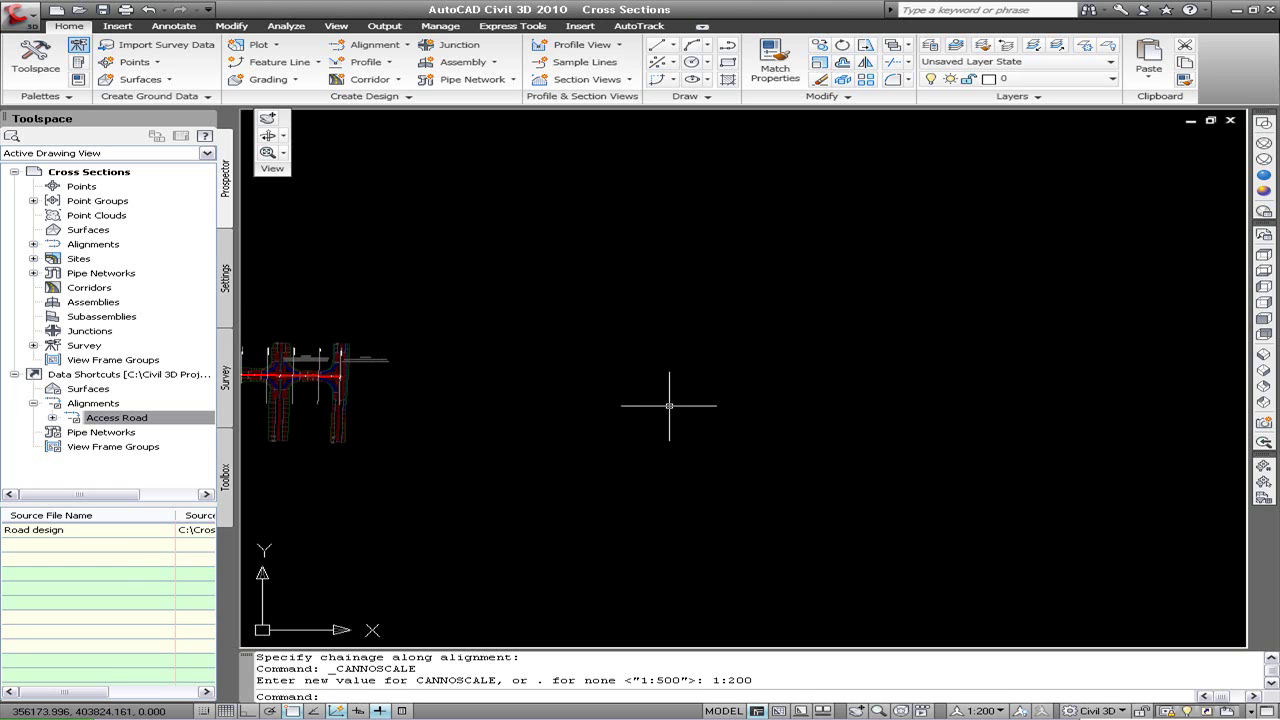
# Start creating multiple section views for Access Road, keeping the X Section view style and the Plot to sheet viewport group style.
pyautogui.click(587, 80)
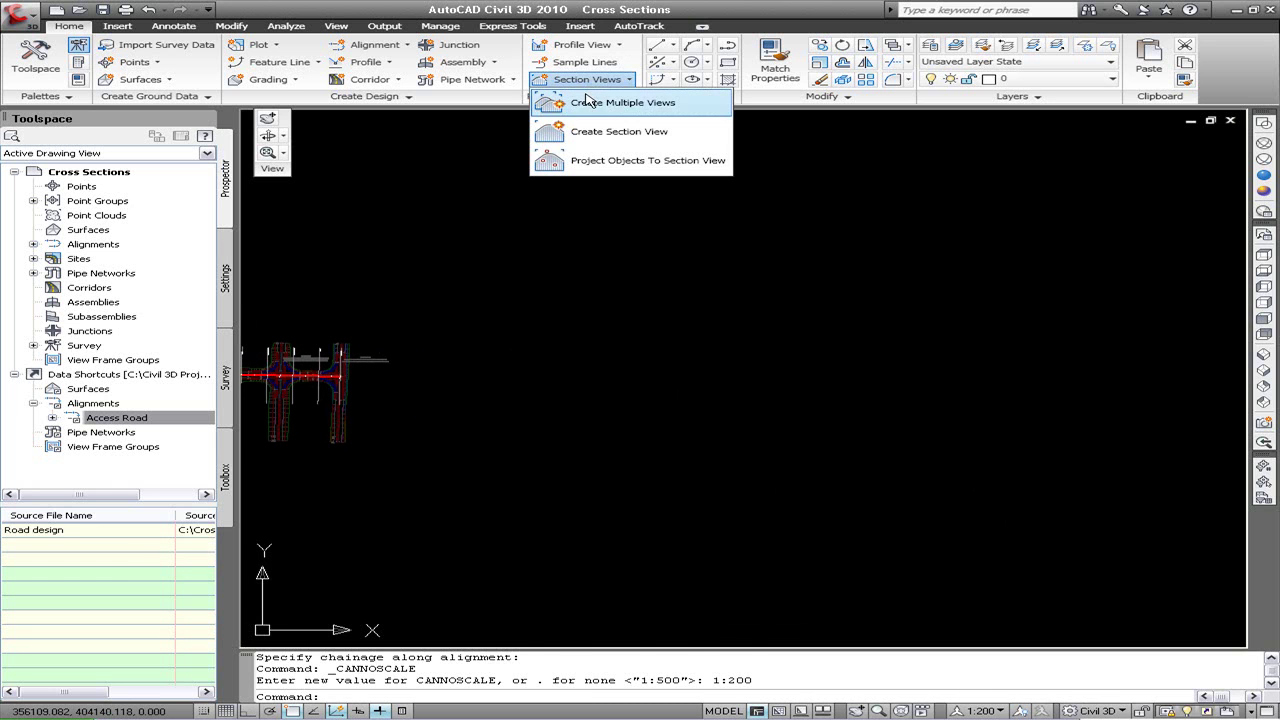
pyautogui.click(588, 103)
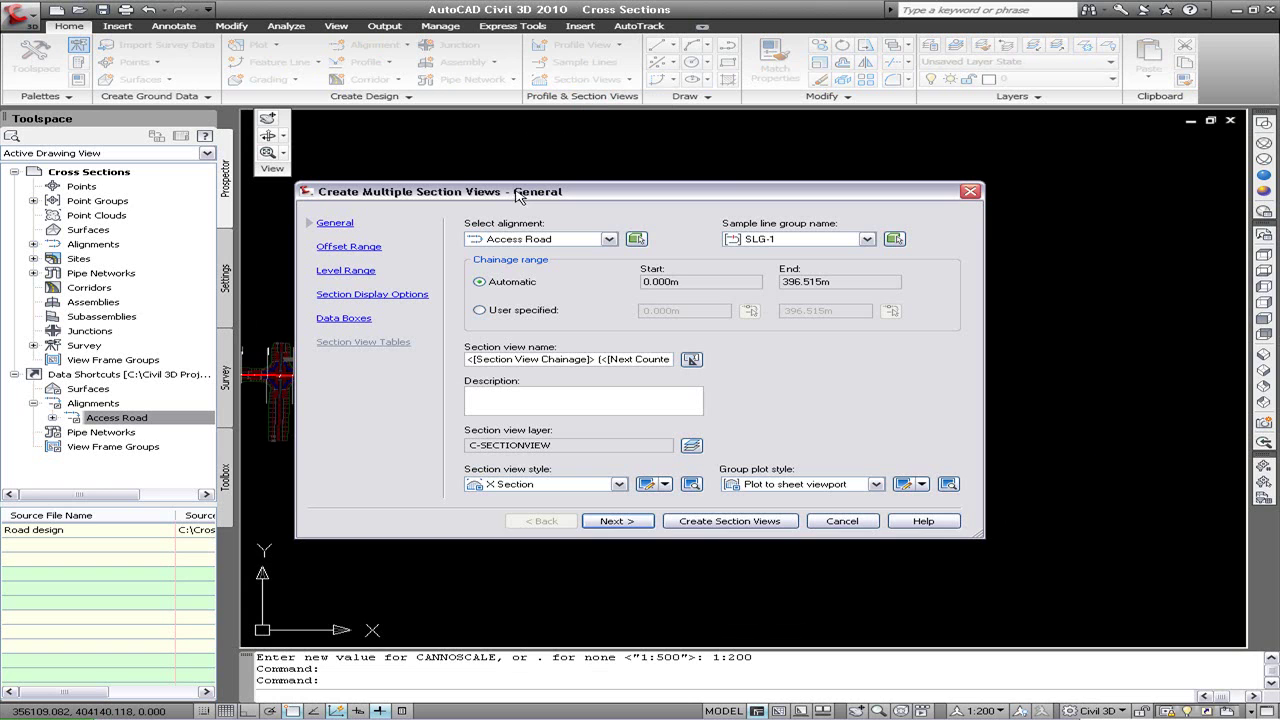
pyautogui.click(561, 485)
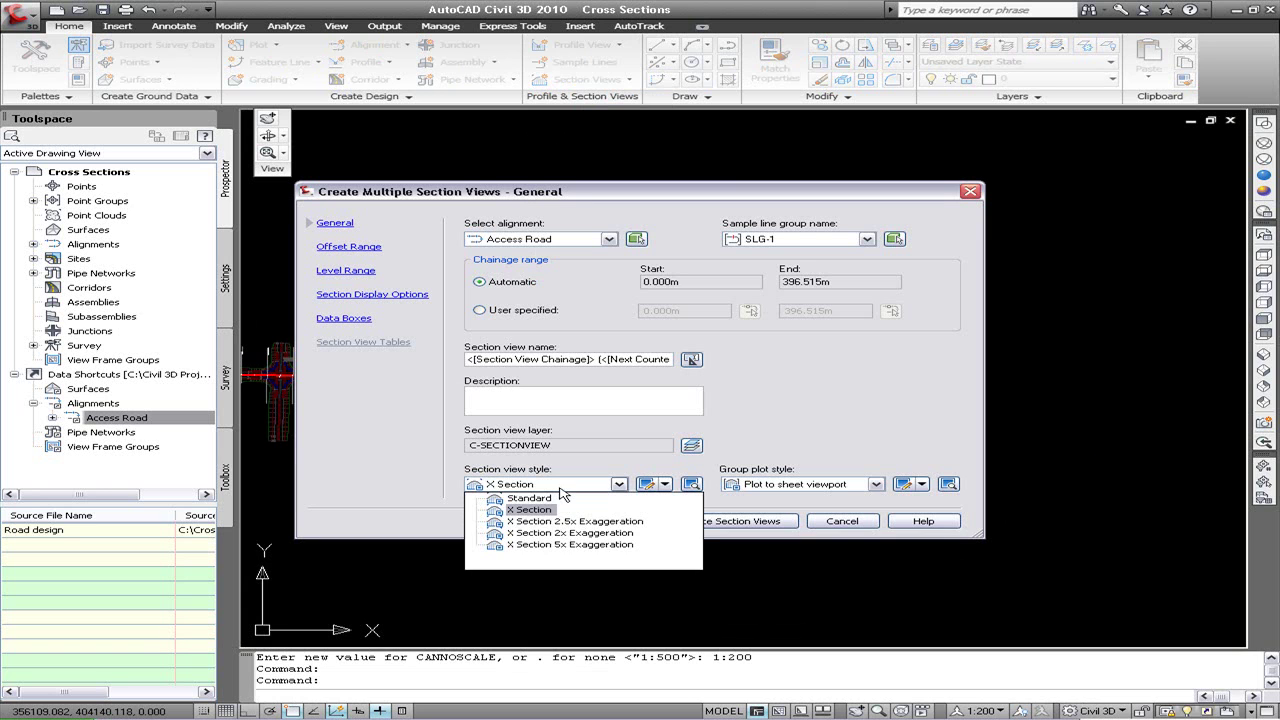
pyautogui.click(561, 486)
pyautogui.click(805, 485)
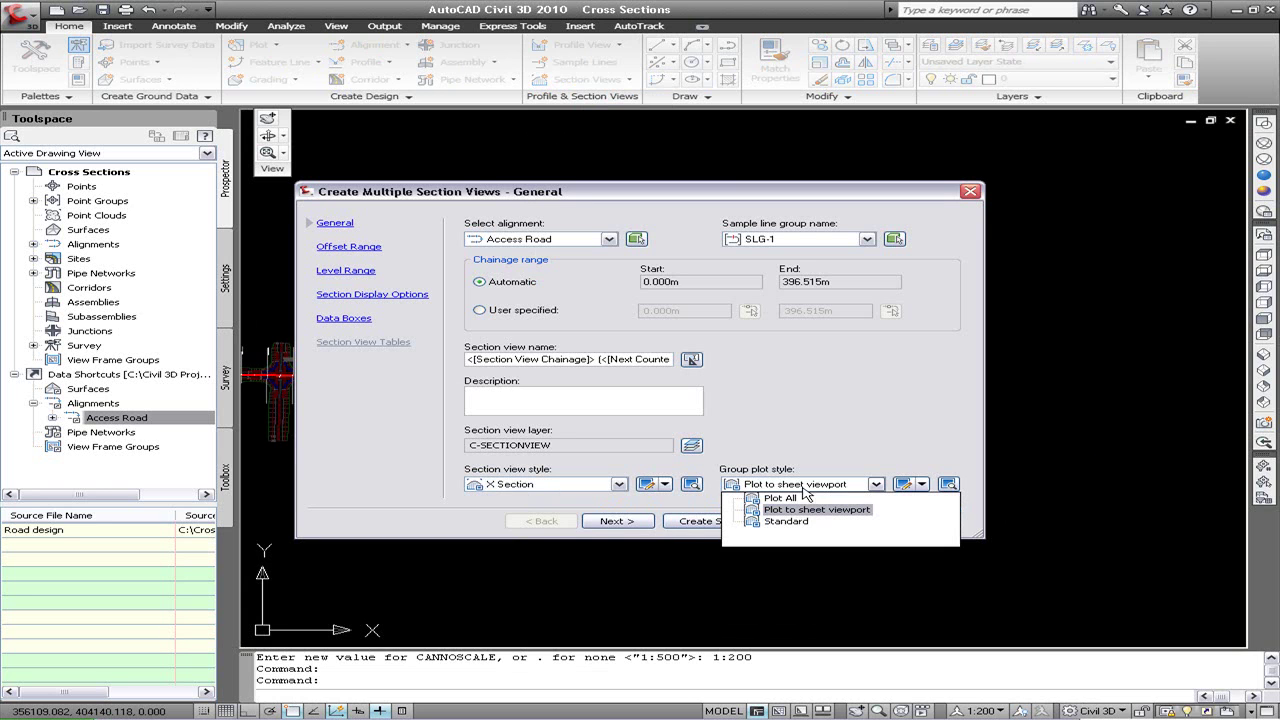
pyautogui.click(812, 510)
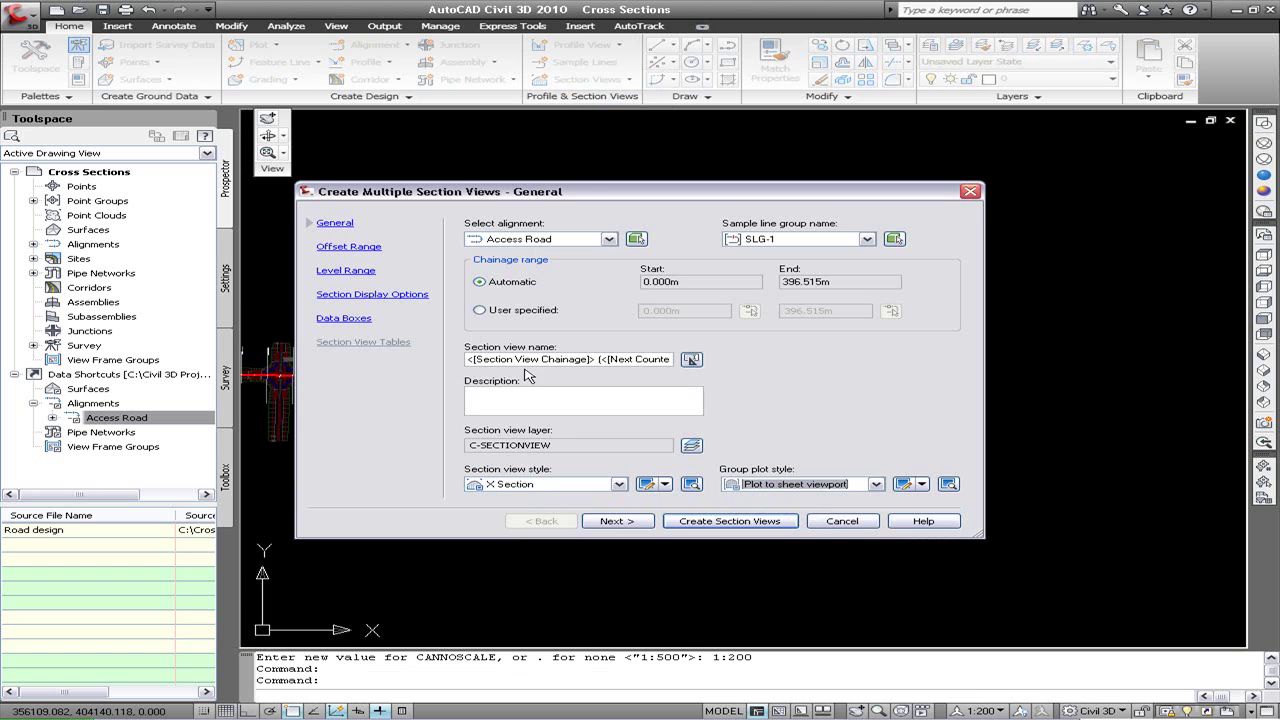
# Keep the automatic offset and level ranges, exclude Site 1 from the drawn sections and clip the grid to Final Road.
pyautogui.click(359, 248)
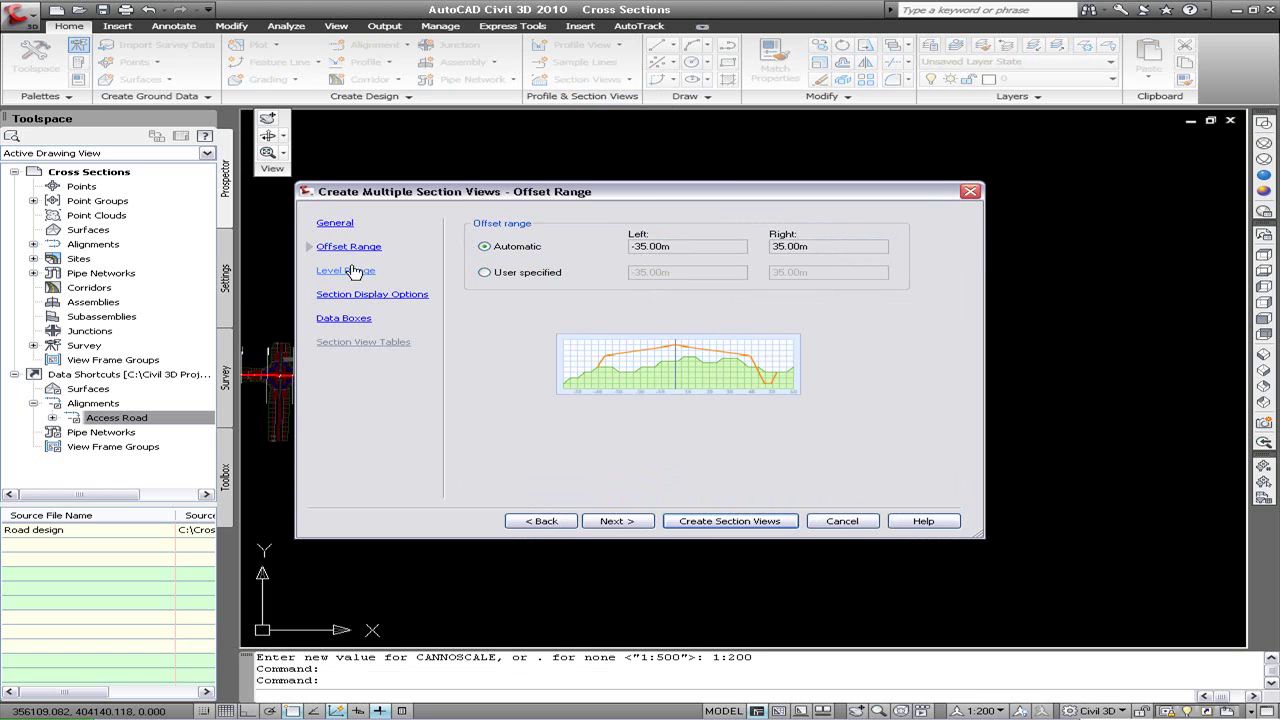
pyautogui.click(347, 271)
pyautogui.click(354, 295)
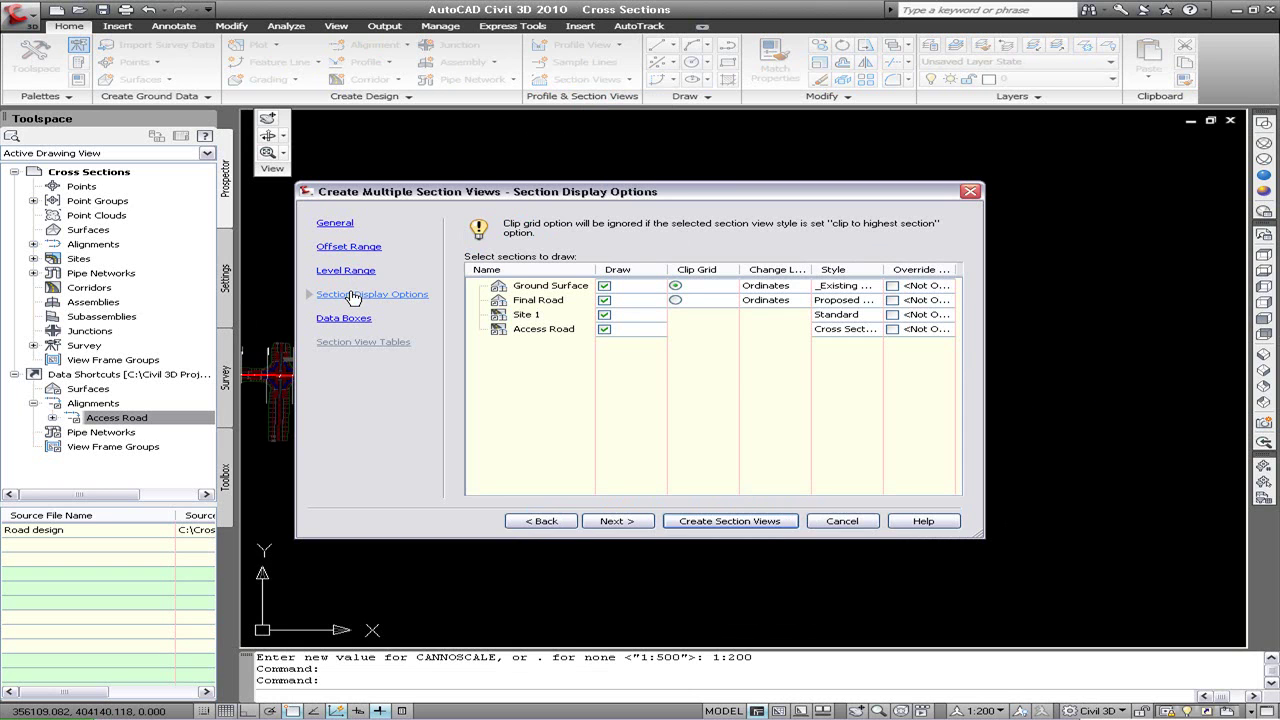
pyautogui.click(603, 315)
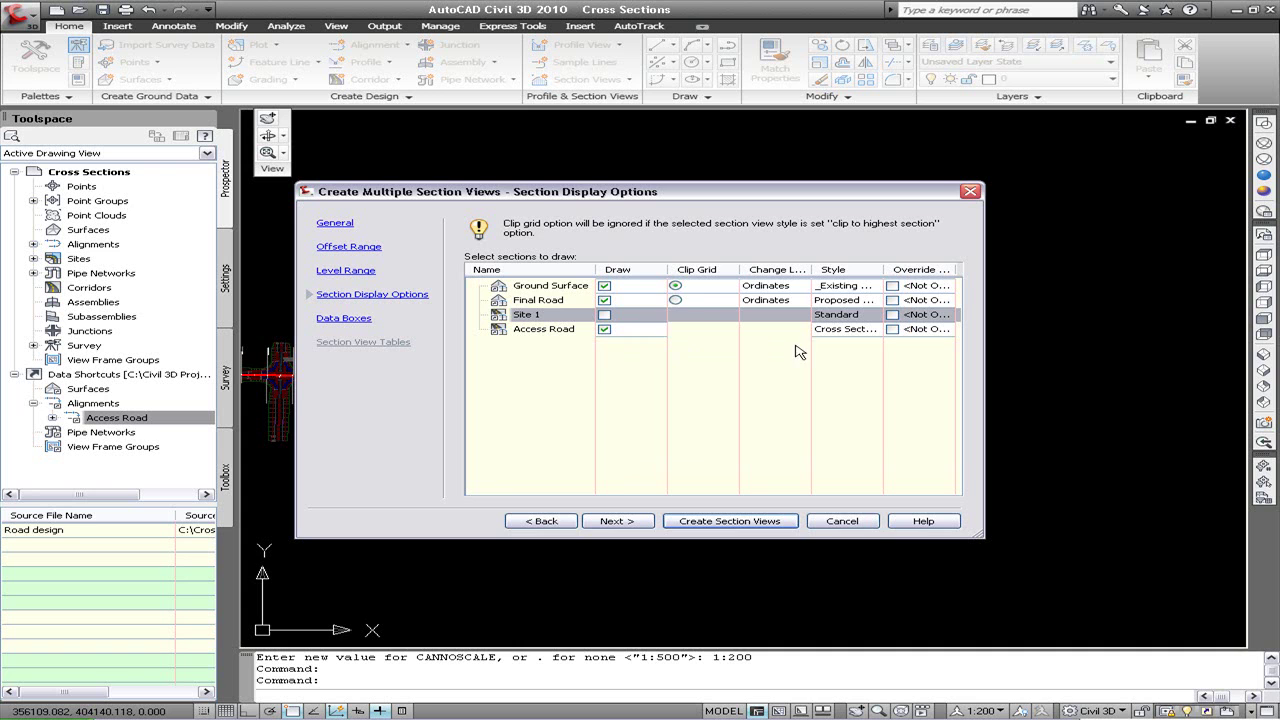
pyautogui.click(684, 300)
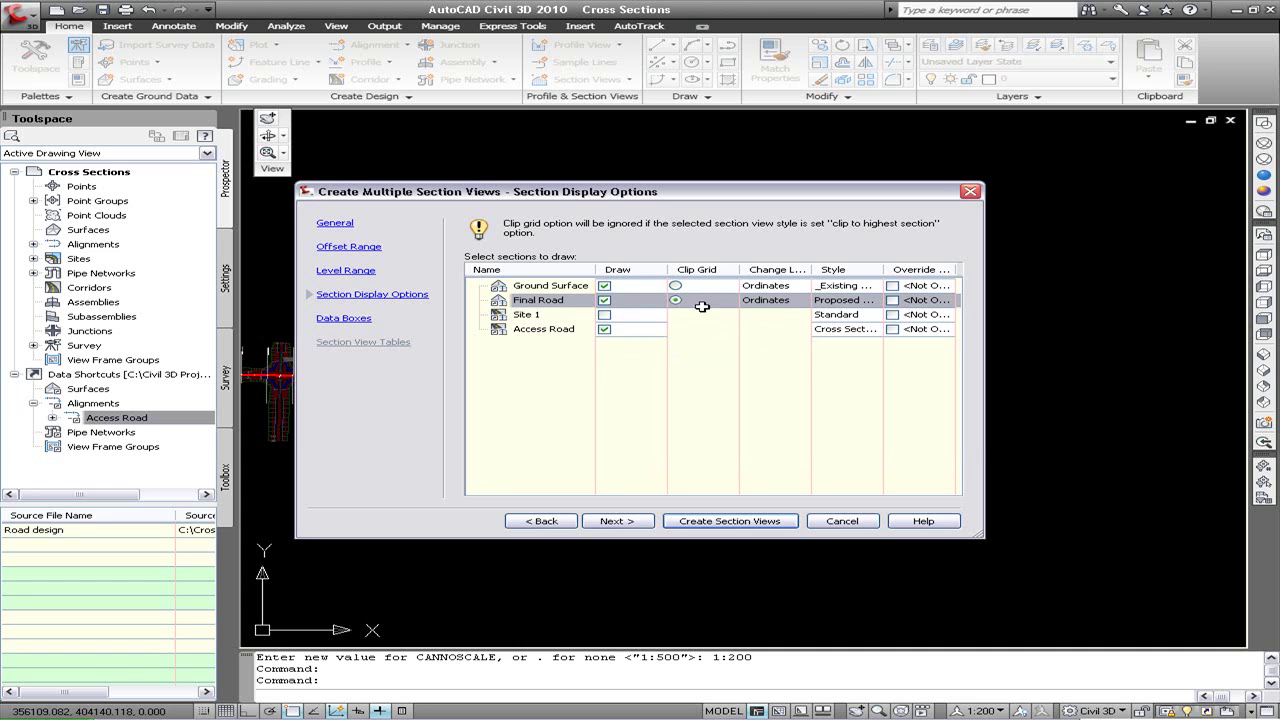
# Set the Ground Surface section's label set to No Labels.
pyautogui.click(765, 286)
pyautogui.click(765, 286)
pyautogui.click(820, 364)
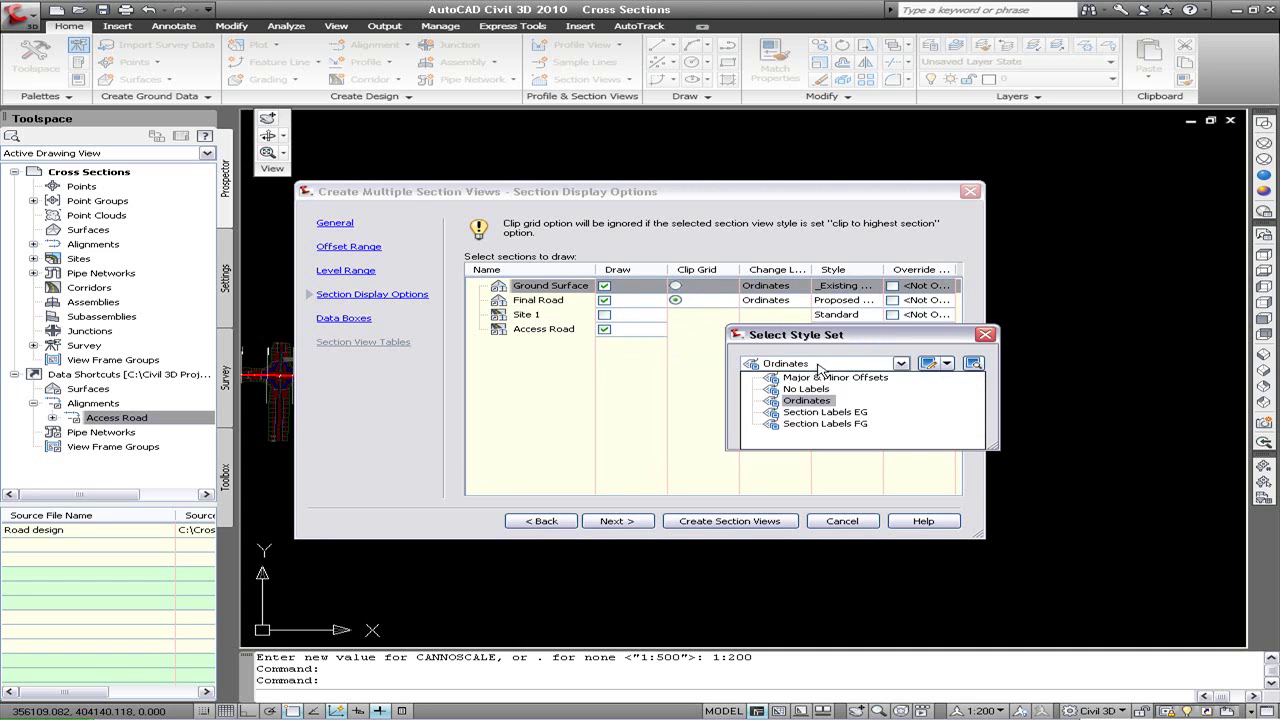
pyautogui.click(815, 390)
pyautogui.click(778, 432)
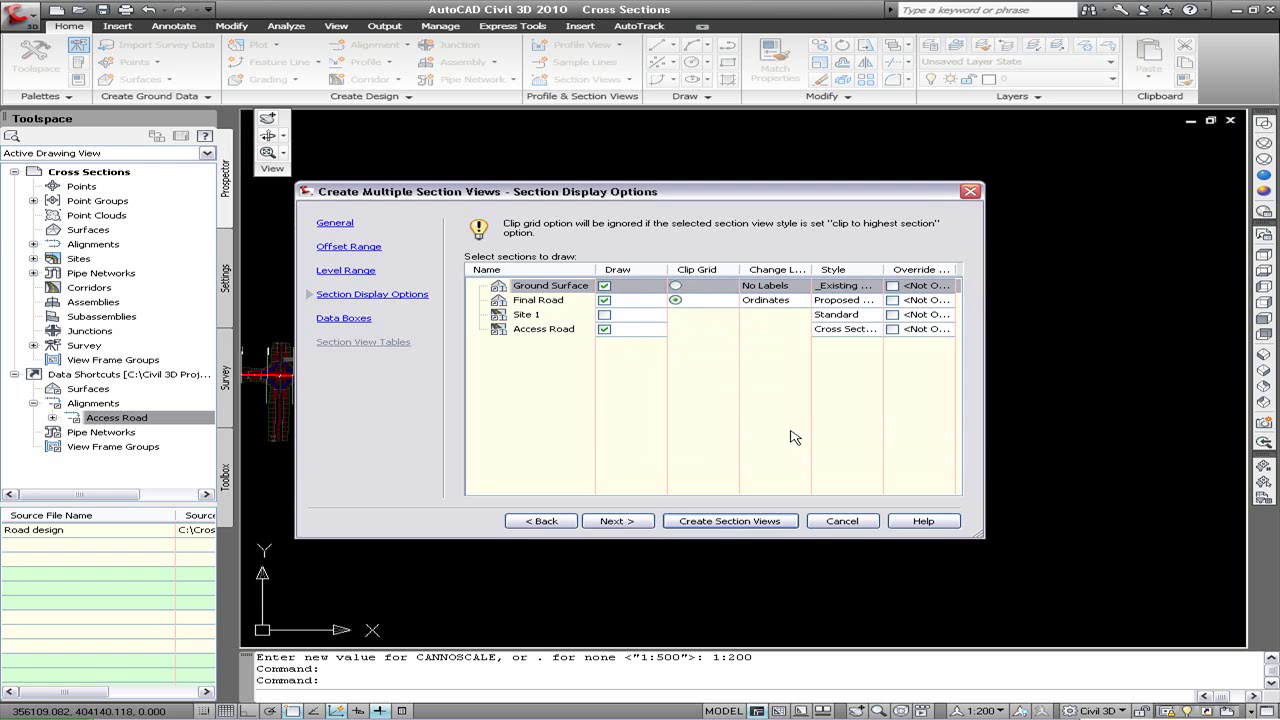
# Use the _Design and Existing Levels with Offsets band set and set Surface2 of the first data band to Ground Surface.
pyautogui.click(370, 320)
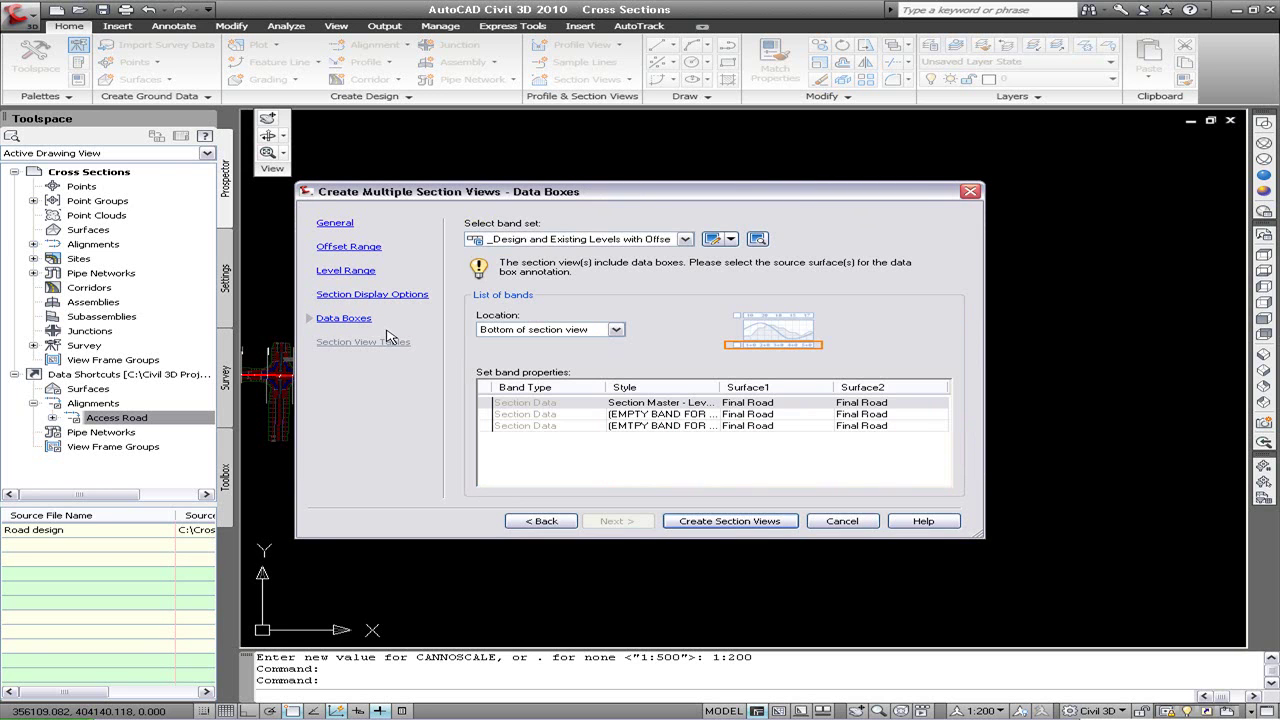
pyautogui.click(592, 244)
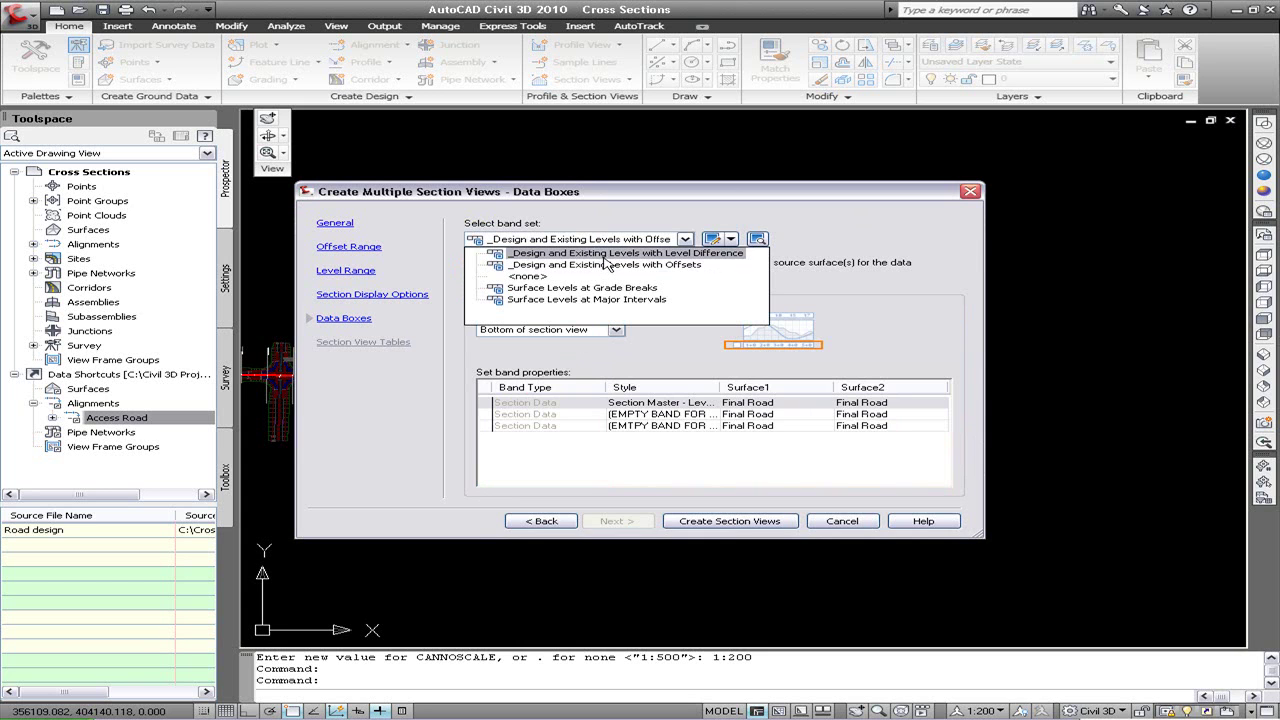
pyautogui.click(605, 264)
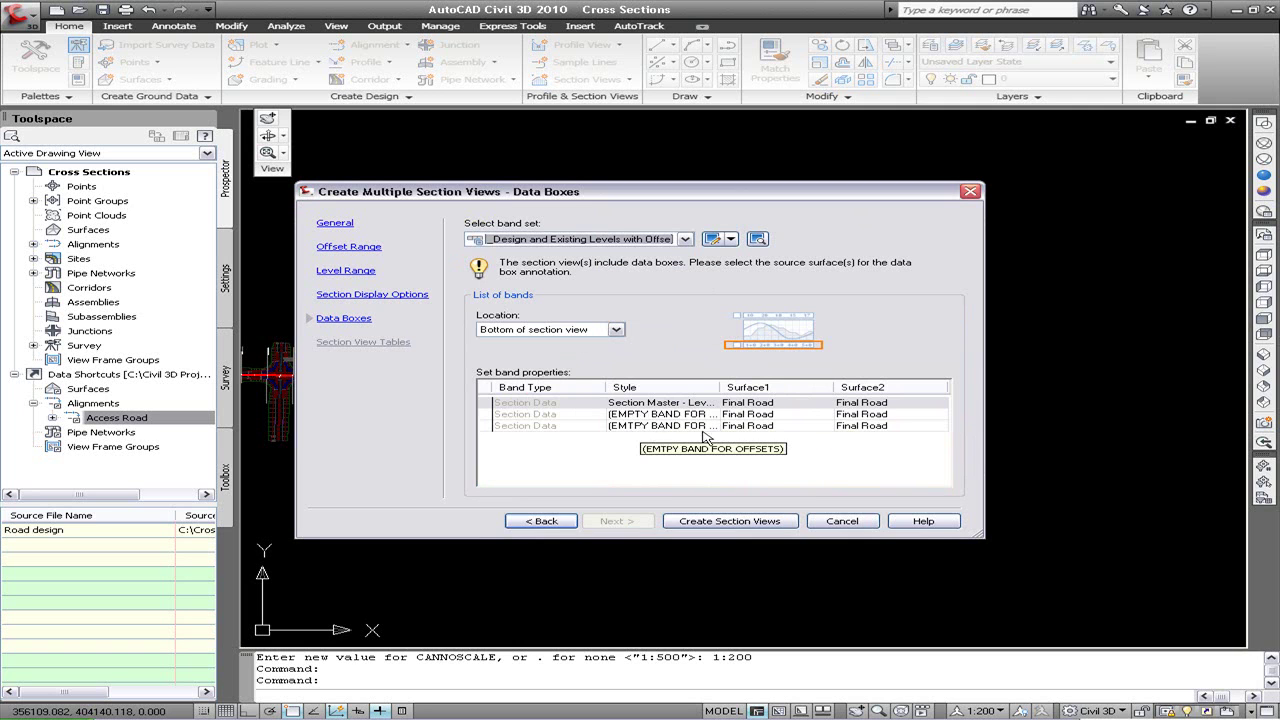
pyautogui.click(875, 404)
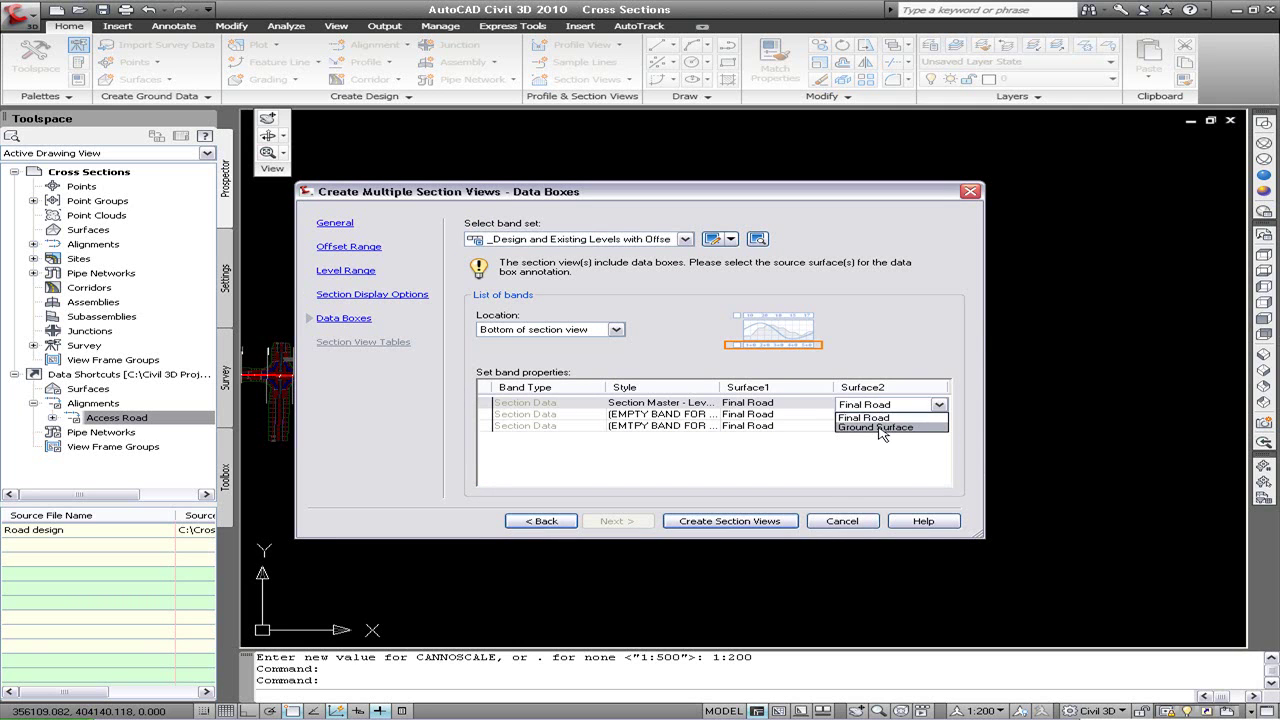
pyautogui.click(883, 428)
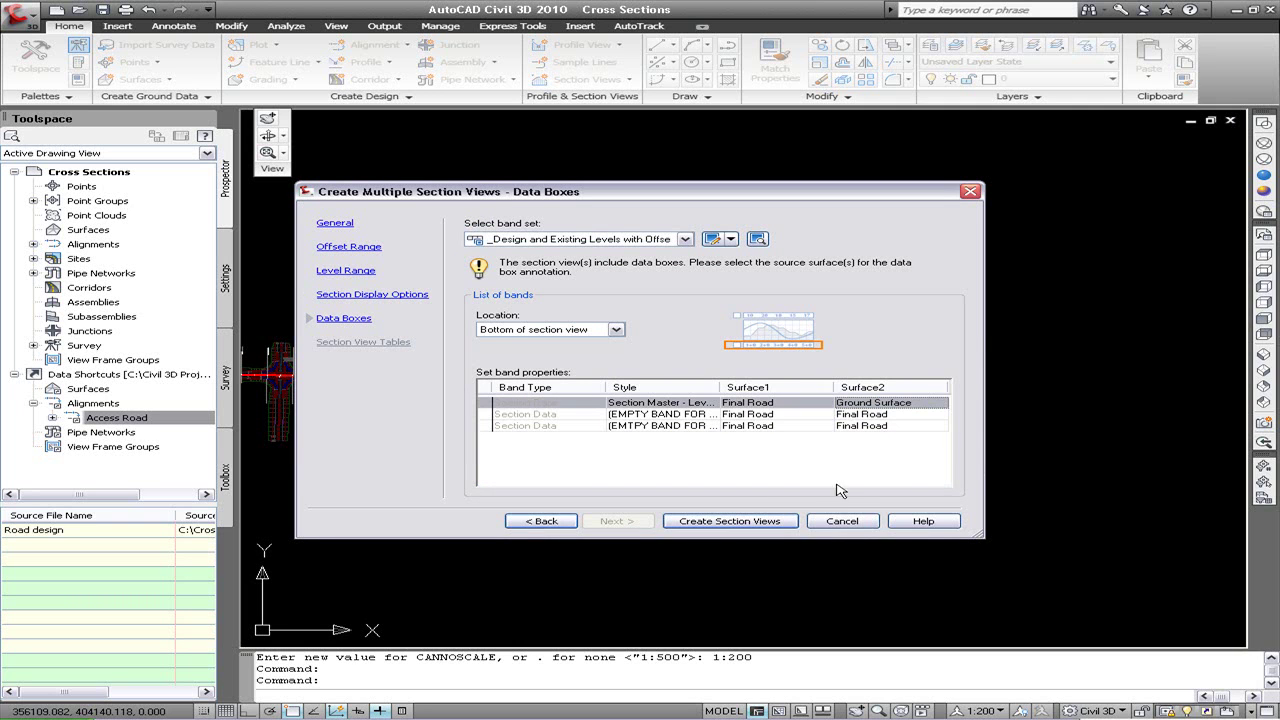
# Create the section views and place their origin in the empty area to the right of the road plan.
pyautogui.click(729, 521)
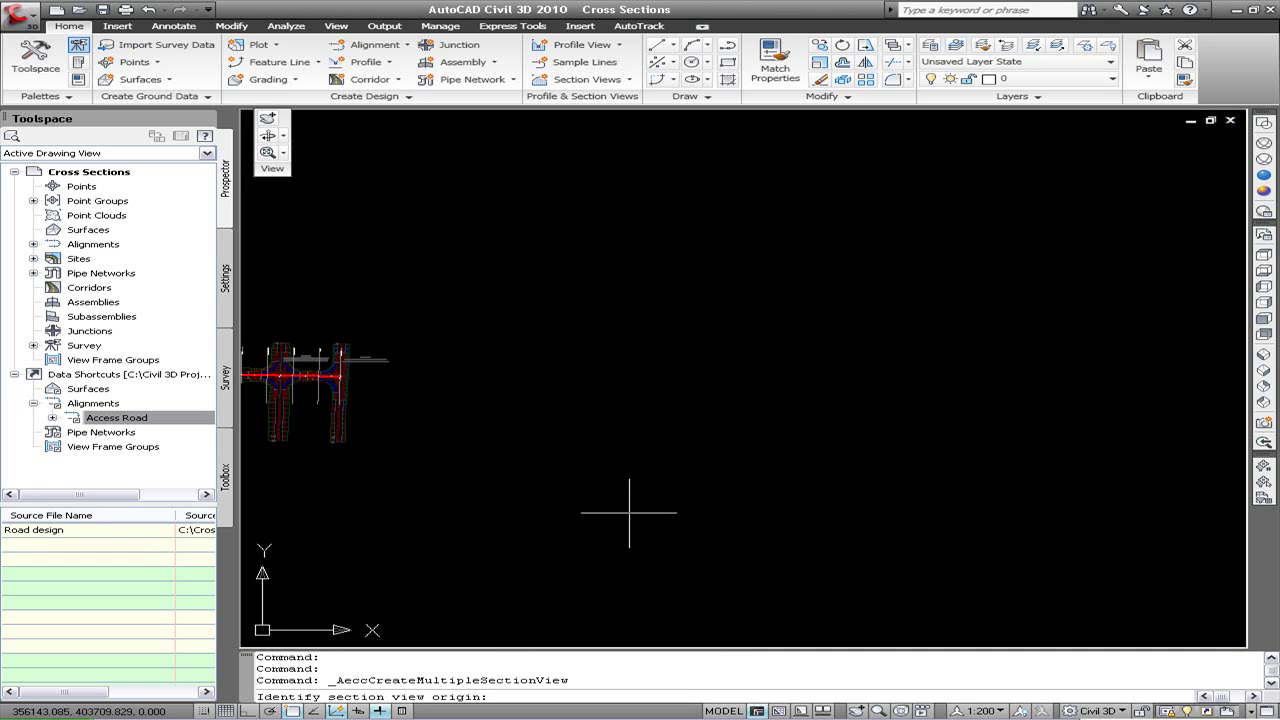
pyautogui.click(623, 586)
pyautogui.moveTo(908, 523); pyautogui.dragTo(657, 491, button='middle')
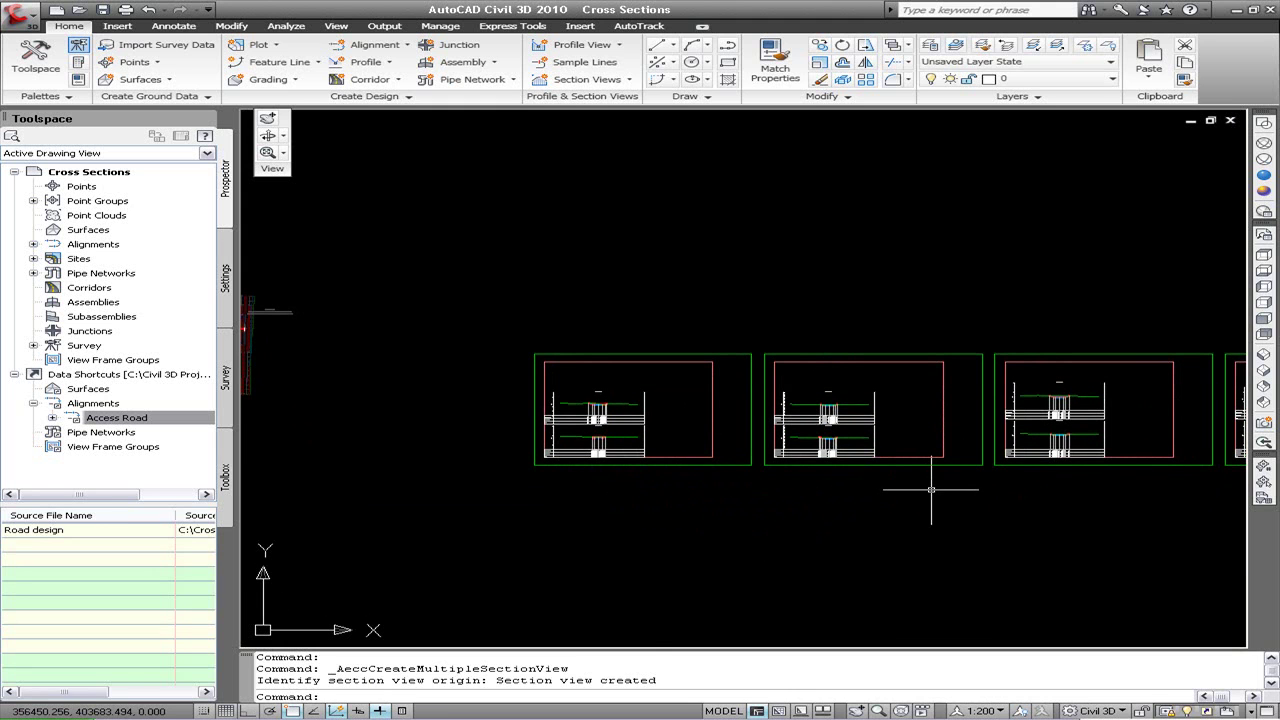
# Examine the section sheets, then the chainage 20.000 section's pavement layers, crossfall labels and the level and offset values in its data bands.
pyautogui.write('z')
pyautogui.press('Return')
pyautogui.write('e')
pyautogui.press('Return')
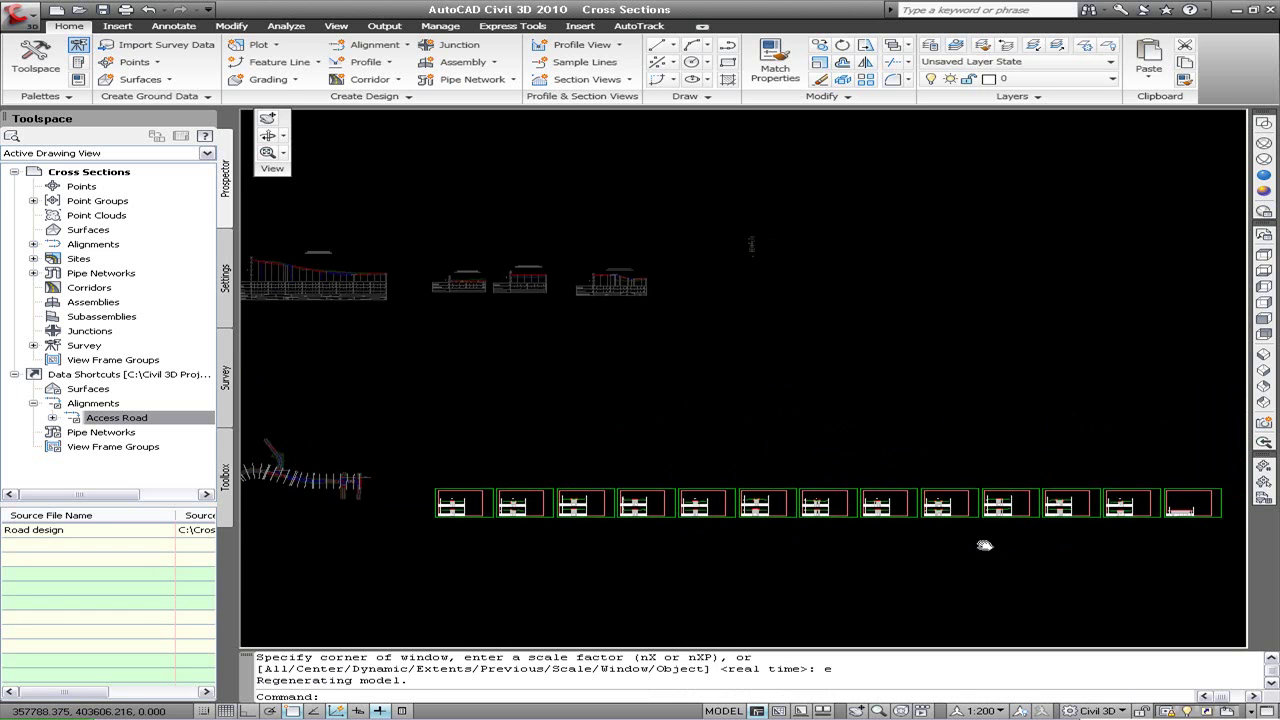
pyautogui.scroll(3, 751, 517)
pyautogui.scroll(6, 373, 512)
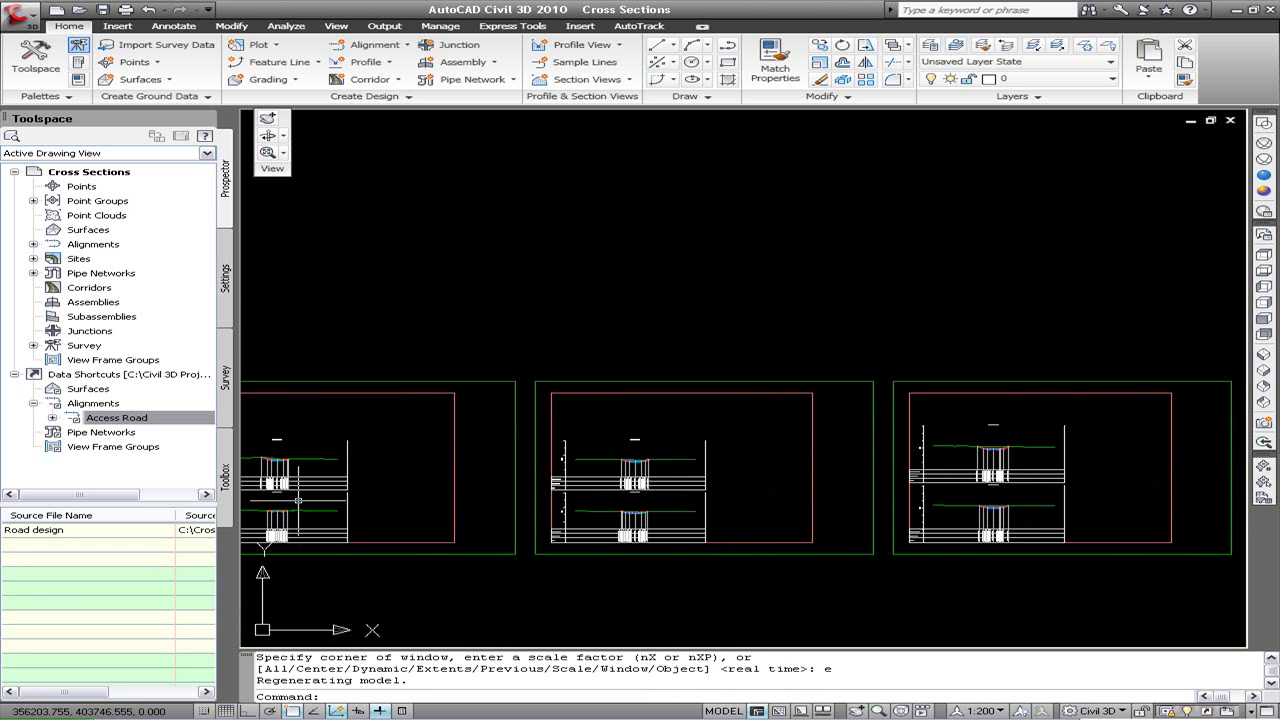
pyautogui.scroll(4, 486, 427)
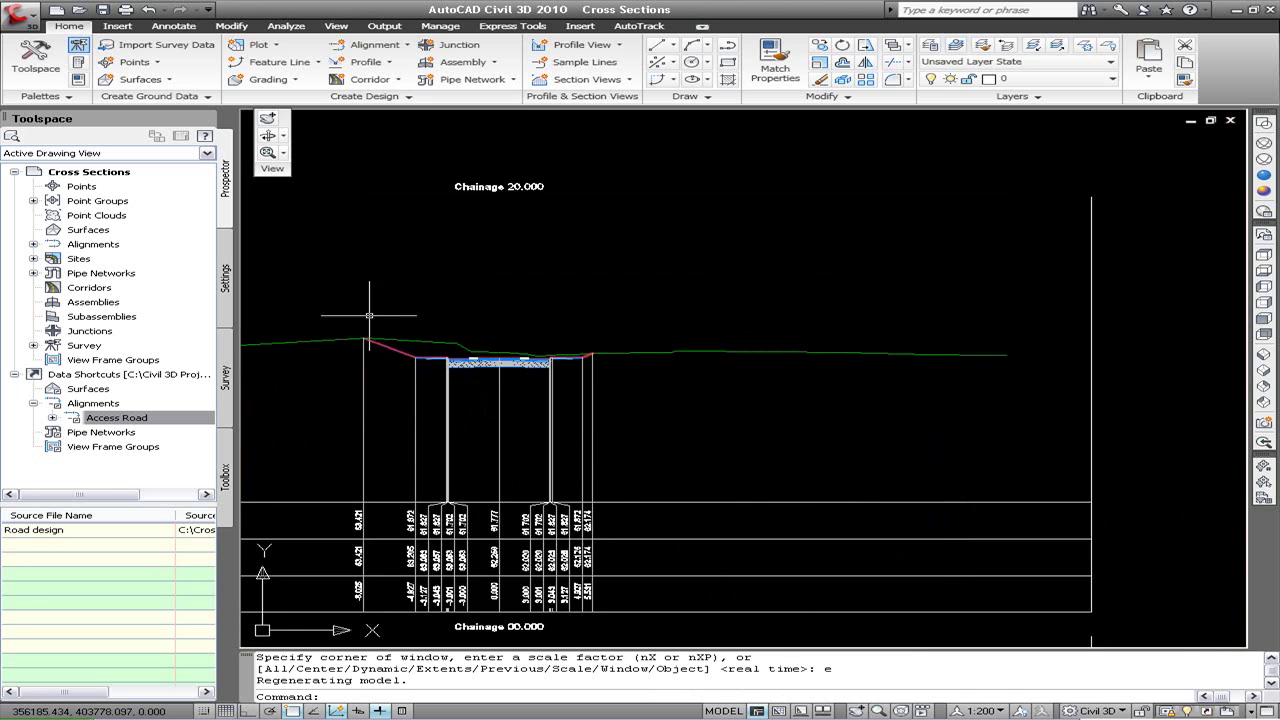
pyautogui.scroll(2, 480, 348)
pyautogui.scroll(2, 480, 348)
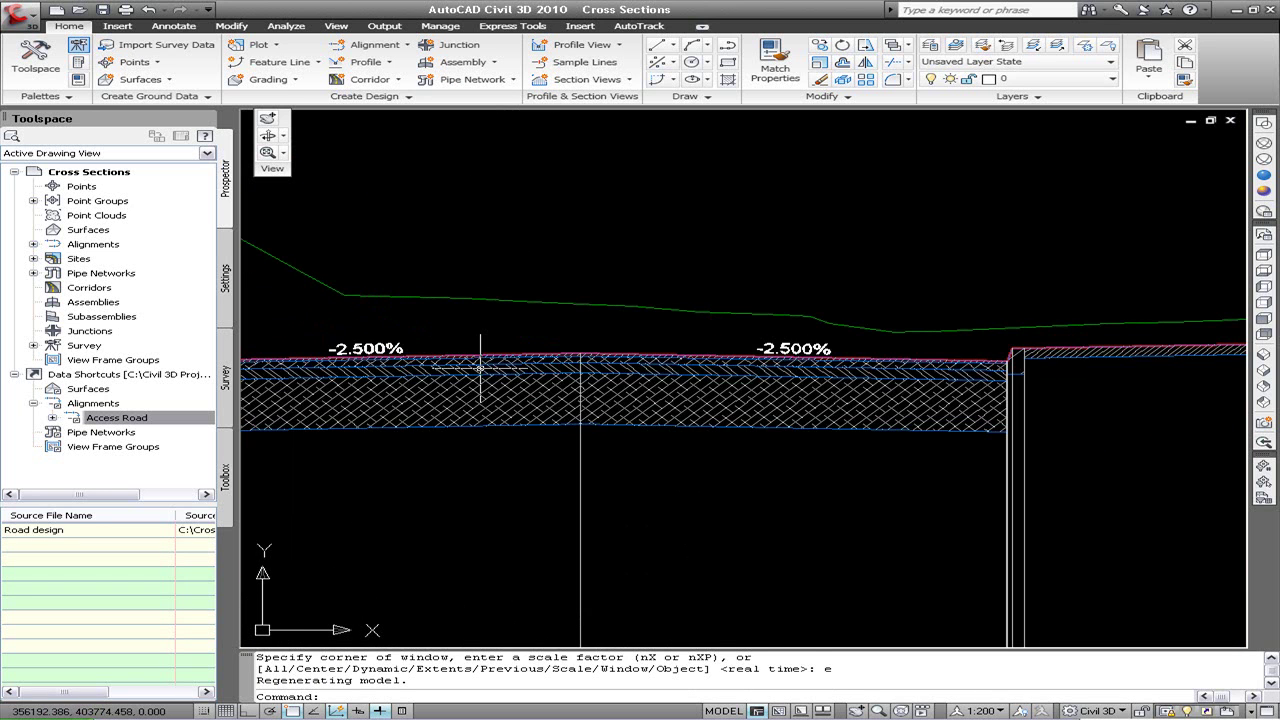
pyautogui.scroll(-4, 480, 368)
pyautogui.moveTo(480, 368); pyautogui.dragTo(500, 323, button='middle')
pyautogui.scroll(-1, 430, 503)
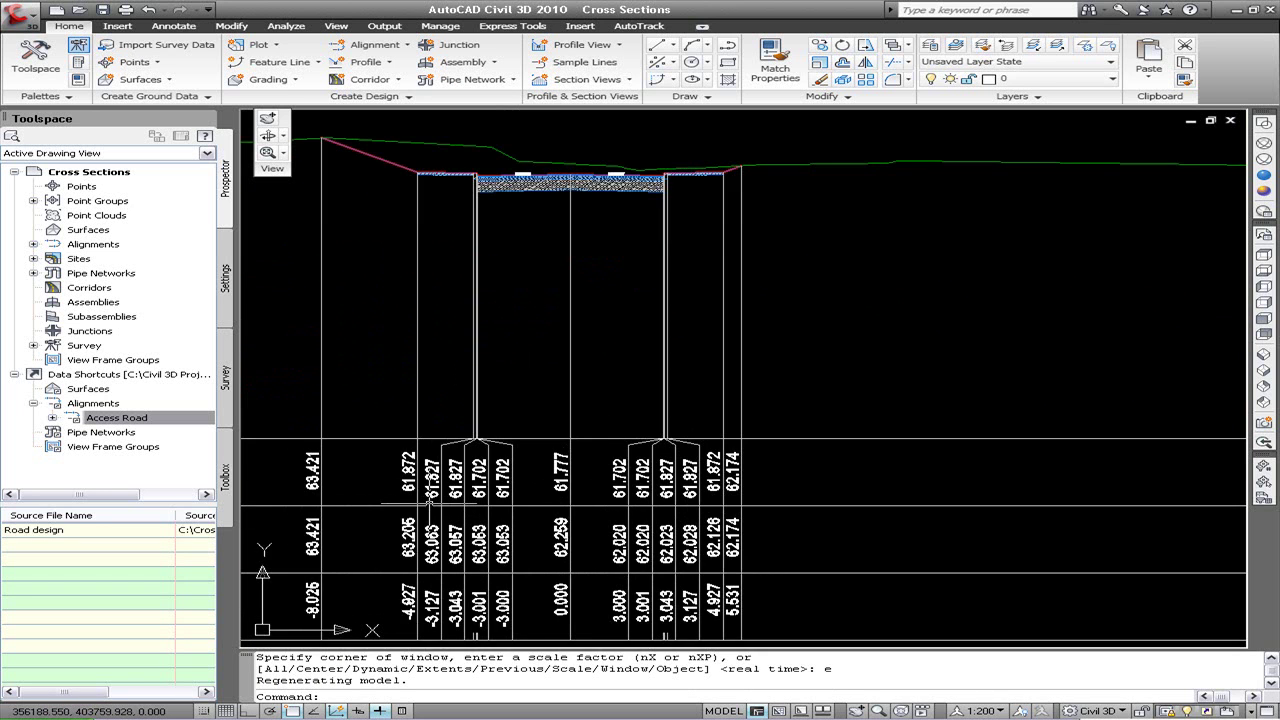
pyautogui.moveTo(430, 503); pyautogui.dragTo(770, 525, button='middle')
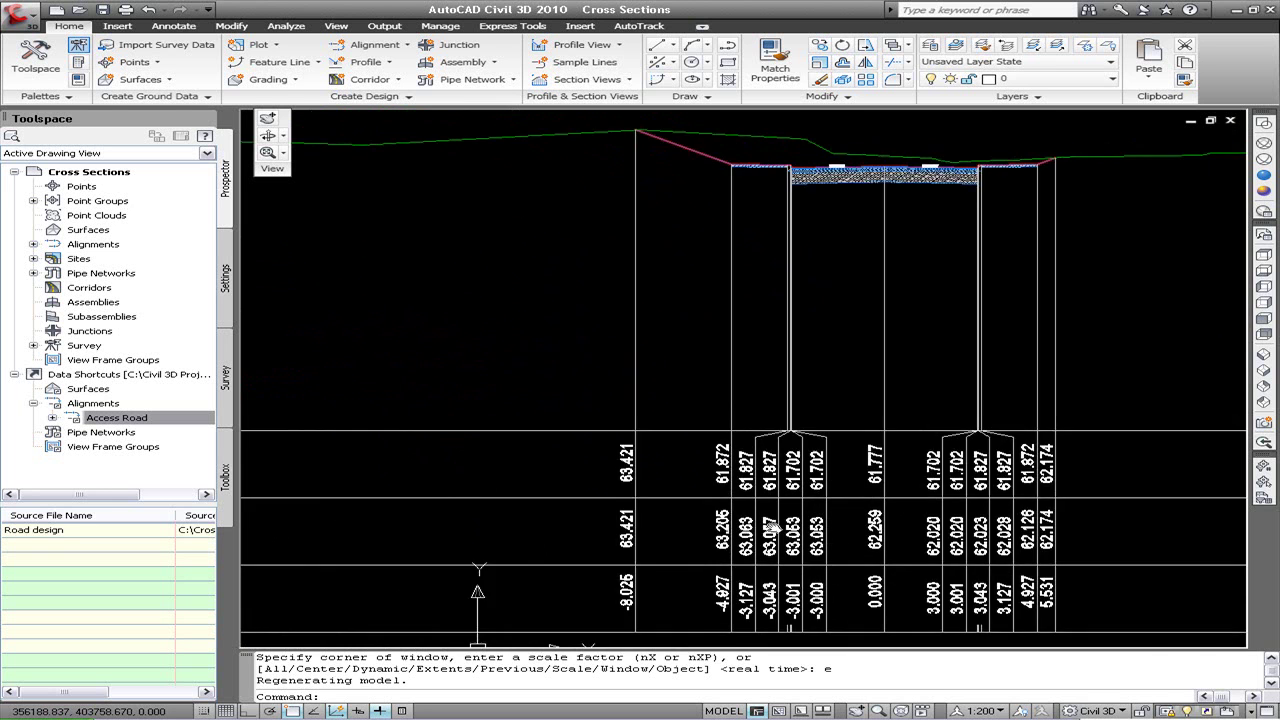
pyautogui.scroll(-3, 773, 527)
pyautogui.scroll(2, 527, 505)
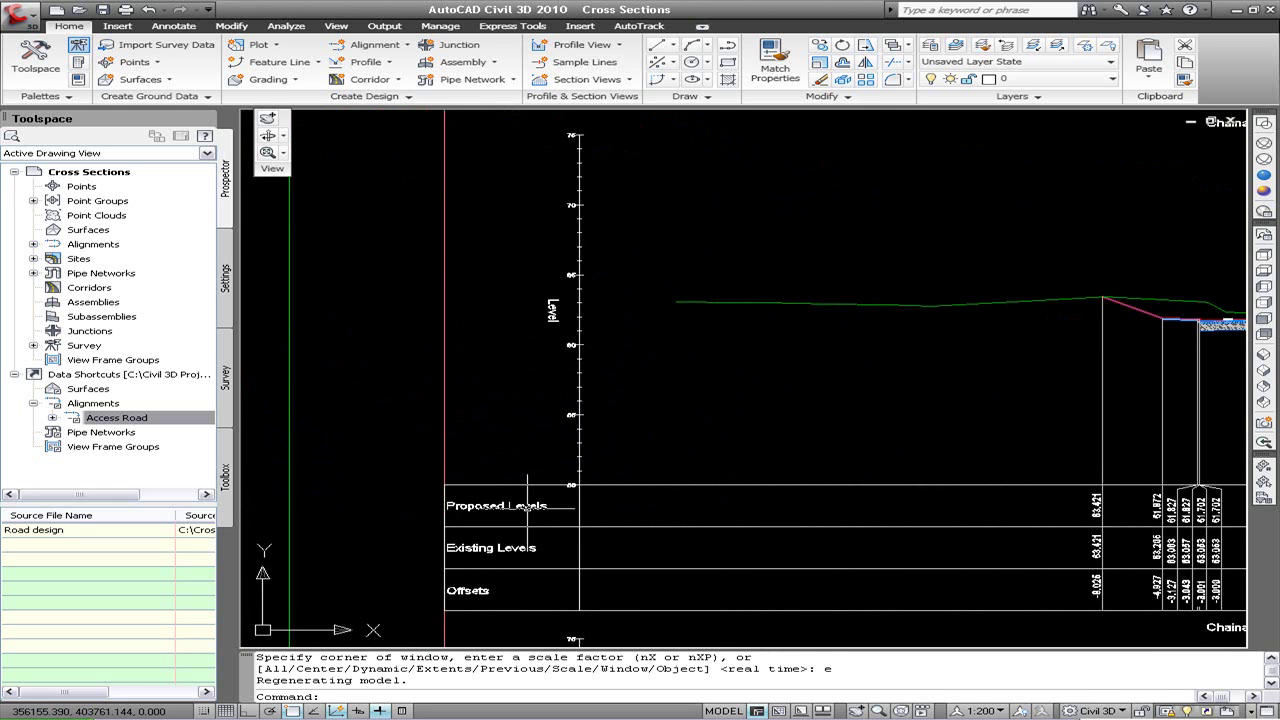
pyautogui.moveTo(1004, 552); pyautogui.dragTo(686, 525, button='middle')
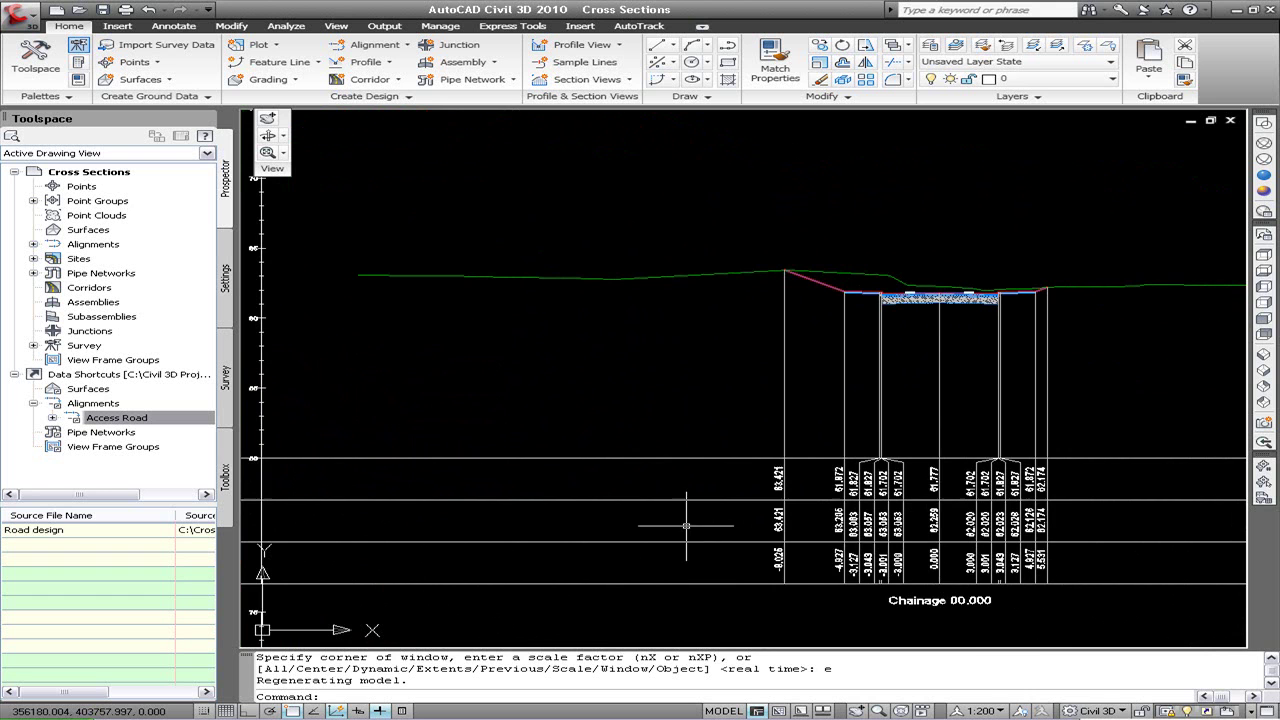
pyautogui.scroll(3, 860, 515)
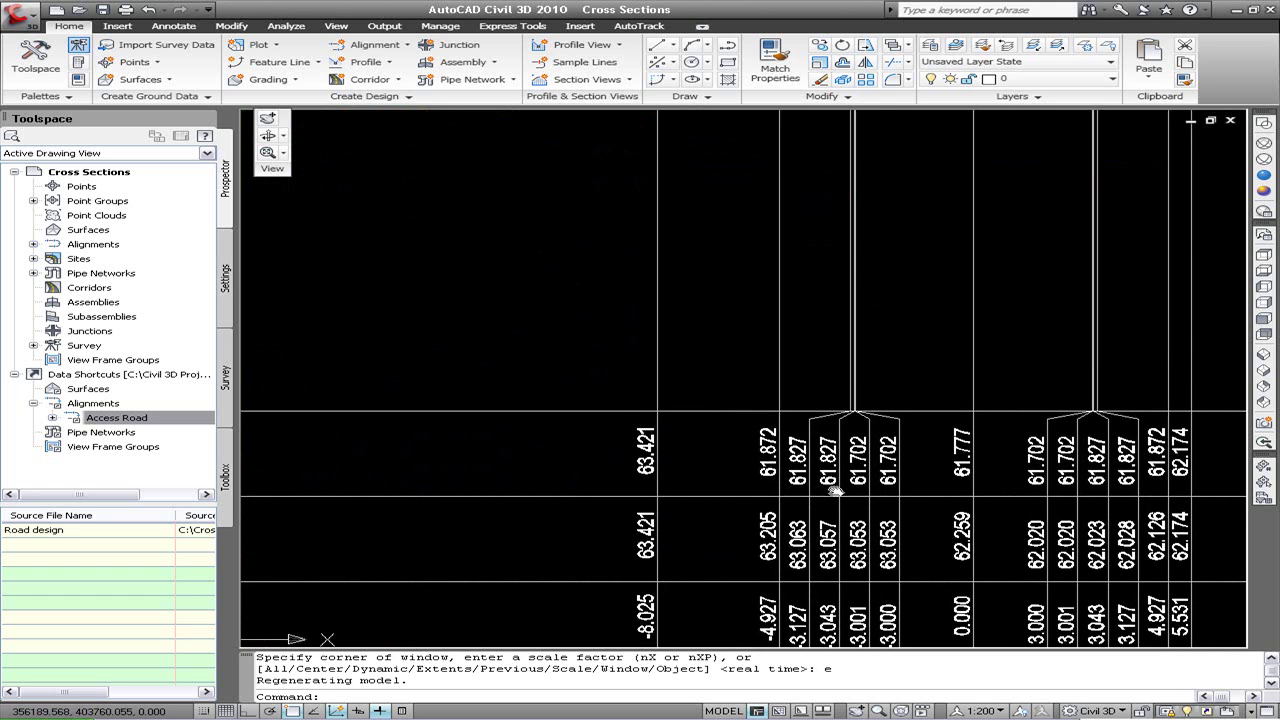
pyautogui.scroll(-5, 834, 490)
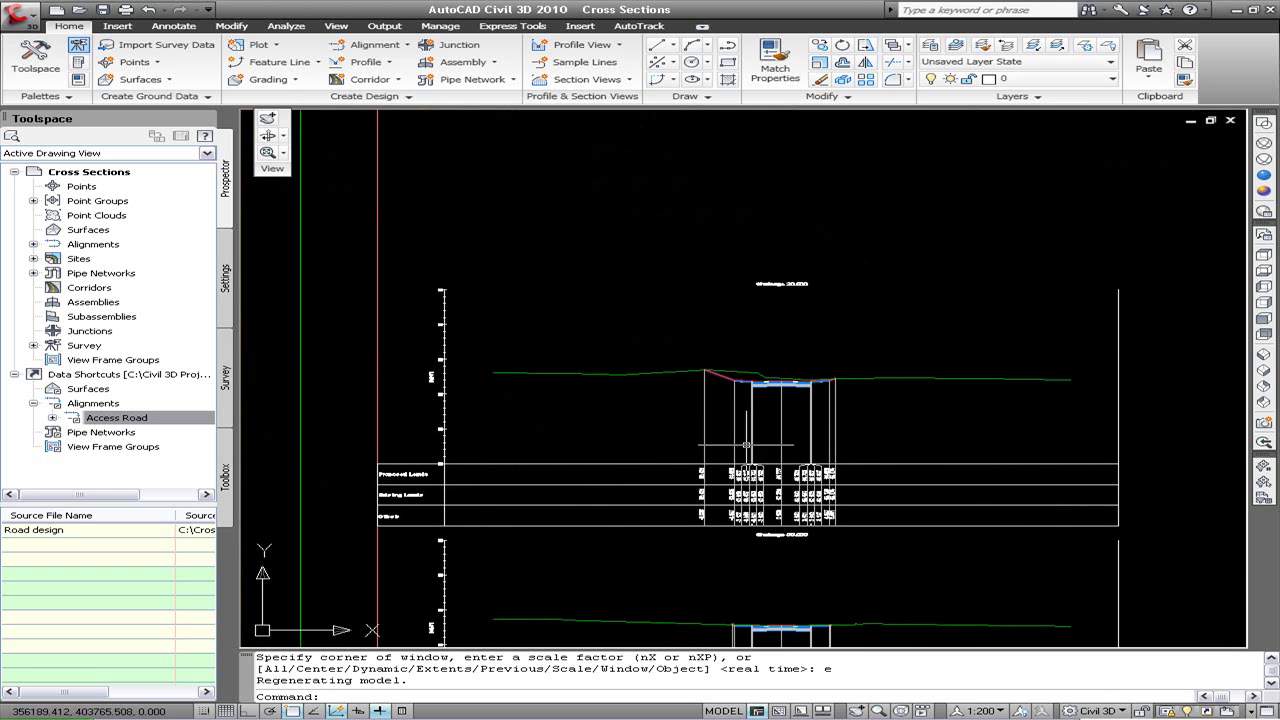
# Open the sample lines list in the properties of the Access Road alignment's sample line group SLG-1.
pyautogui.click(33, 244)
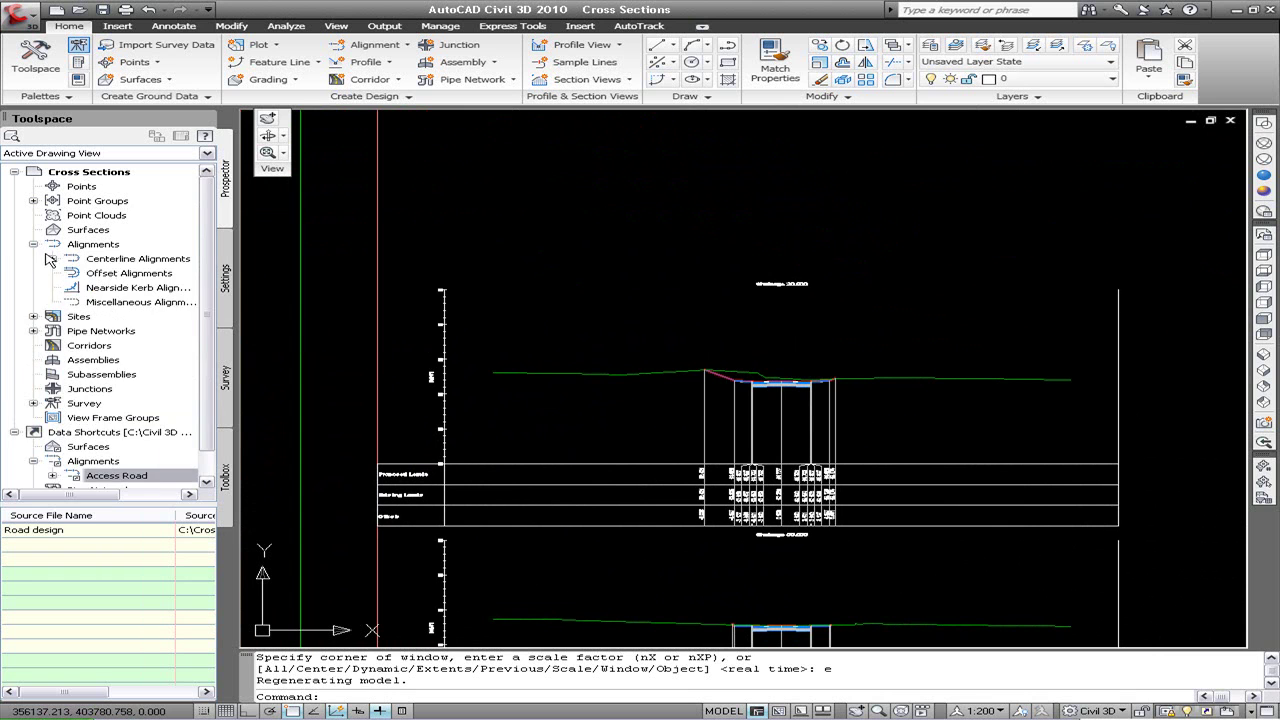
pyautogui.click(52, 258)
pyautogui.click(71, 273)
pyautogui.click(90, 316)
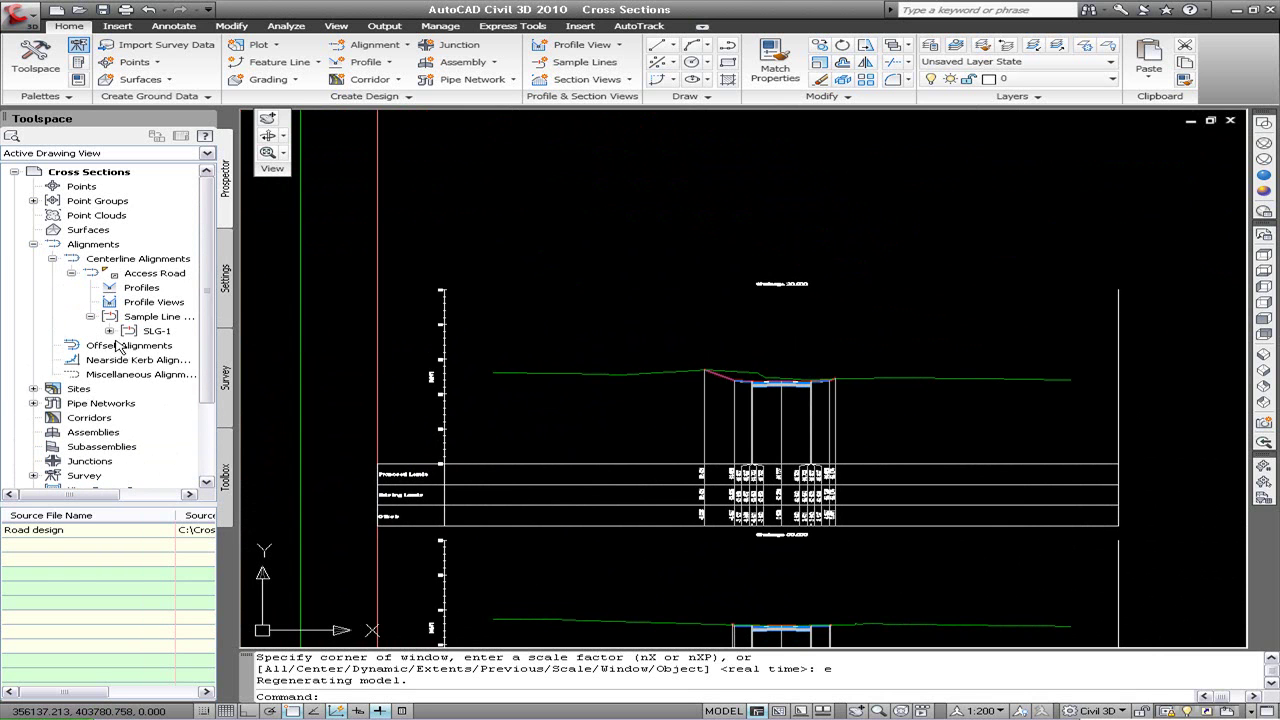
pyautogui.rightClick(135, 334)
pyautogui.click(200, 342)
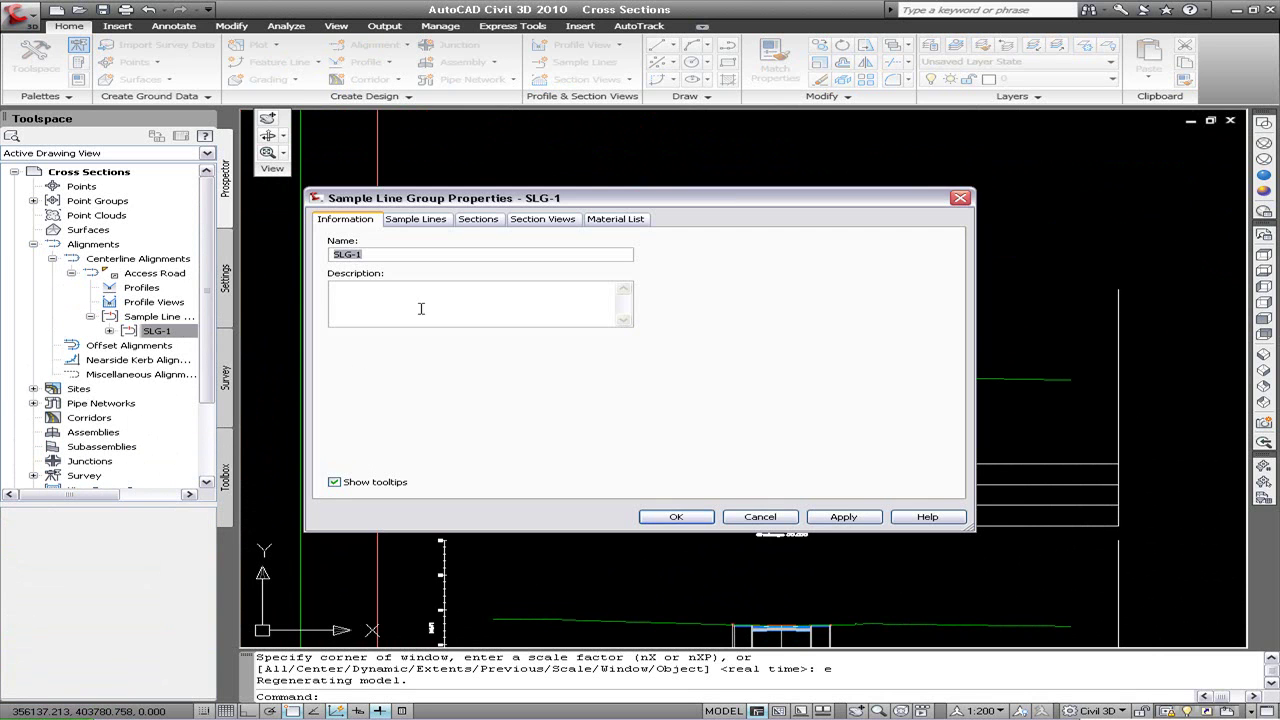
pyautogui.click(415, 219)
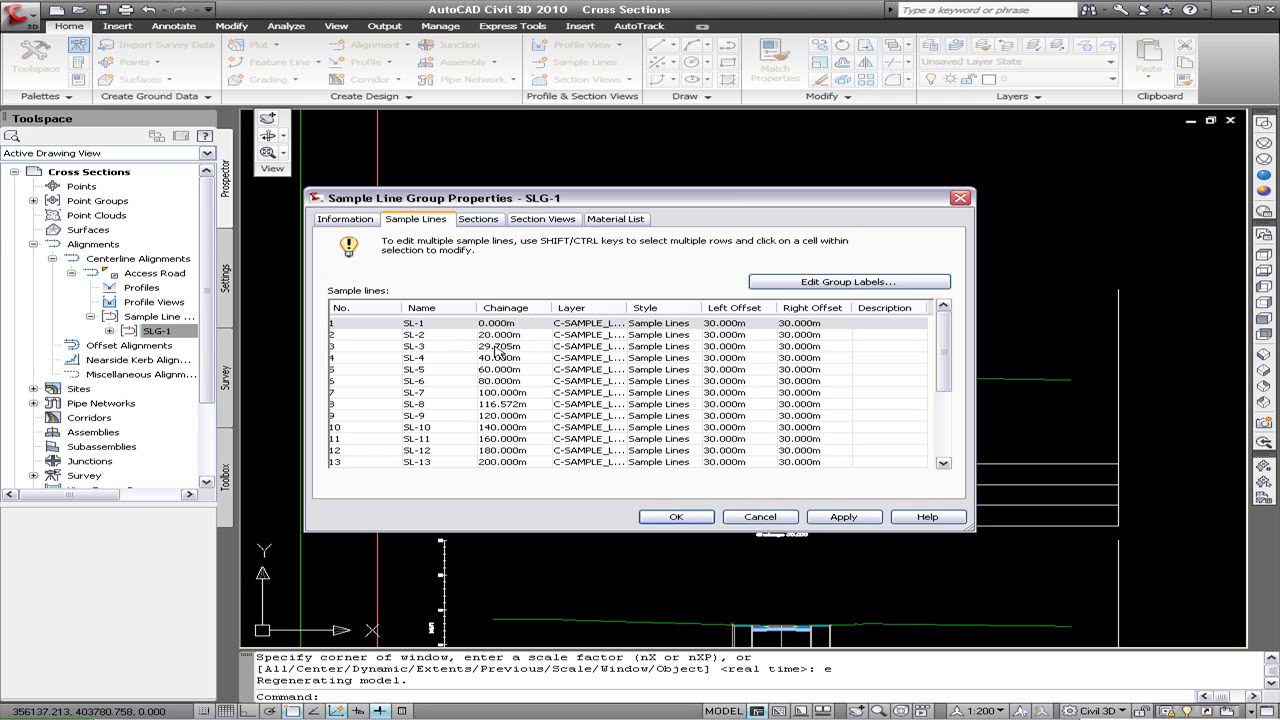
# Set the left and right offsets of all sample lines in the group to 15 m and apply the change.
pyautogui.moveTo(944, 345); pyautogui.dragTo(935, 452)
pyautogui.keyDown('shift'); pyautogui.click(370, 468); pyautogui.keyUp('shift')
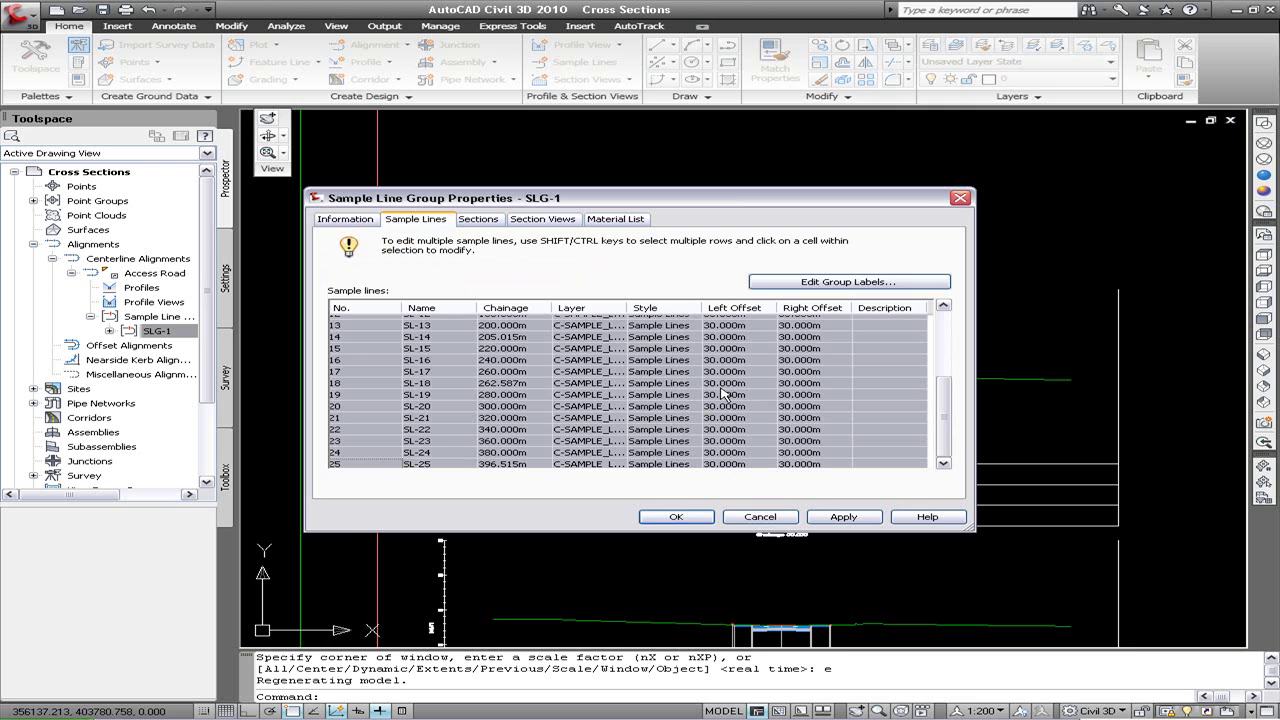
pyautogui.moveTo(938, 383); pyautogui.dragTo(940, 320)
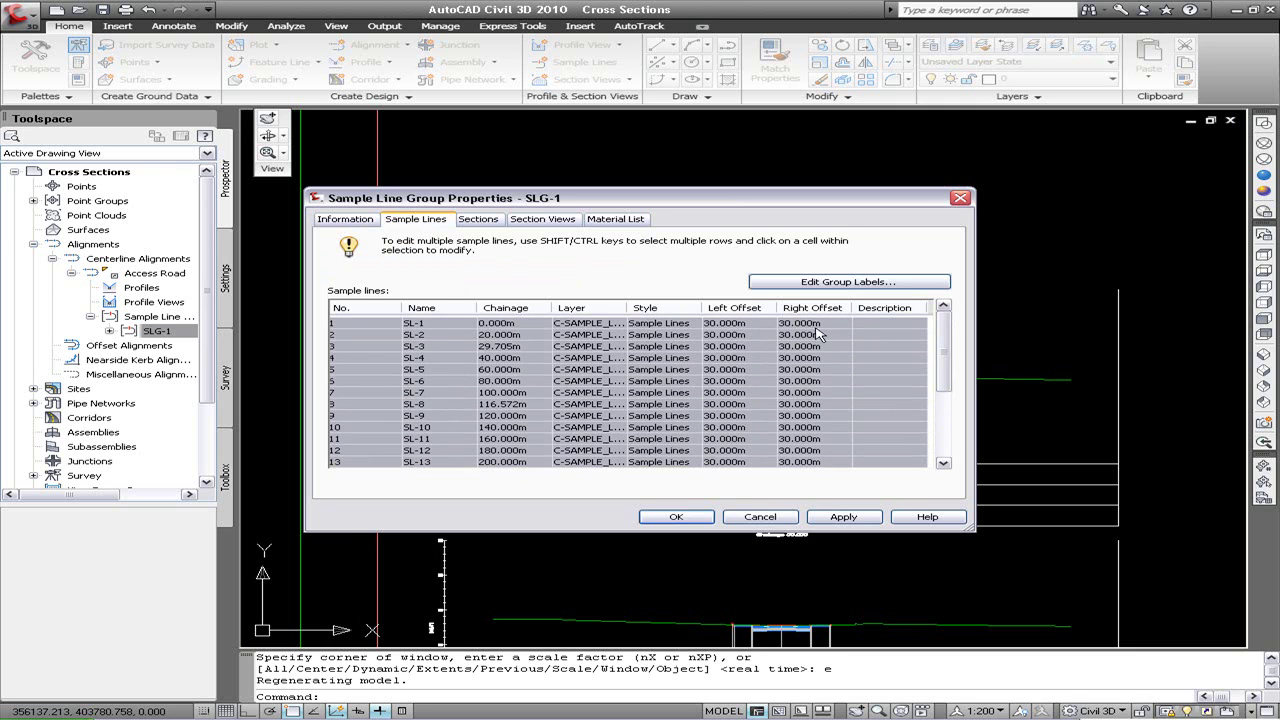
pyautogui.click(742, 323)
pyautogui.write('15')
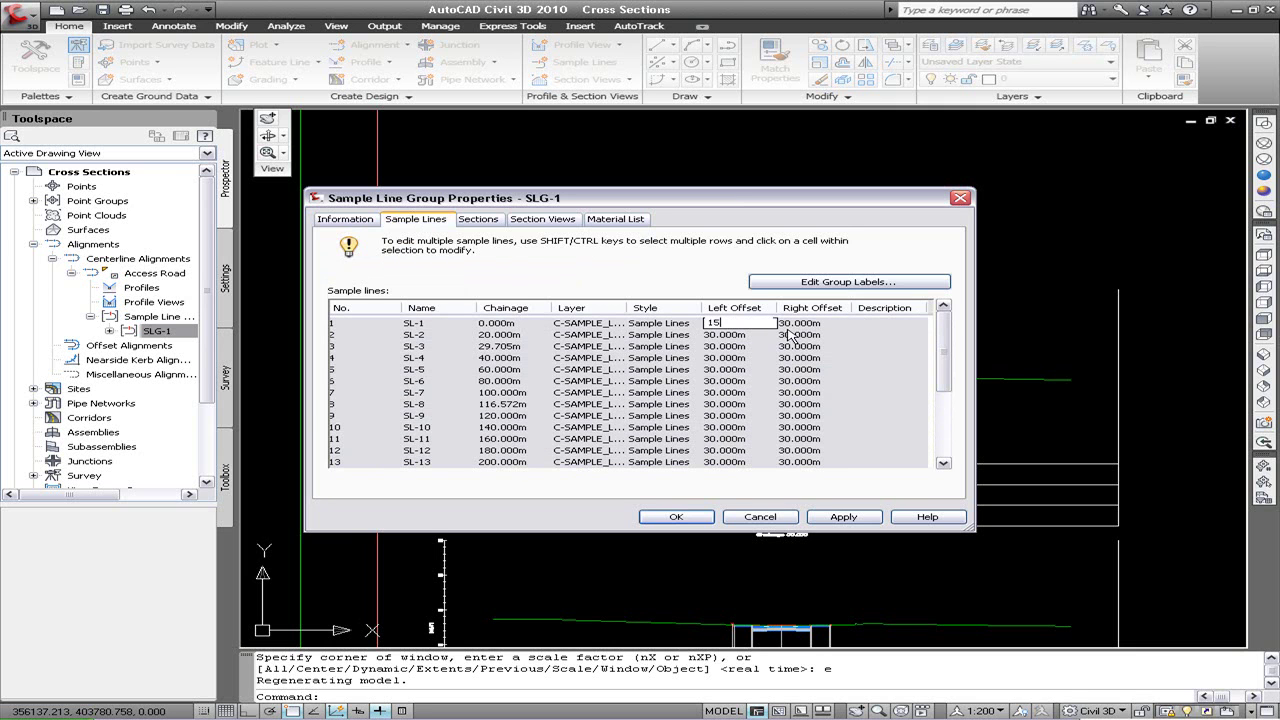
pyautogui.click(814, 323)
pyautogui.write('15')
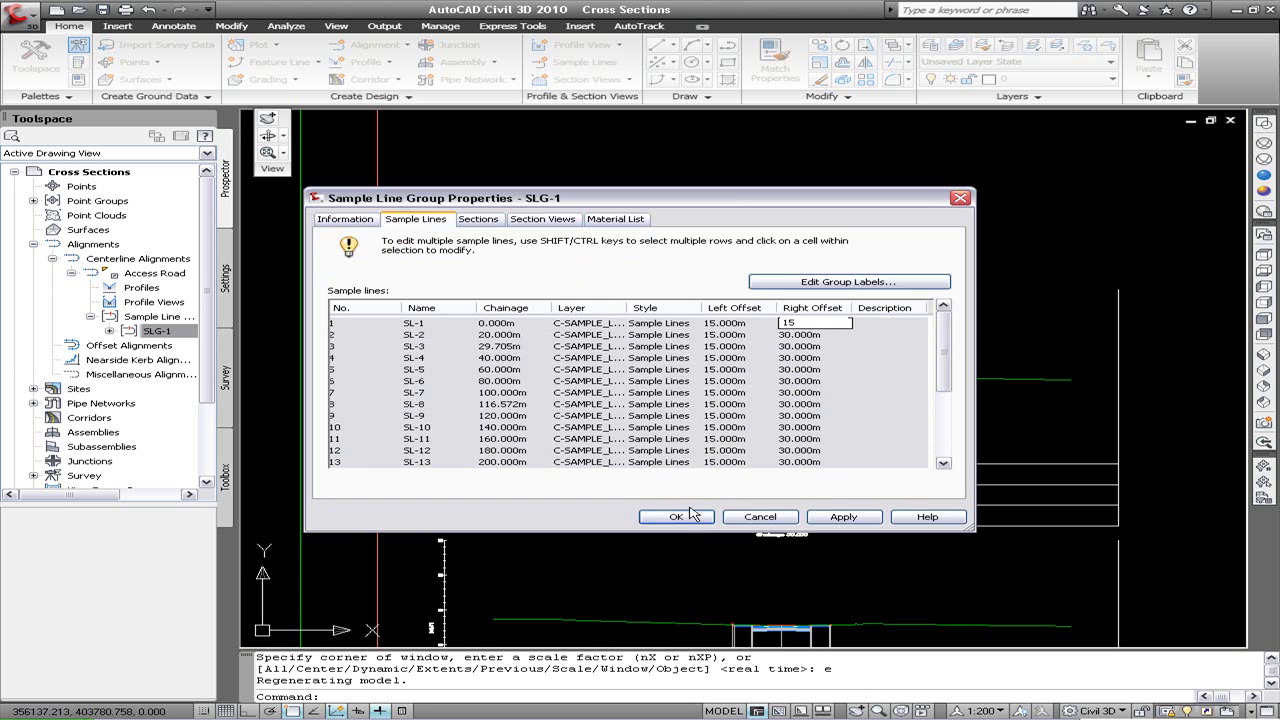
pyautogui.click(688, 516)
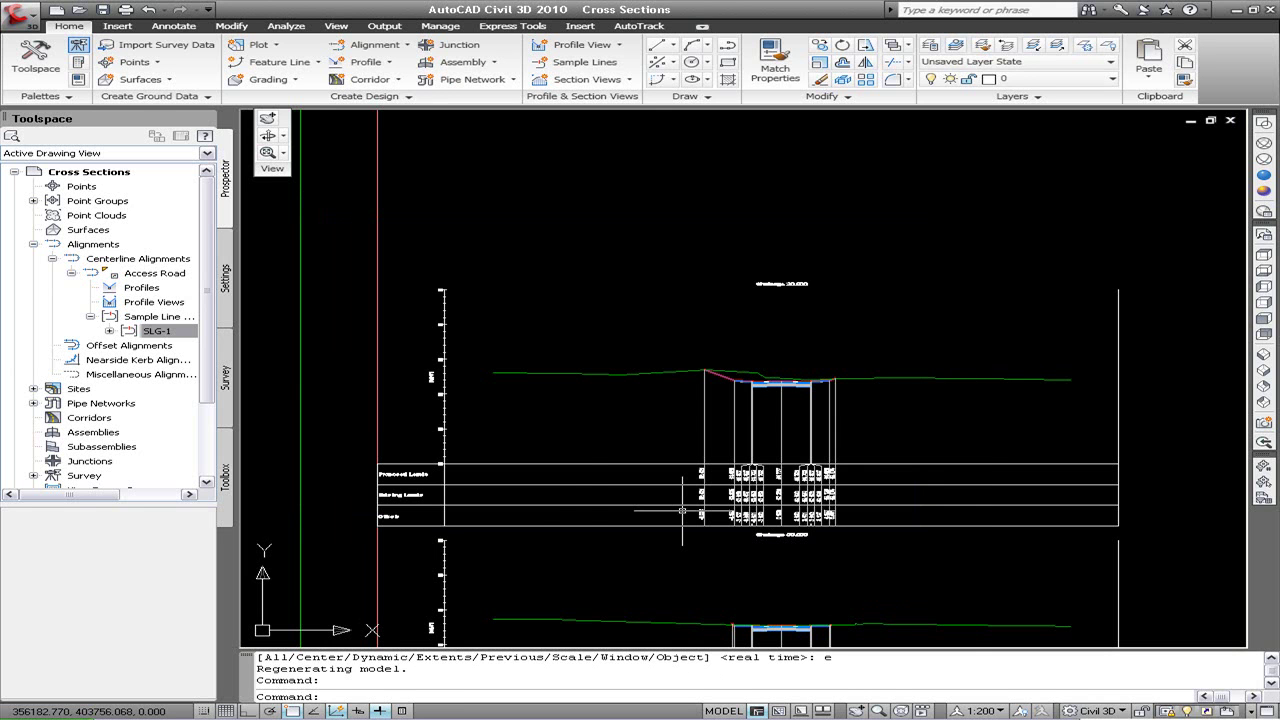
# Open the X Section section view style for editing from the section views of sample line group SLG-1.
pyautogui.scroll(-3, 682, 510)
pyautogui.moveTo(678, 432); pyautogui.dragTo(626, 367, button='middle')
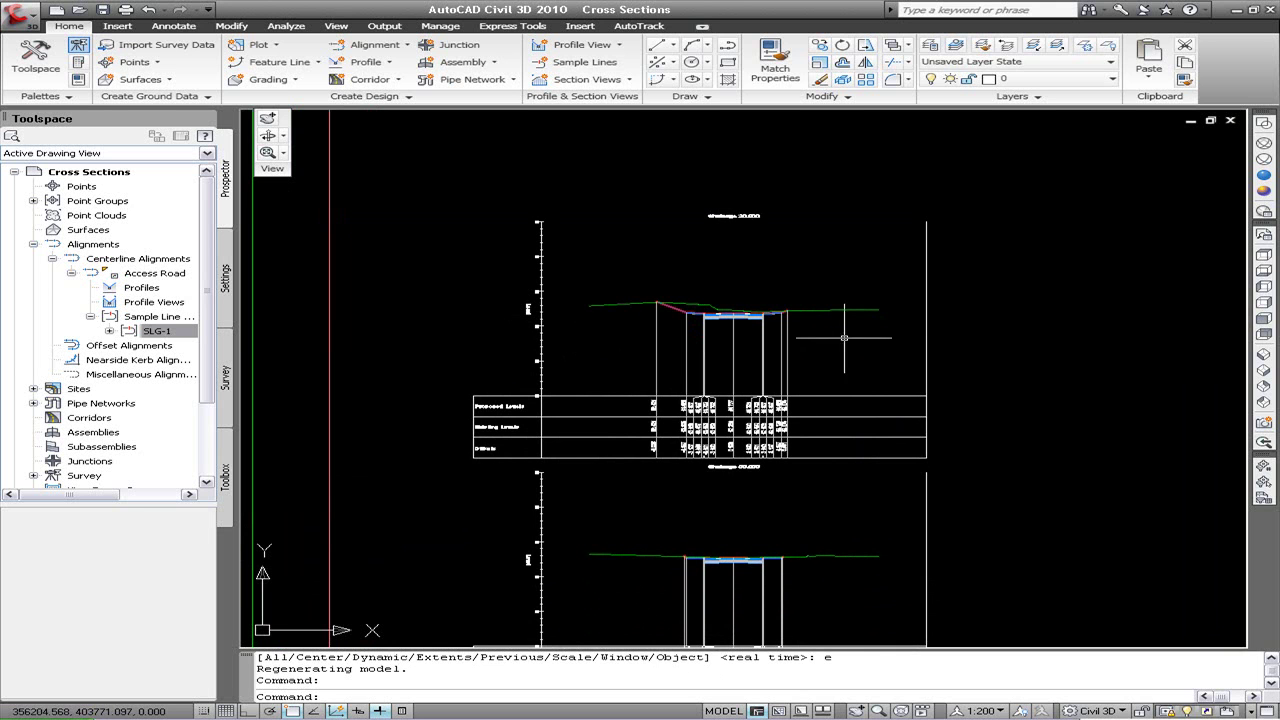
pyautogui.rightClick(190, 335)
pyautogui.click(236, 341)
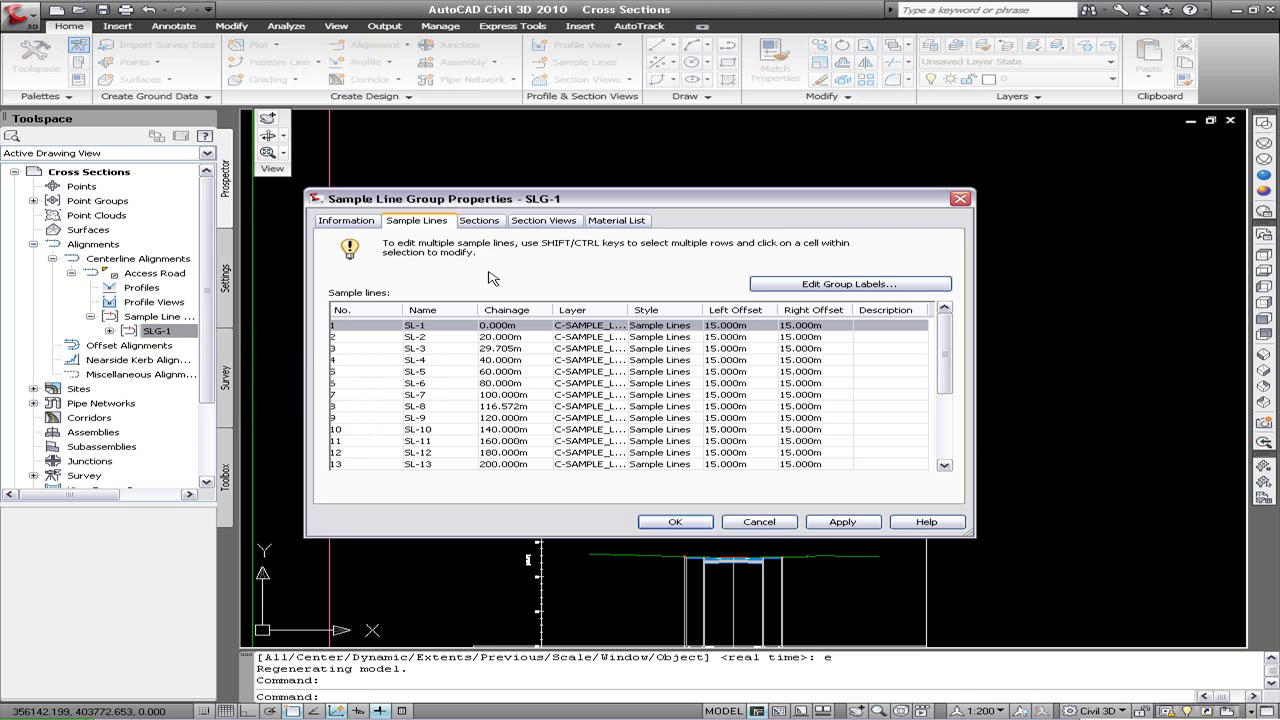
pyautogui.click(484, 222)
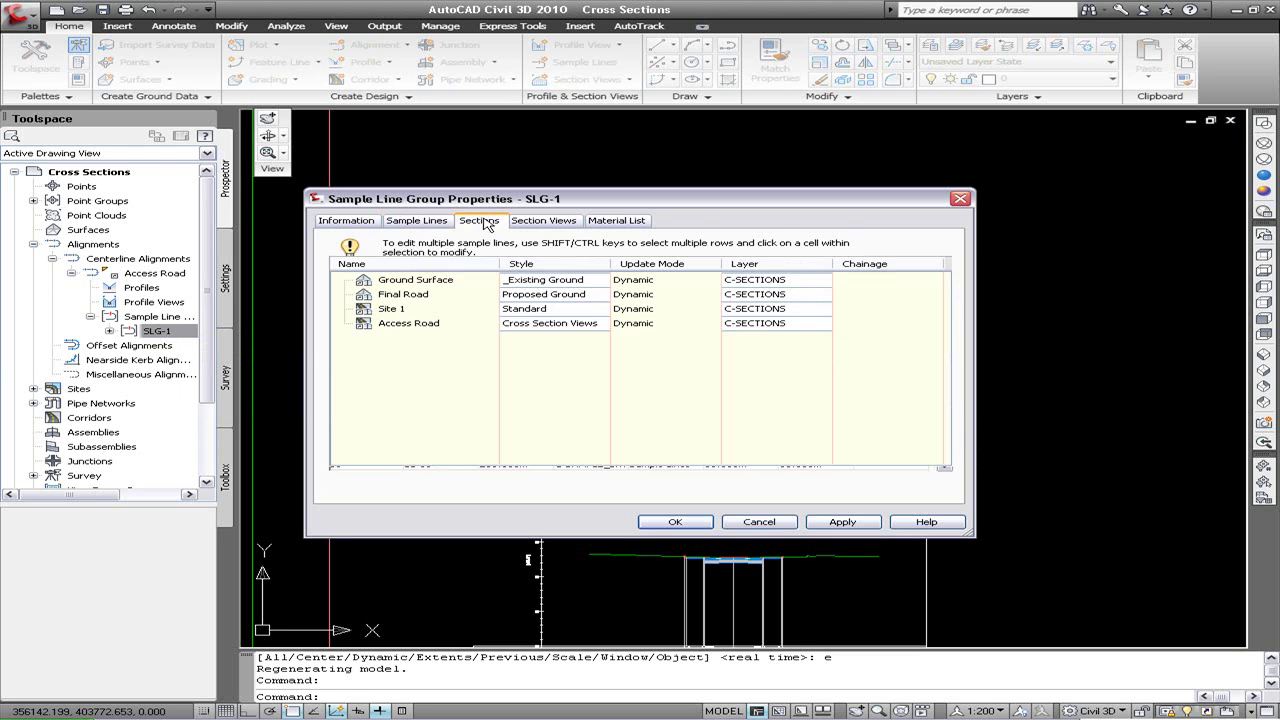
pyautogui.click(520, 222)
pyautogui.click(540, 271)
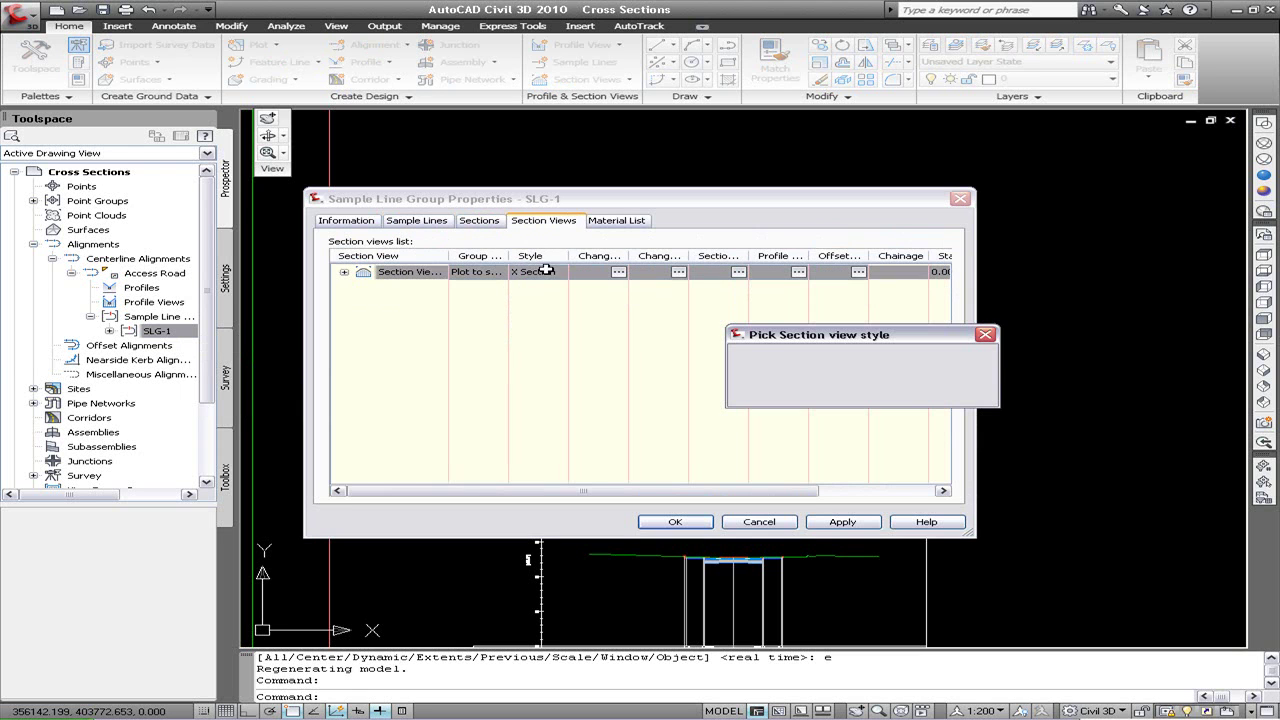
pyautogui.click(927, 364)
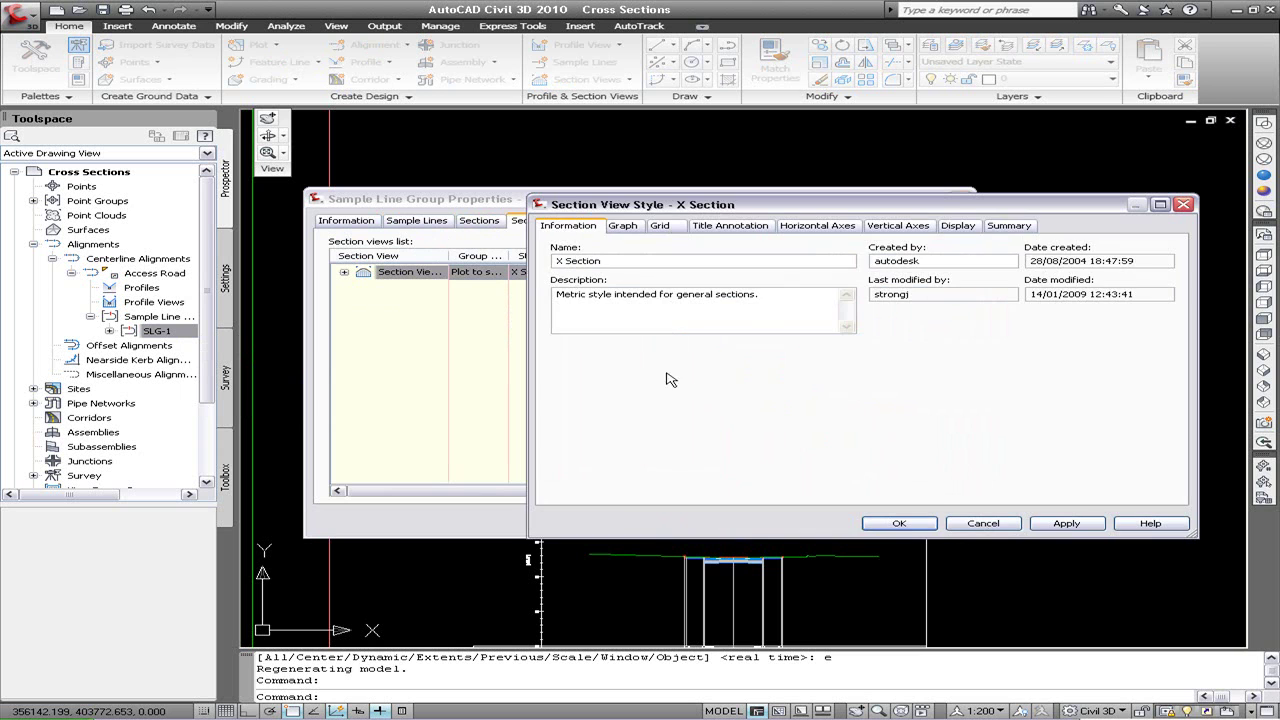
pyautogui.click(625, 228)
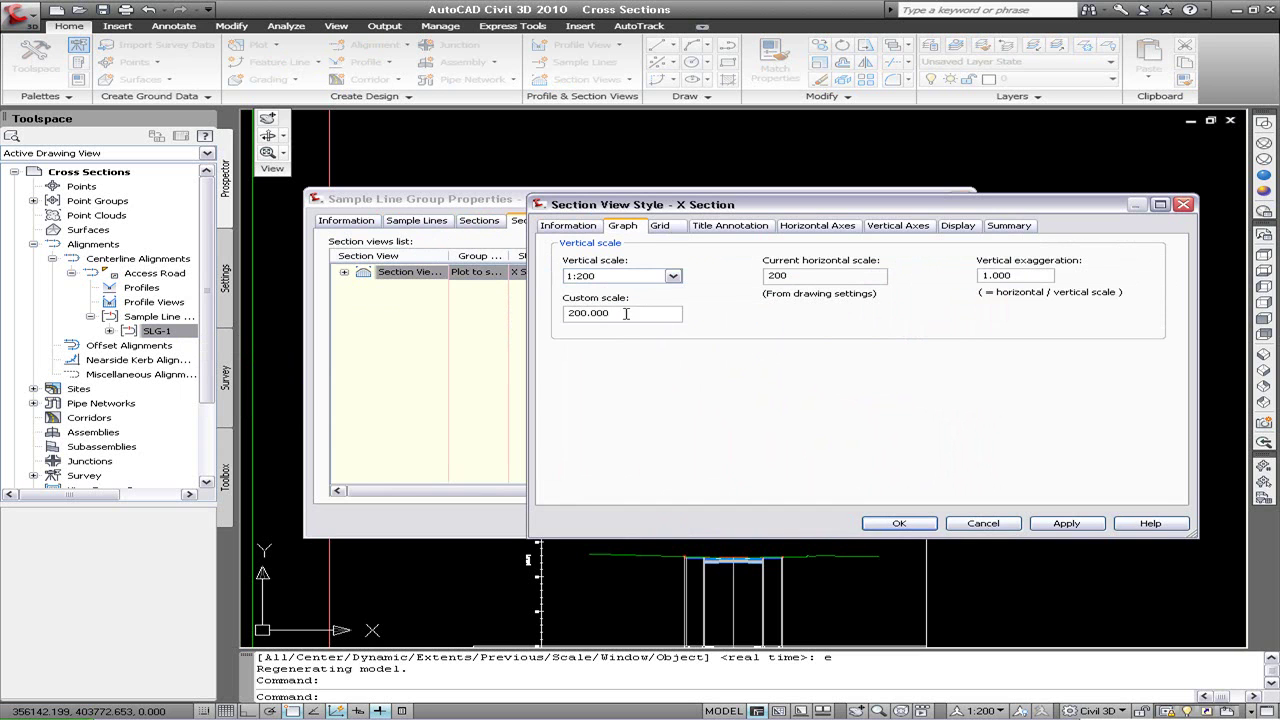
# Set the X Section style's grid padding to 0 at the left and right and 1 above maximum level and below datum.
pyautogui.click(662, 229)
pyautogui.moveTo(636, 436); pyautogui.dragTo(590, 440)
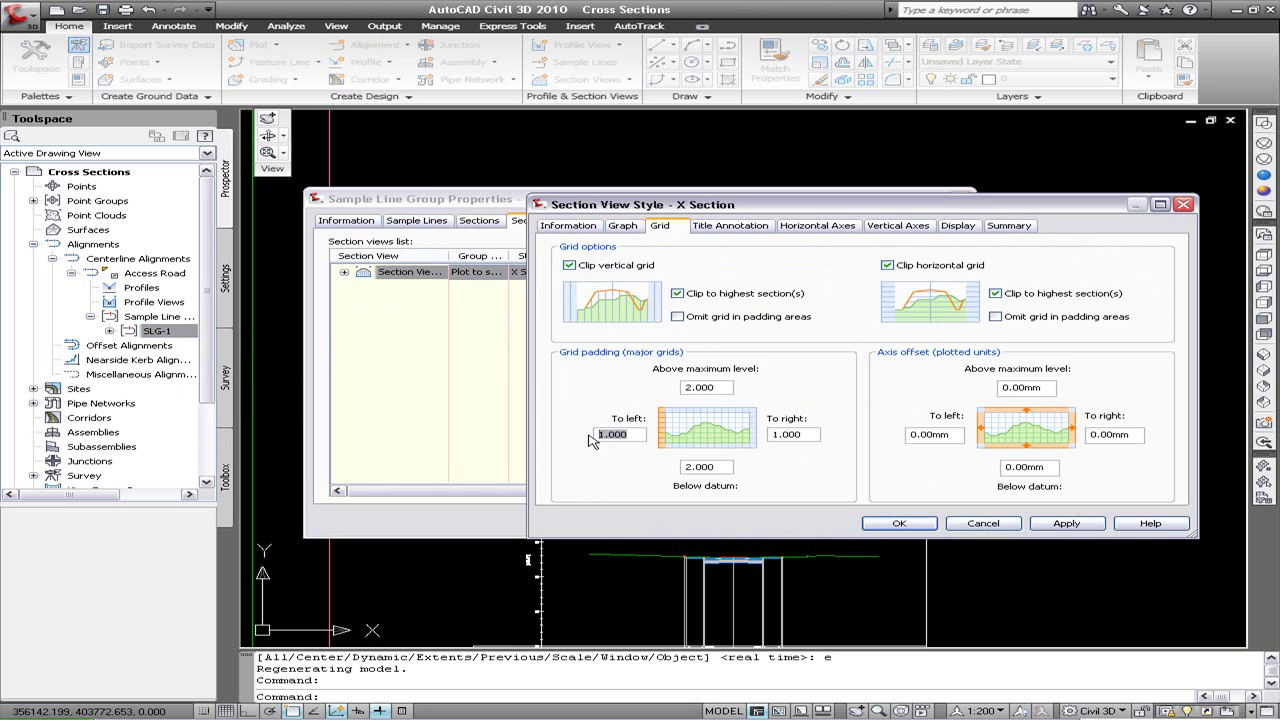
pyautogui.write('0')
pyautogui.moveTo(811, 435); pyautogui.dragTo(756, 437)
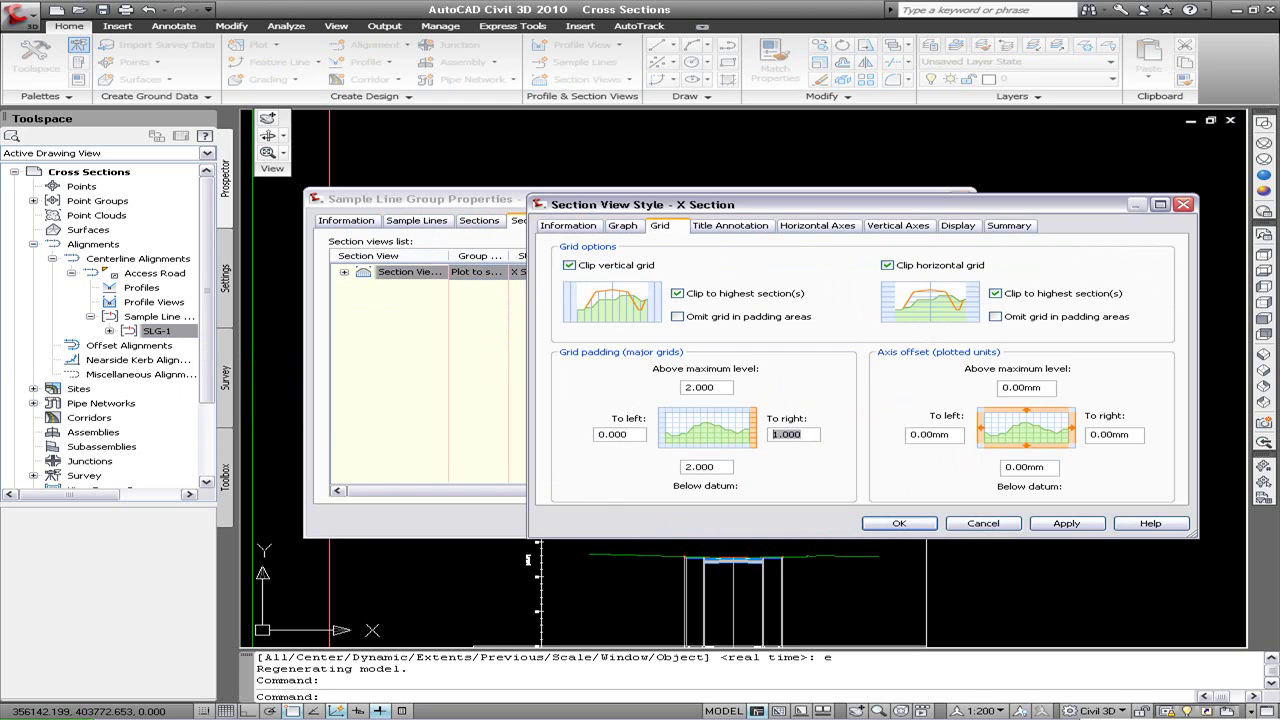
pyautogui.write('0')
pyautogui.moveTo(720, 388); pyautogui.dragTo(672, 393)
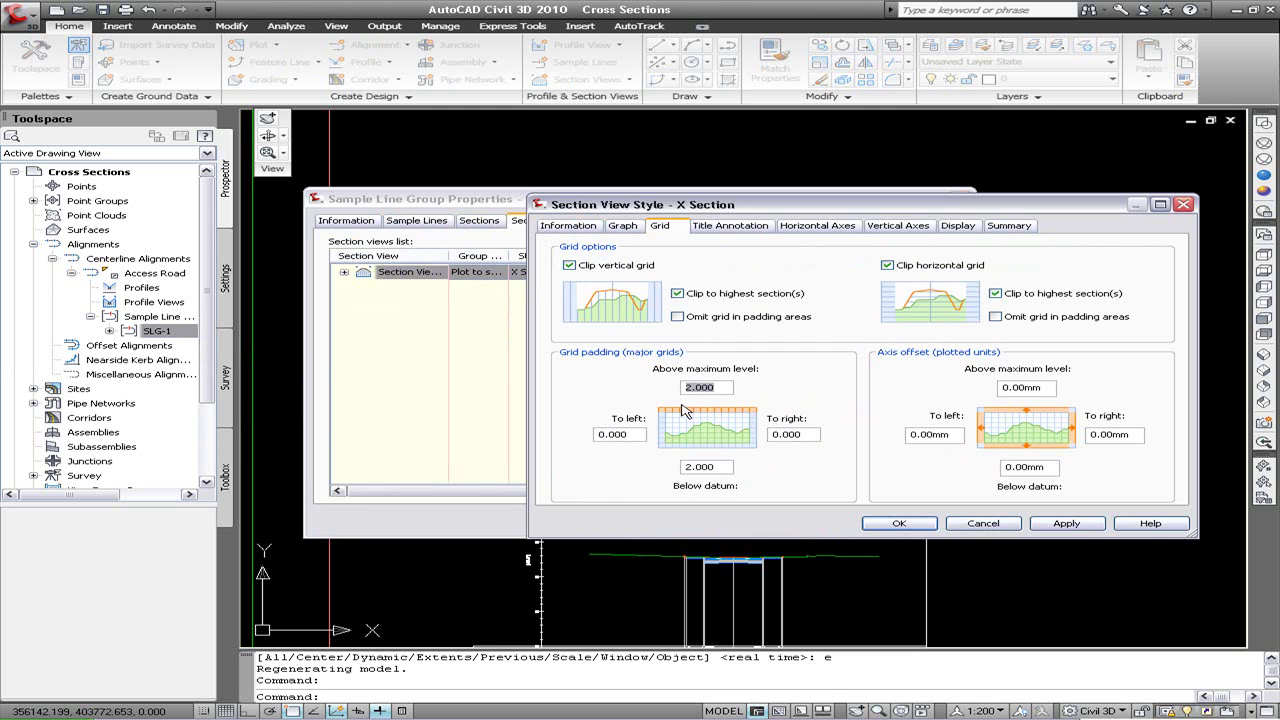
pyautogui.write('1')
pyautogui.moveTo(718, 464); pyautogui.dragTo(680, 470)
pyautogui.write('1')
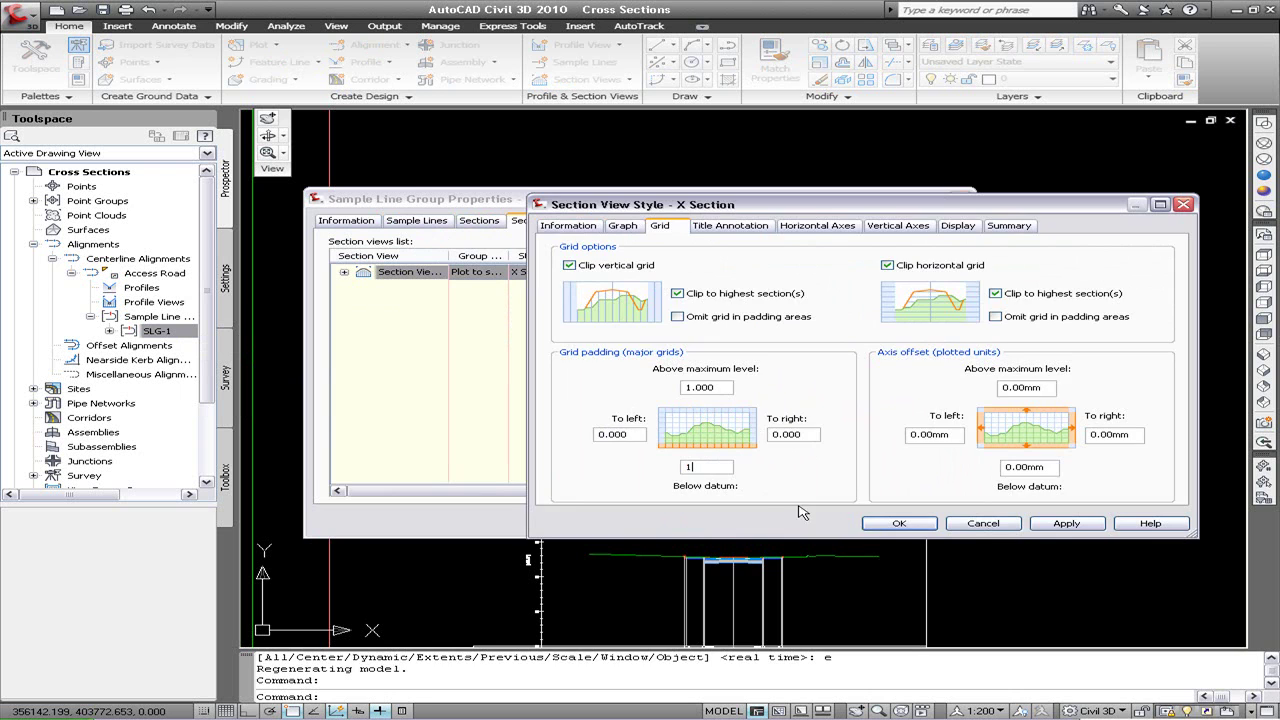
pyautogui.click(892, 527)
pyautogui.click(780, 392)
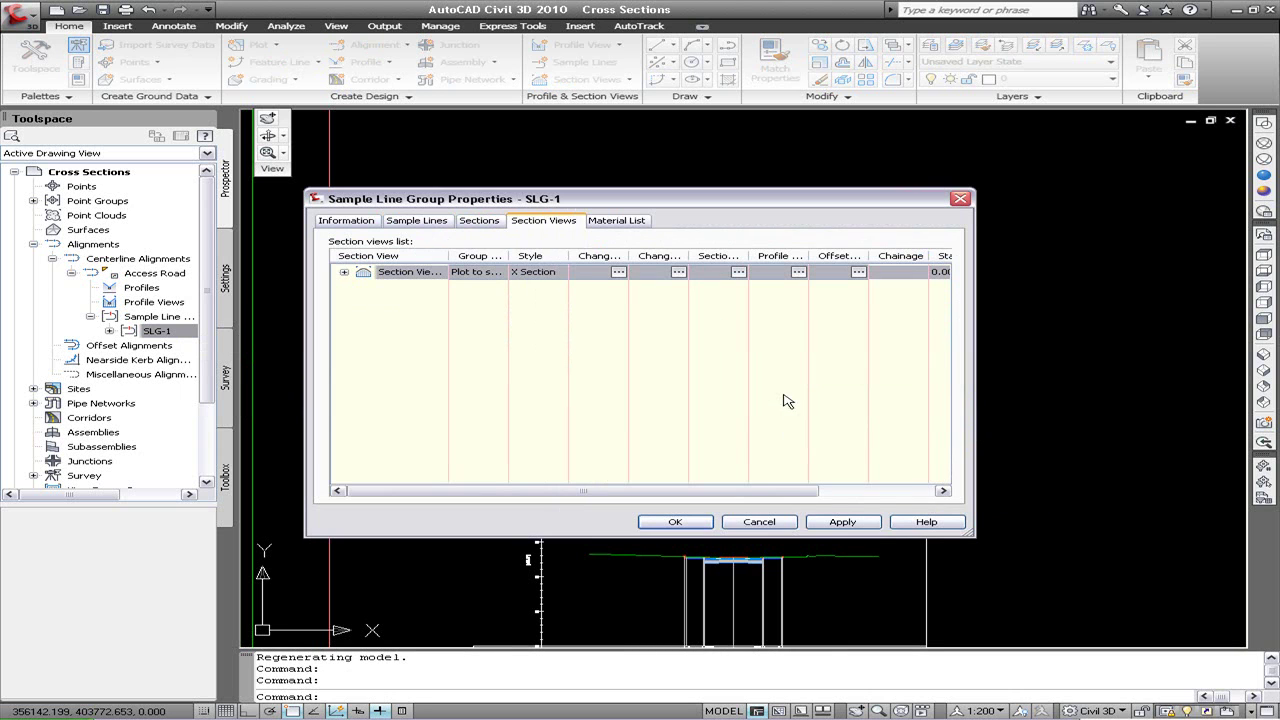
# Keep Plot to sheet viewport as the section views' group plot style and accept the sample line group properties.
pyautogui.click(491, 272)
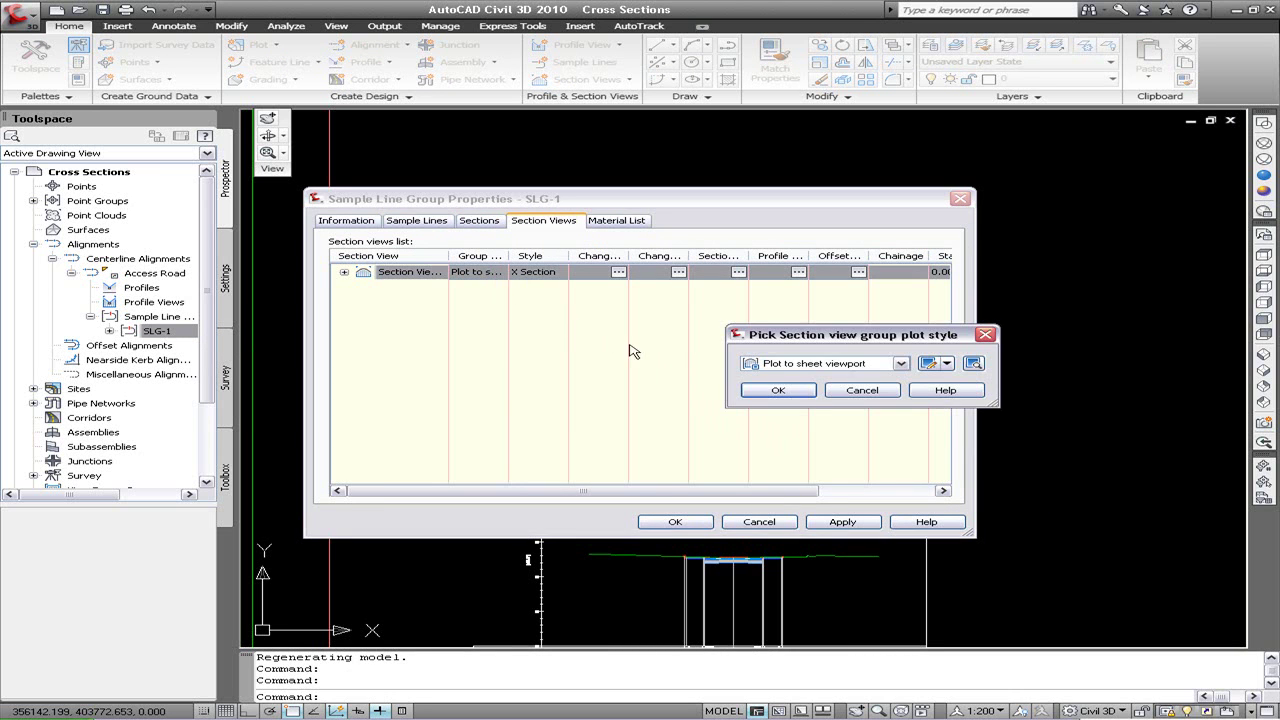
pyautogui.click(780, 391)
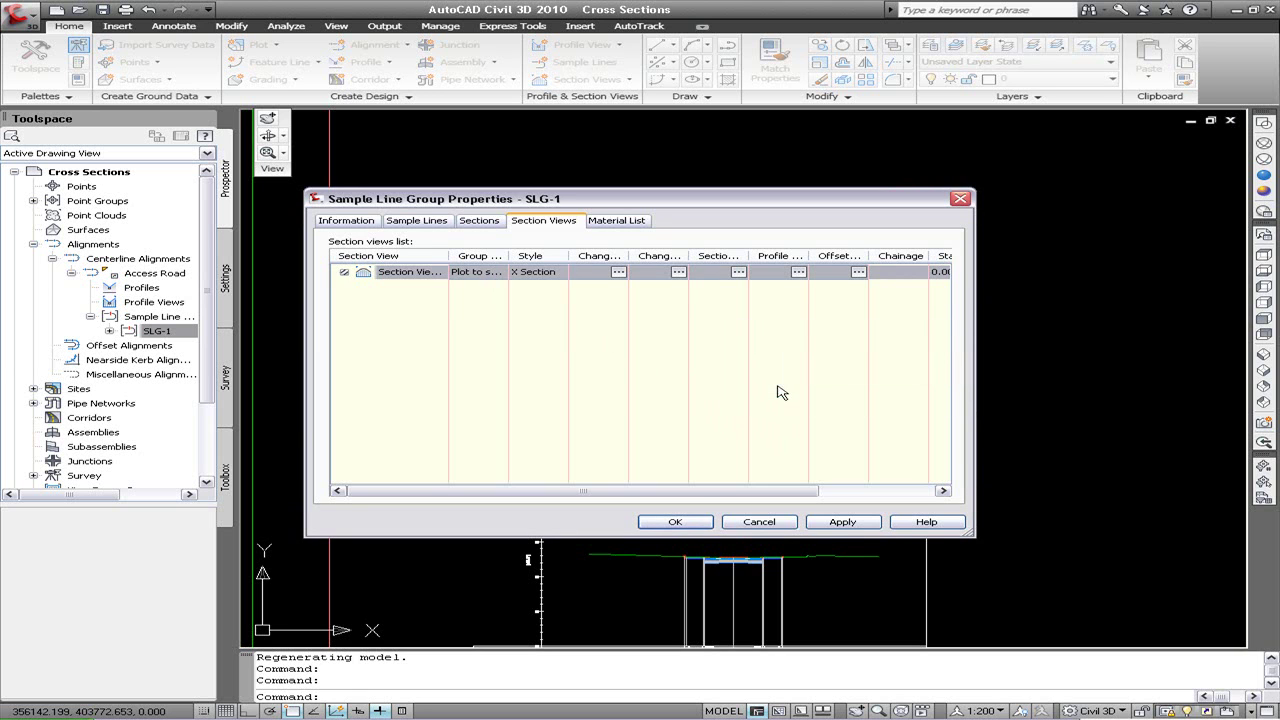
pyautogui.click(706, 524)
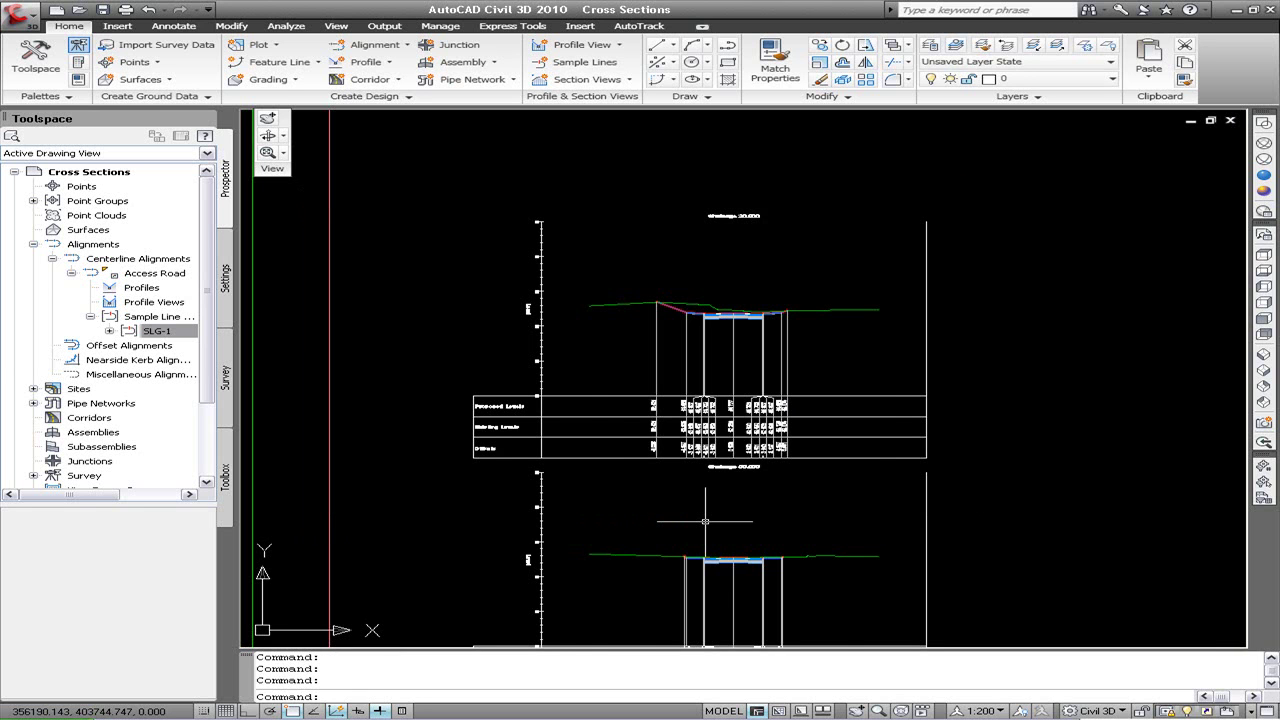
# Open the Plot to sheet viewport group plot style for editing from the section views of sample line group SLG-1.
pyautogui.scroll(-6, 705, 520)
pyautogui.moveTo(795, 507); pyautogui.dragTo(523, 457, button='middle')
pyautogui.moveTo(795, 484); pyautogui.dragTo(495, 463, button='middle')
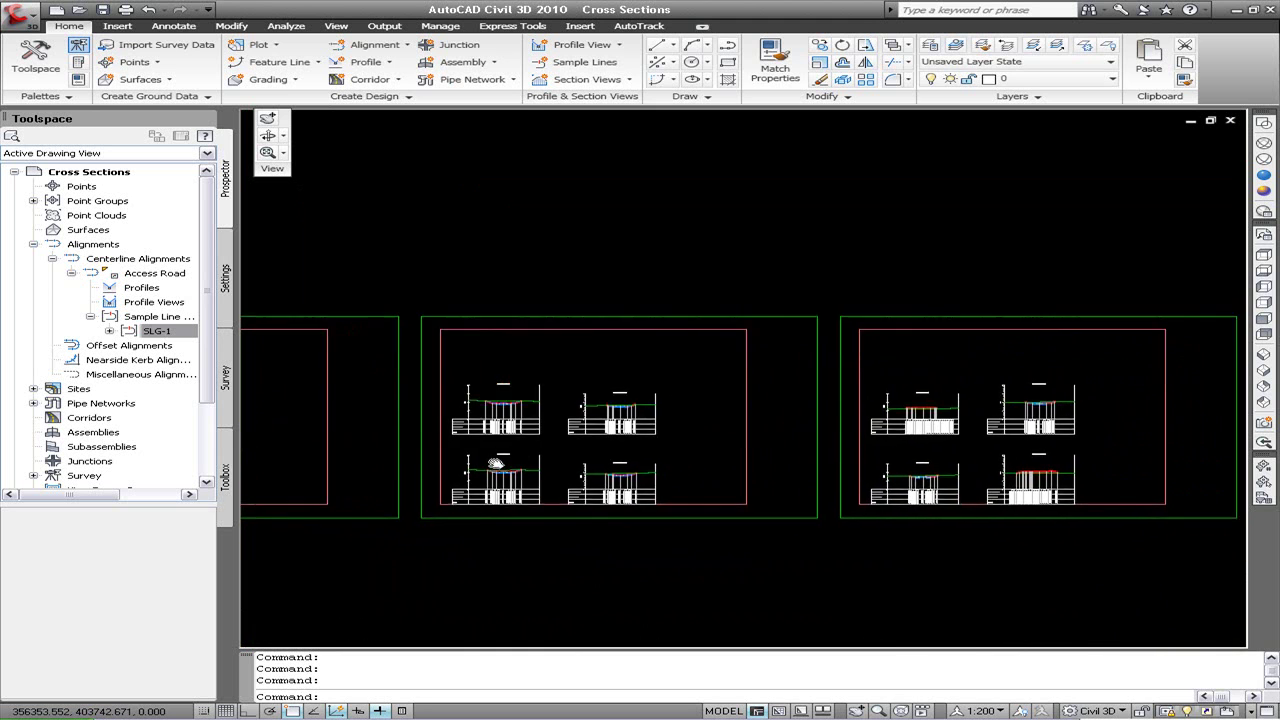
pyautogui.scroll(-1, 495, 463)
pyautogui.scroll(3, 629, 460)
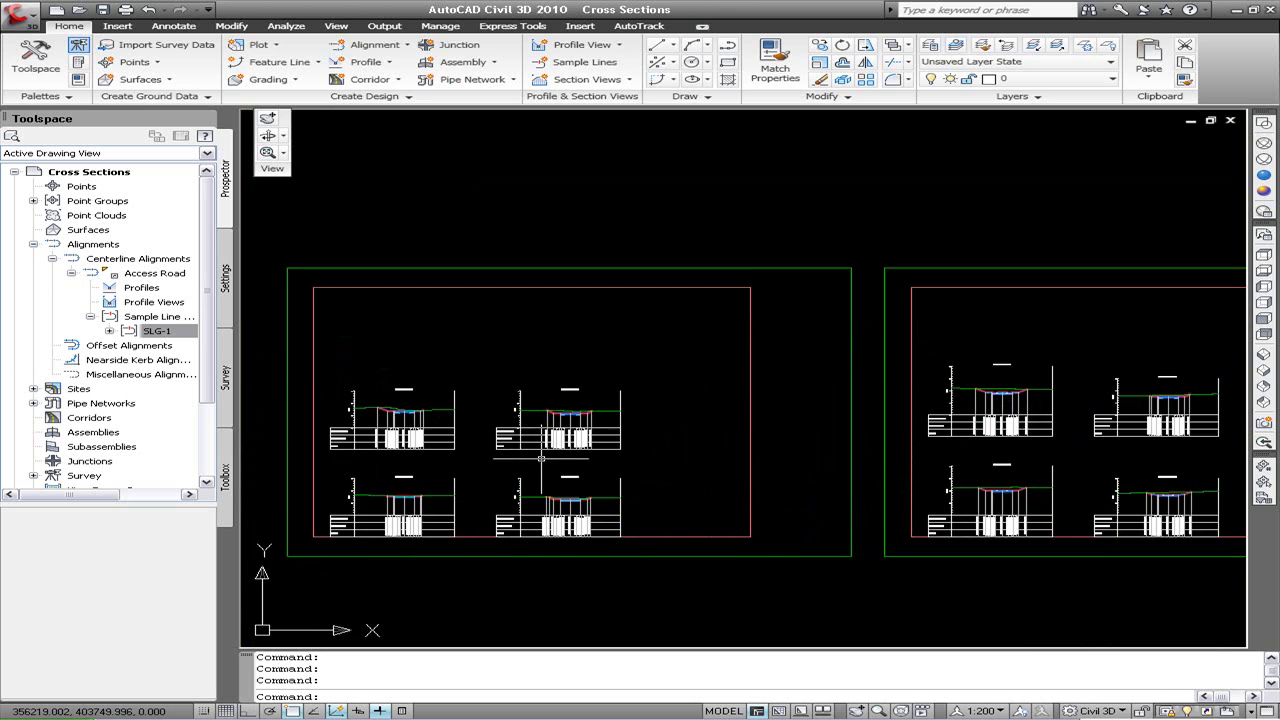
pyautogui.scroll(3, 541, 458)
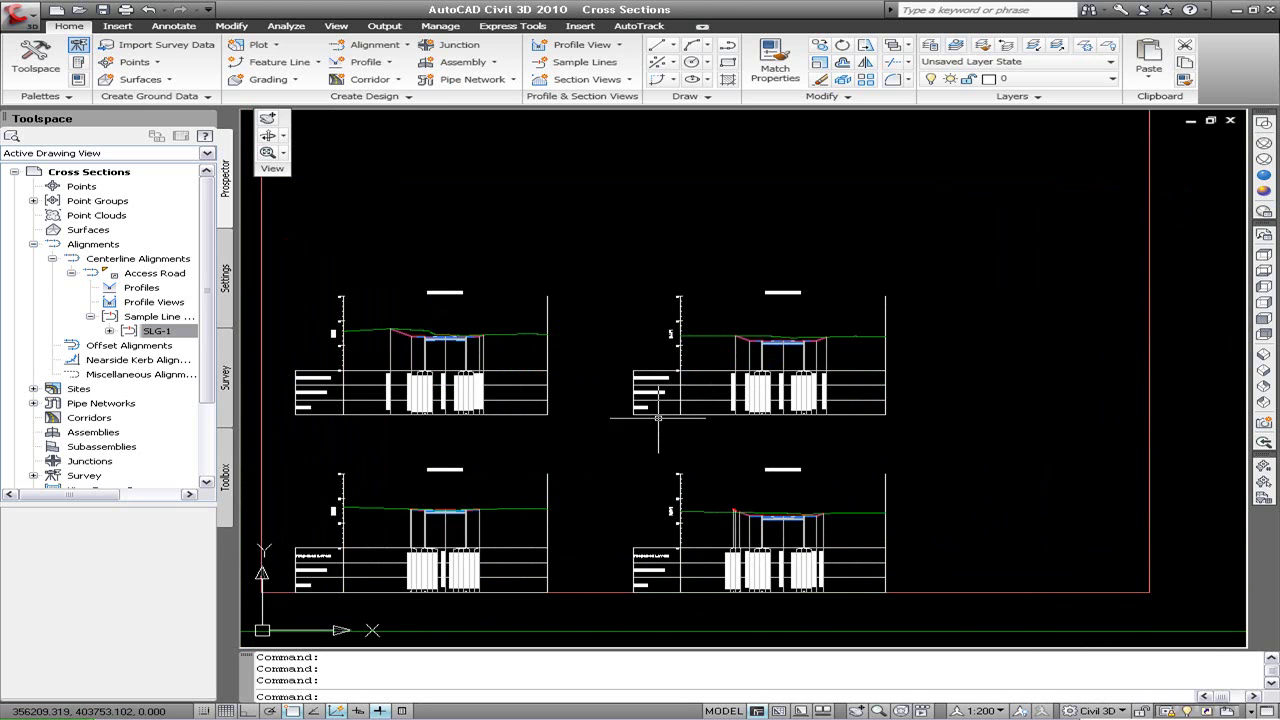
pyautogui.doubleClick(155, 329)
pyautogui.rightClick(167, 333)
pyautogui.click(210, 337)
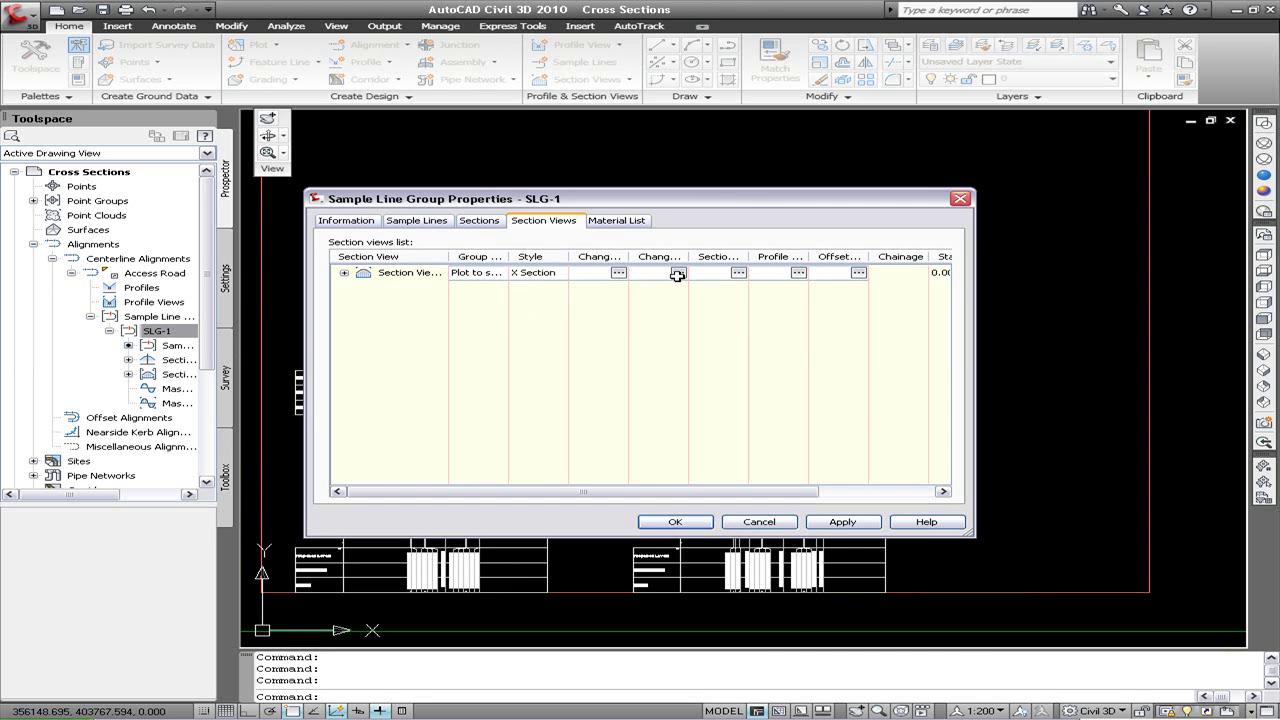
pyautogui.click(497, 272)
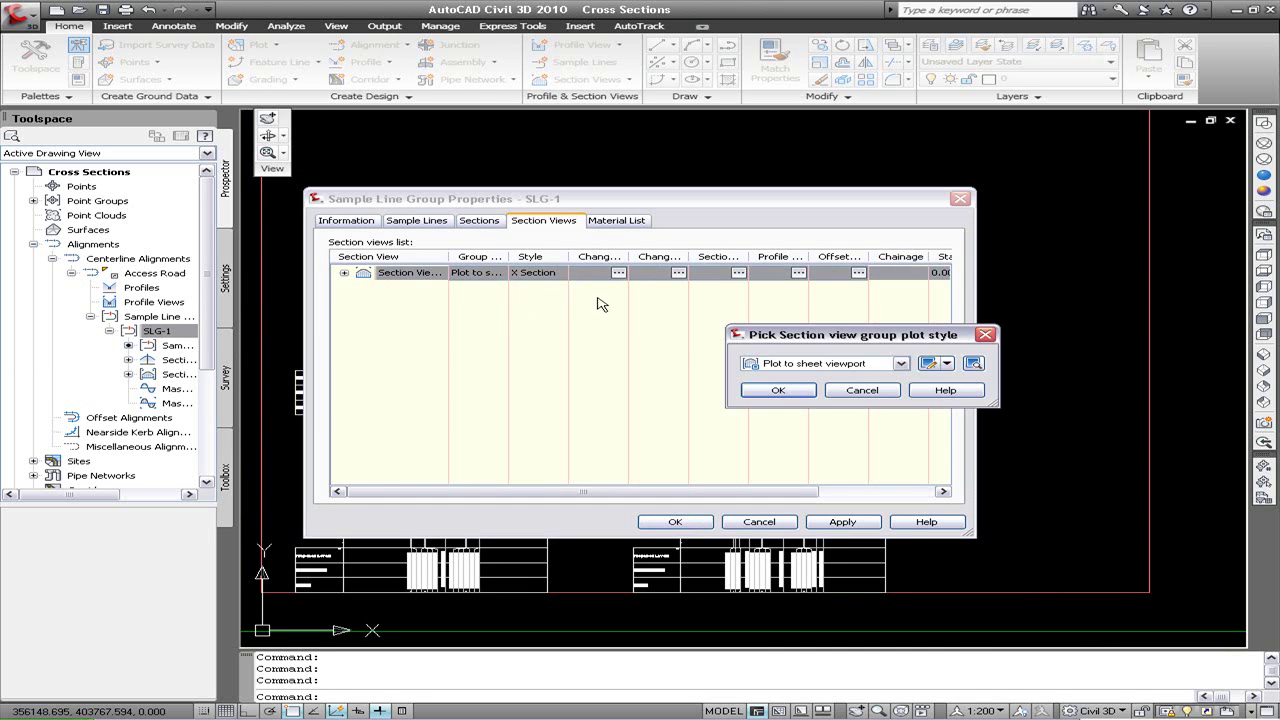
pyautogui.click(940, 375)
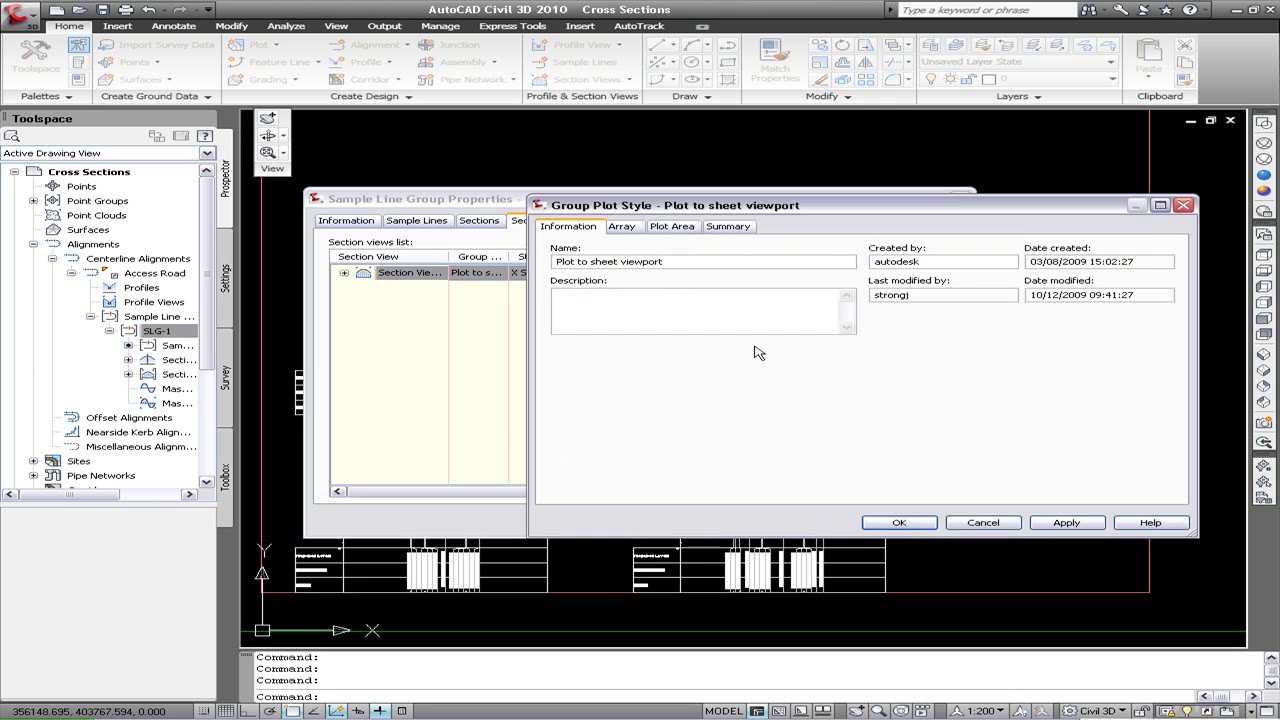
# Set both the column and row spacing between adjacent section views to 5 mm and apply the group plot style.
pyautogui.click(622, 228)
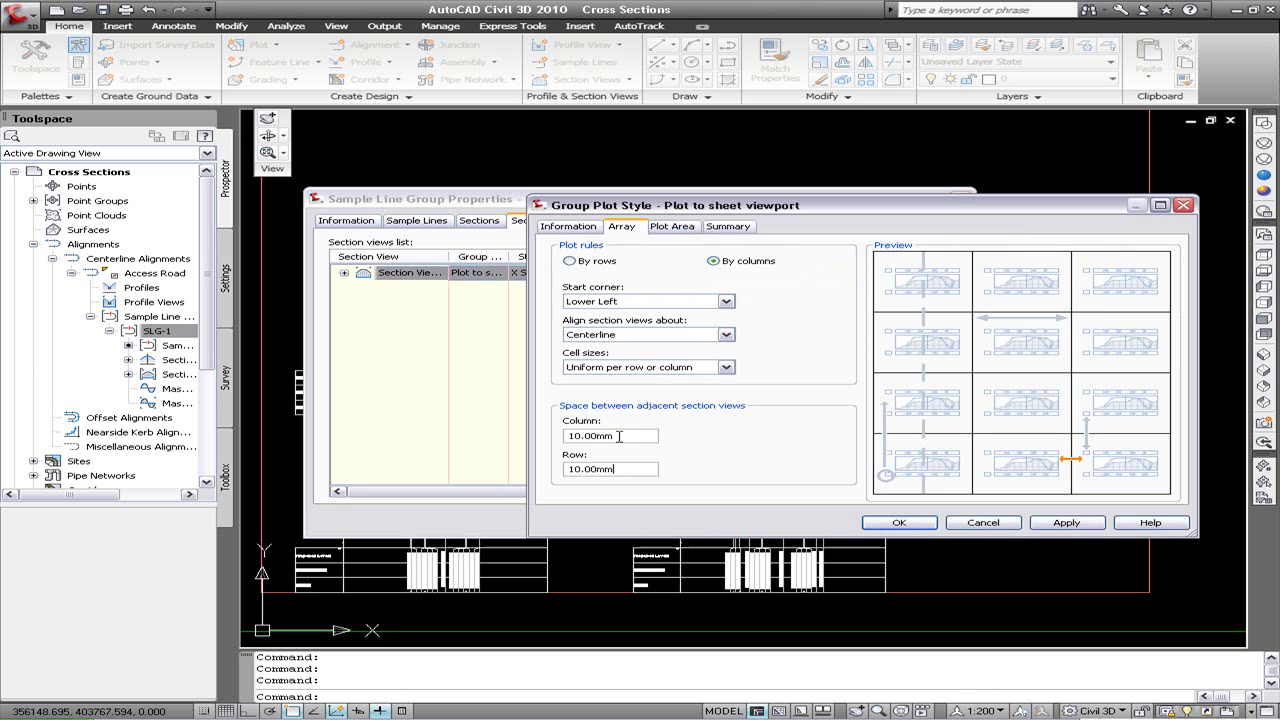
pyautogui.doubleClick(619, 436)
pyautogui.write('5')
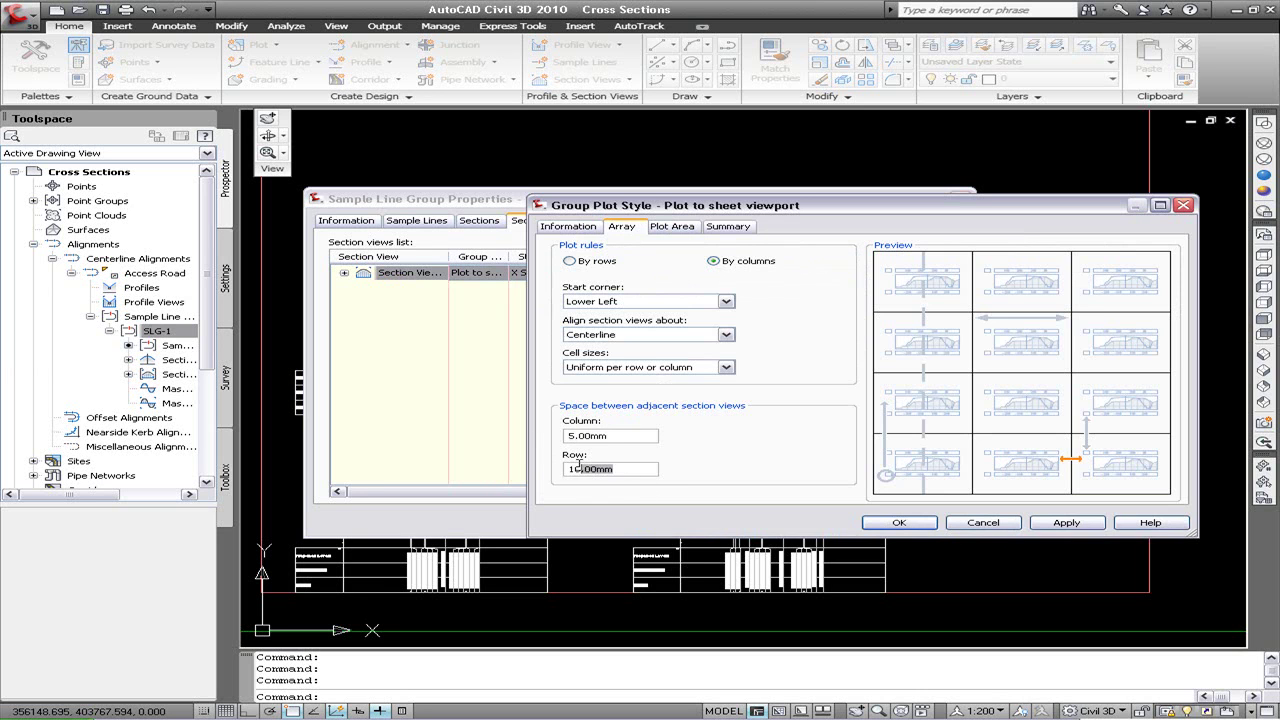
pyautogui.write('5')
pyautogui.click(899, 523)
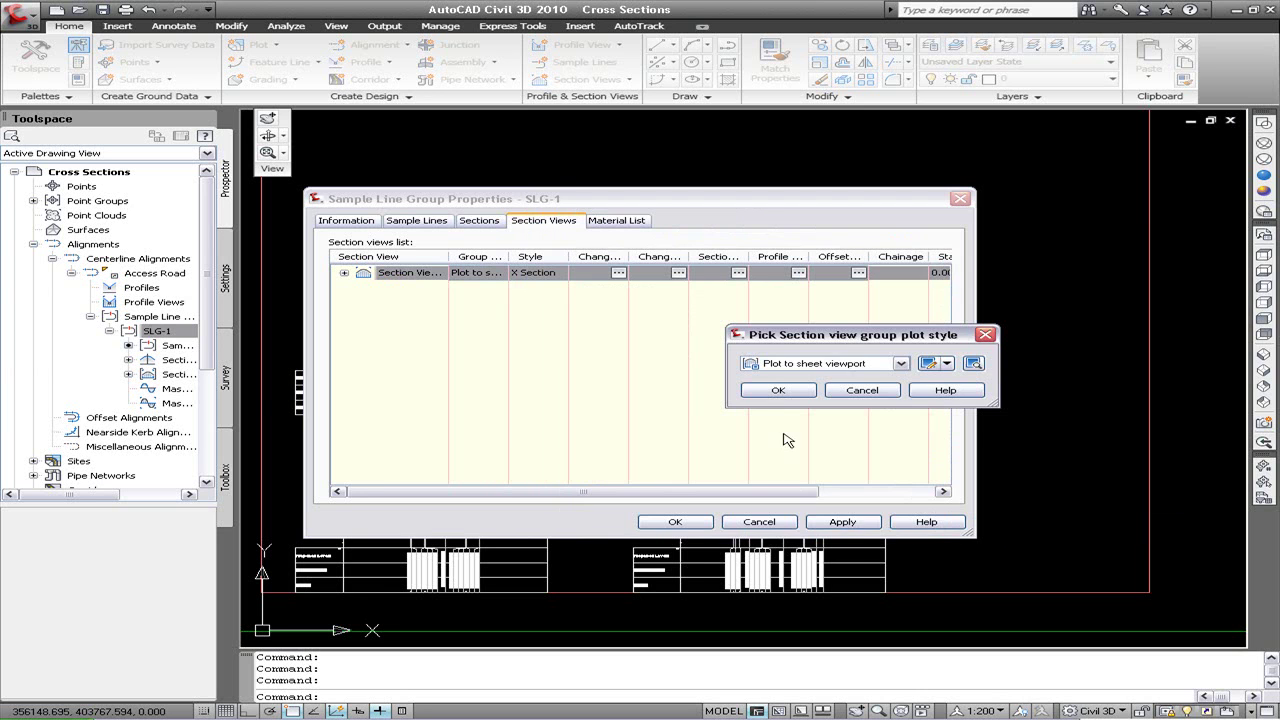
pyautogui.click(777, 390)
pyautogui.click(675, 521)
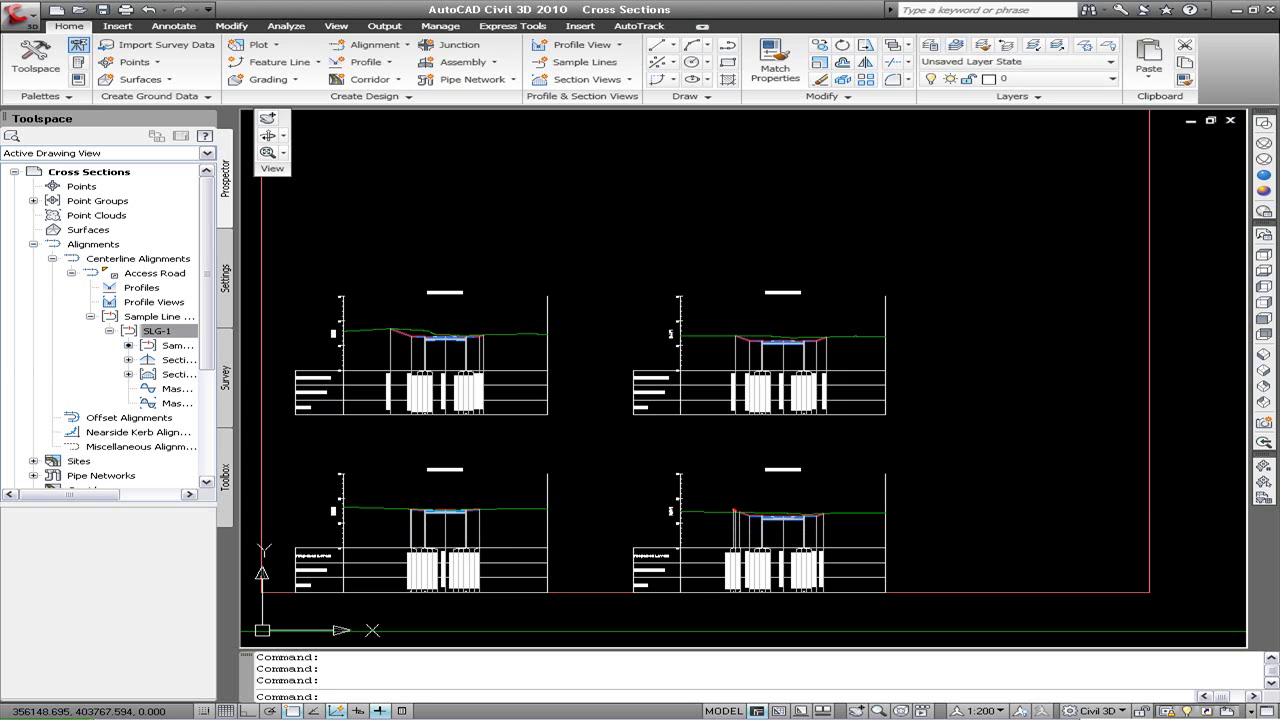
# Delete the crowded 55.337 proposed level label column and its vertical line from the chainage 140.000 section.
pyautogui.scroll(-5, 669, 515)
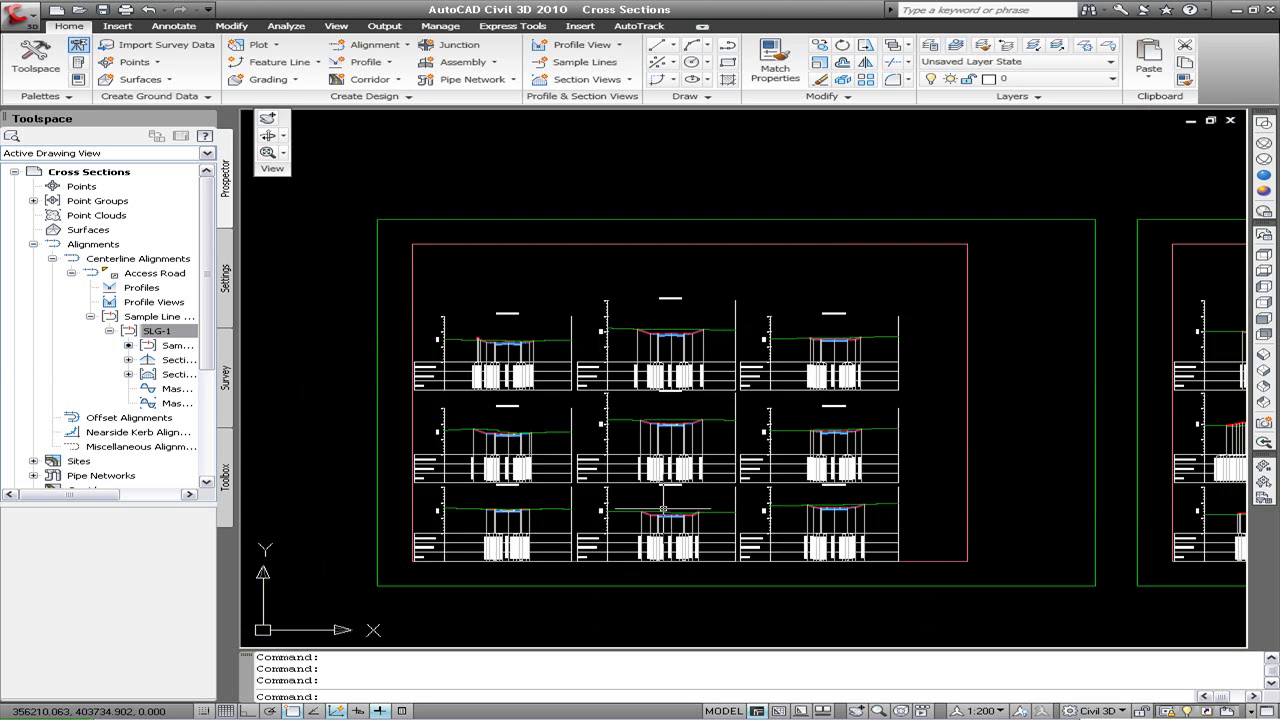
pyautogui.scroll(3, 609, 480)
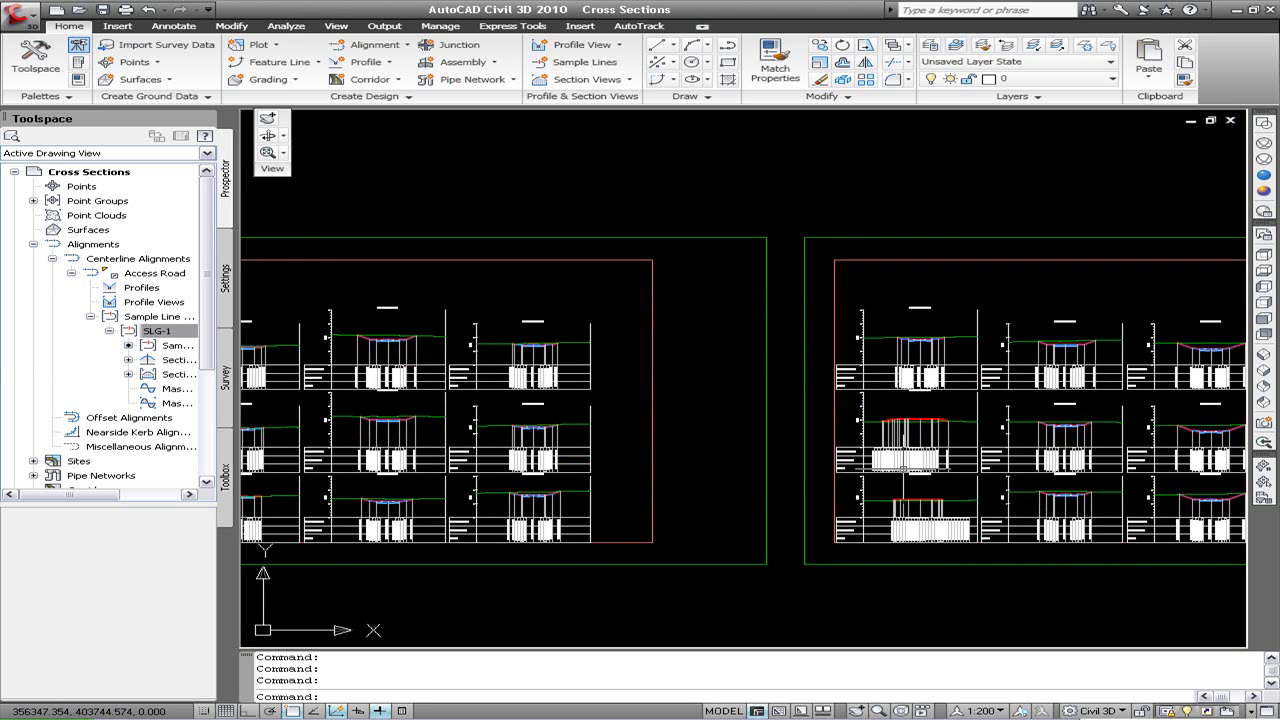
pyautogui.moveTo(1029, 453); pyautogui.dragTo(812, 448, button='middle')
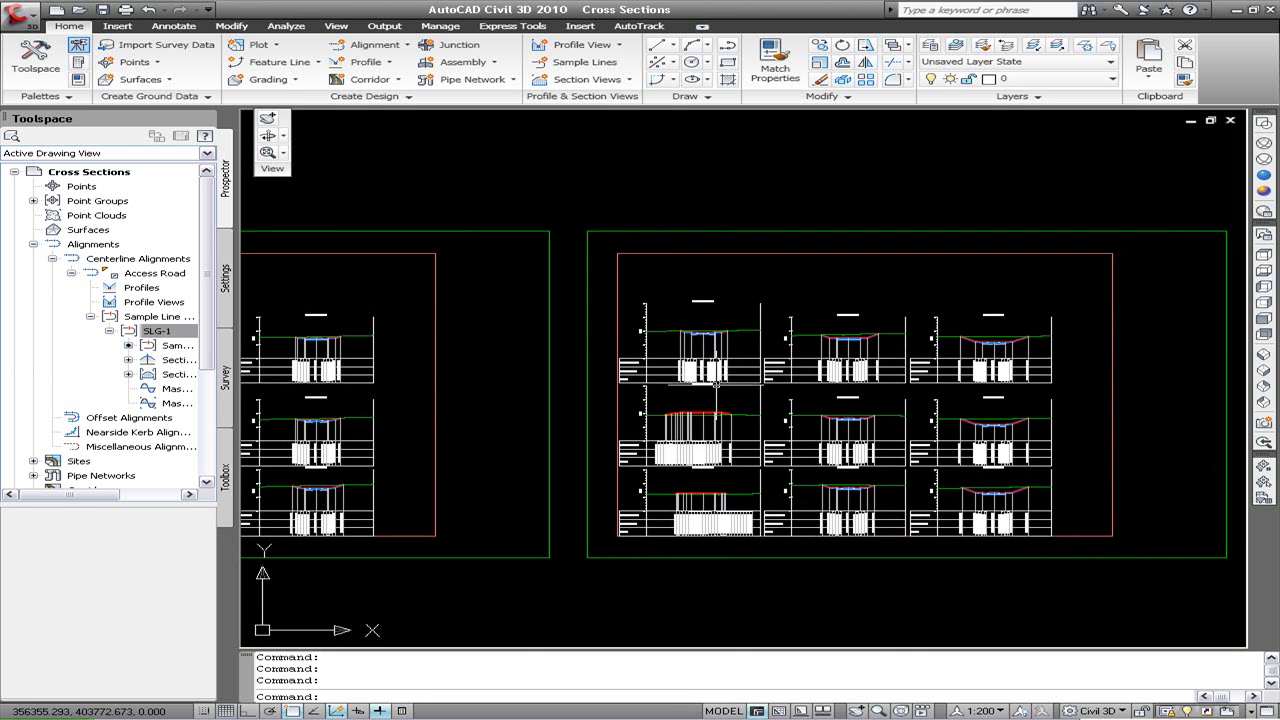
pyautogui.scroll(8, 706, 455)
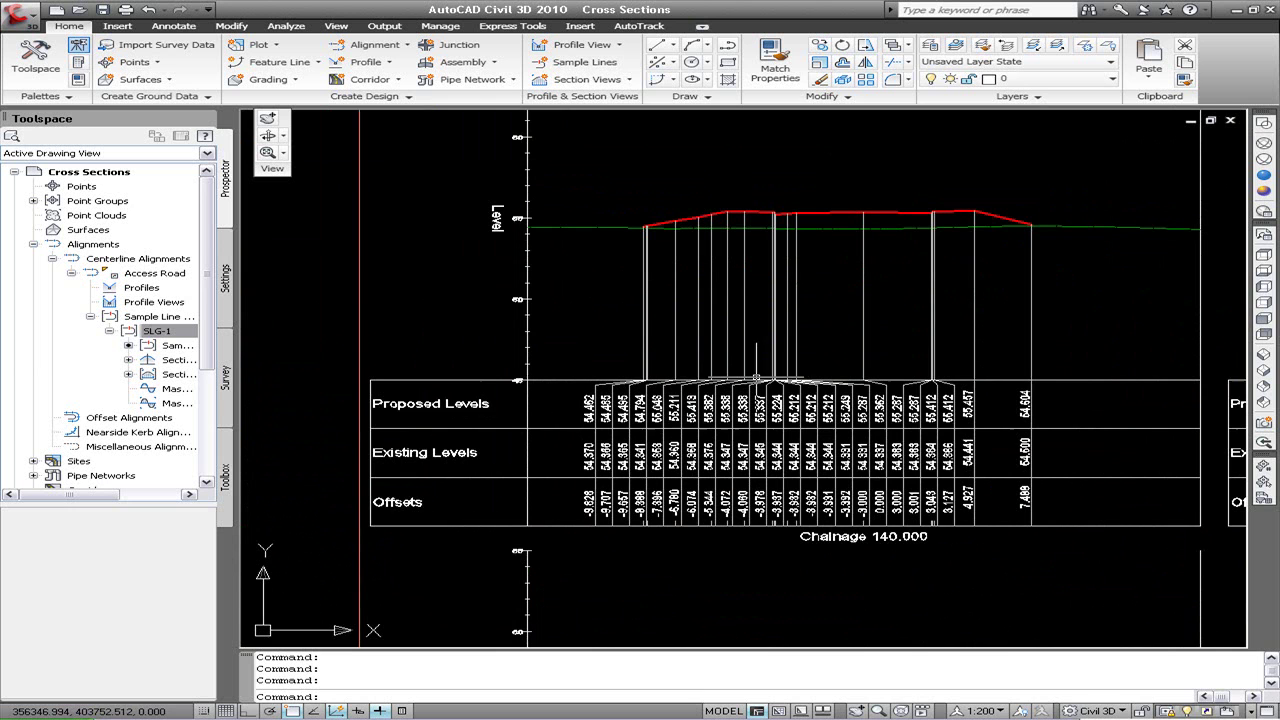
pyautogui.scroll(8, 773, 236)
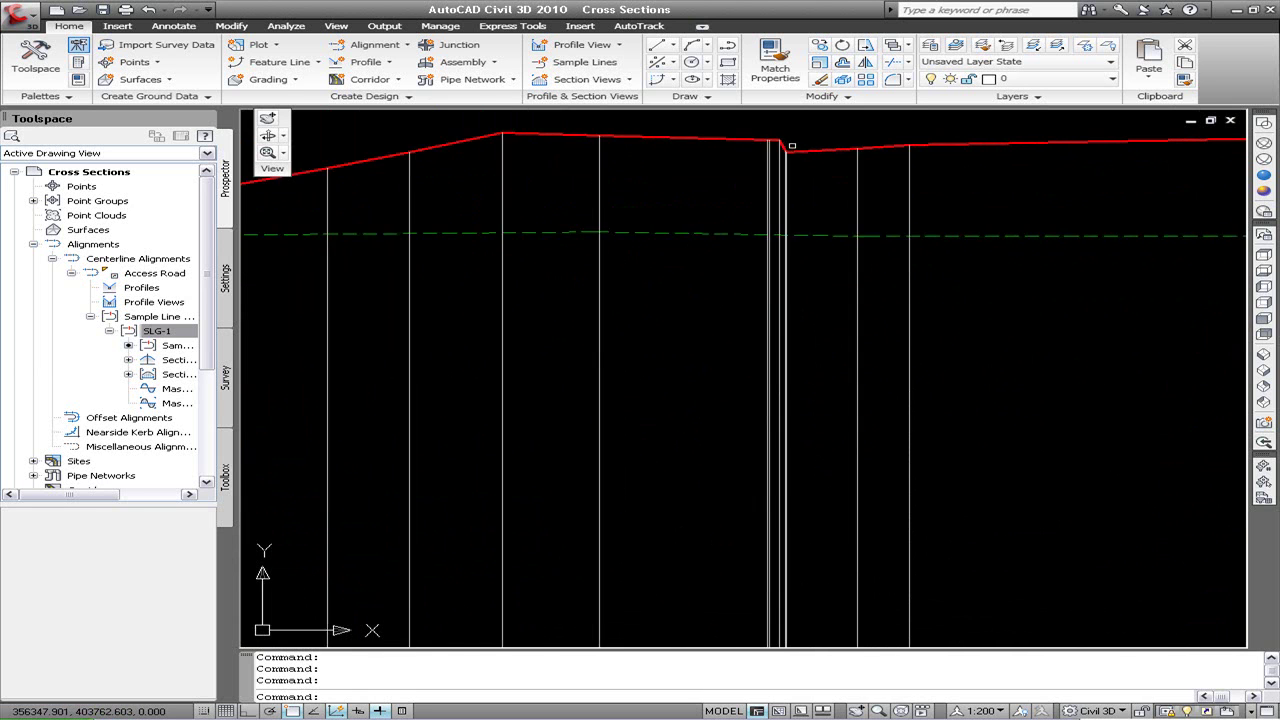
pyautogui.moveTo(773, 159)
pyautogui.mouseDown(button='middle')
pyautogui.moveTo(763, 311)
pyautogui.moveTo(705, 385)
pyautogui.mouseUp(button='middle')
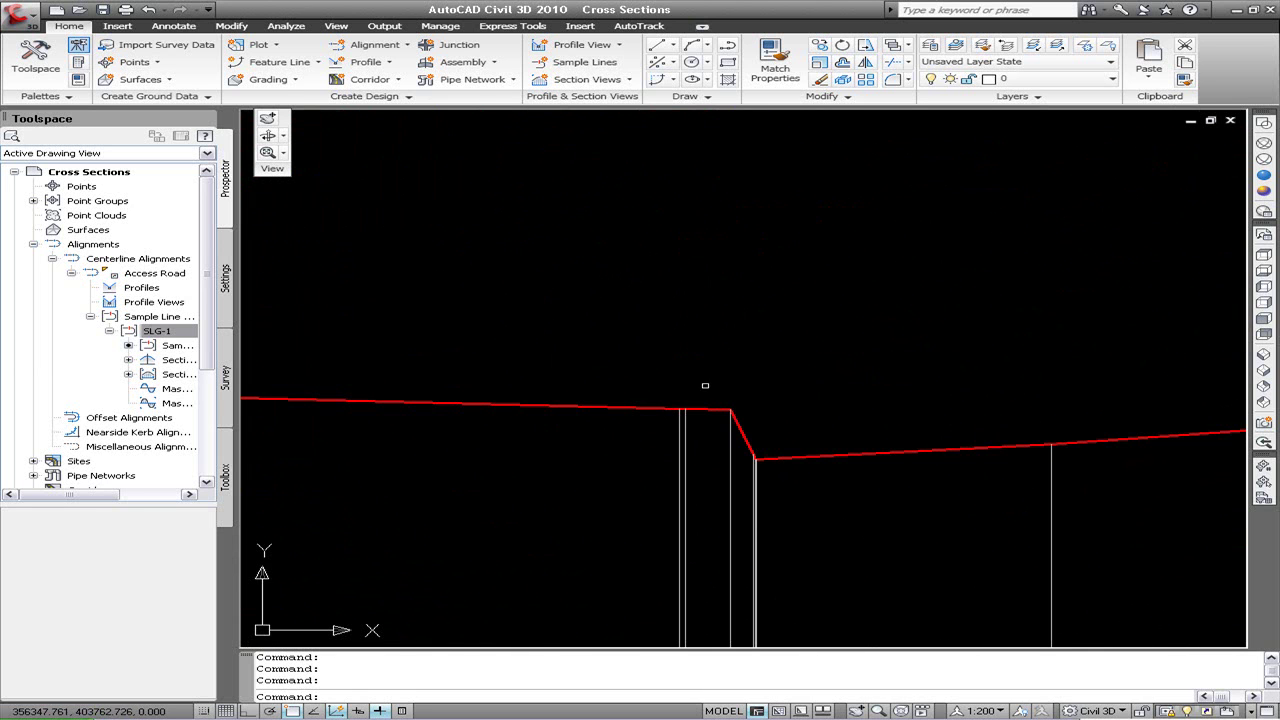
pyautogui.click(680, 419)
pyautogui.scroll(-3, 680, 419)
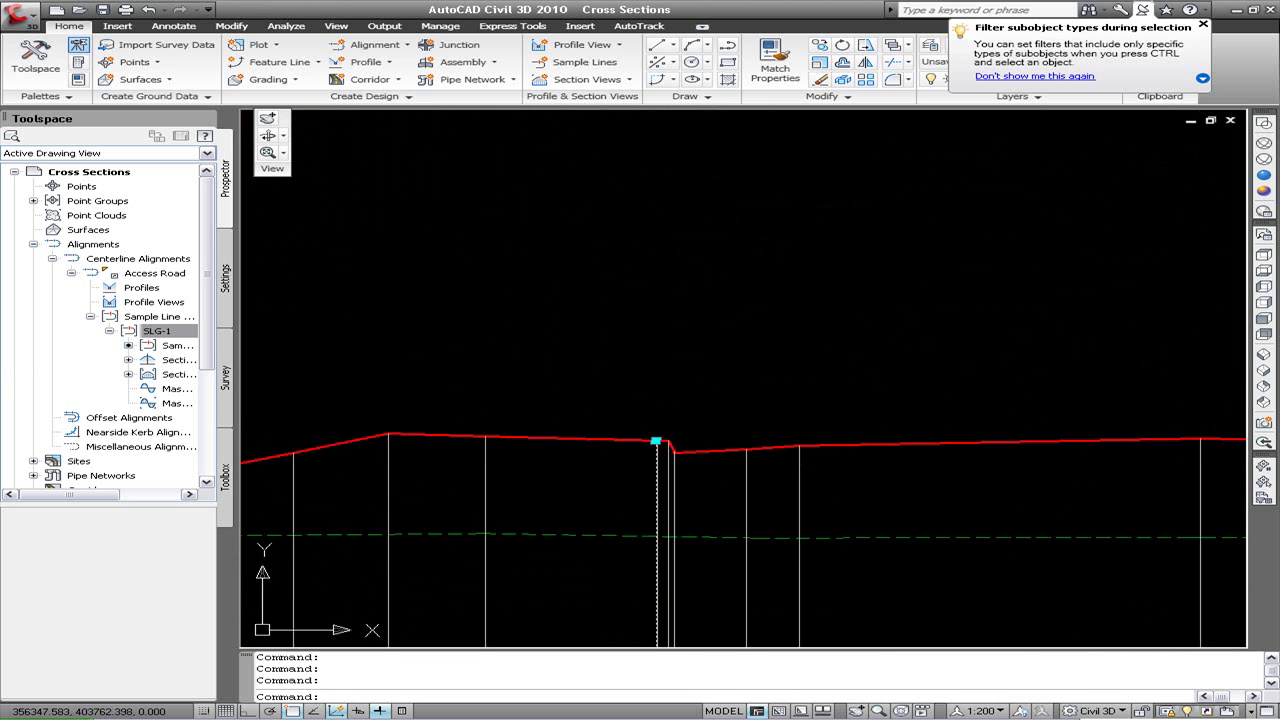
pyautogui.moveTo(662, 424); pyautogui.dragTo(659, 318, button='middle')
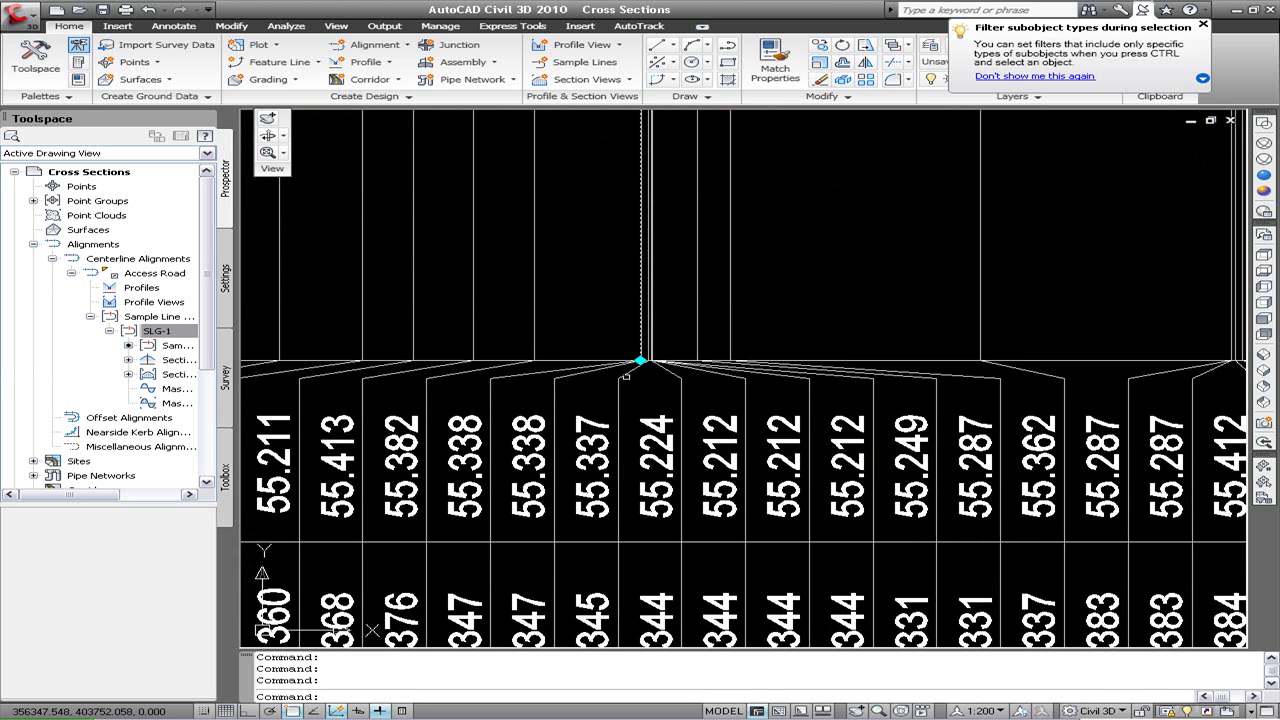
pyautogui.click(626, 376)
pyautogui.press('Delete')
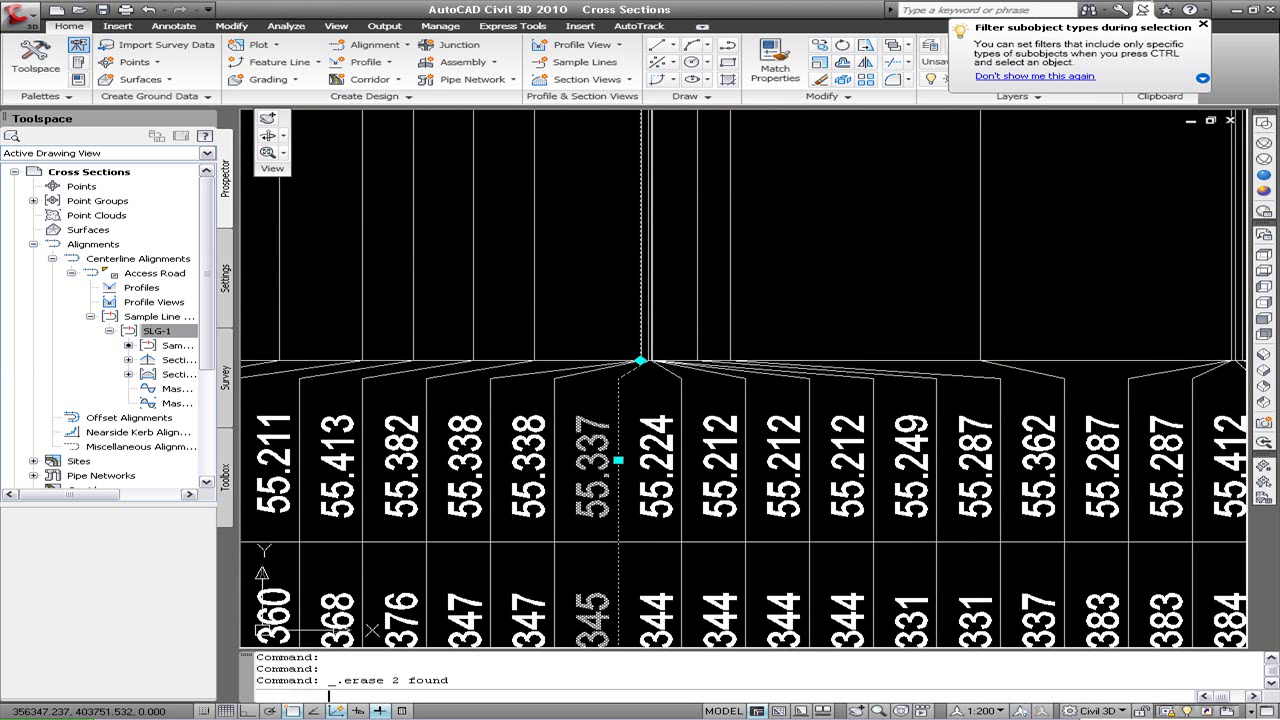
# Delete the 54.485 proposed level label column at offset -9.707 in the chainage 140.000 section.
pyautogui.scroll(-3, 600, 412)
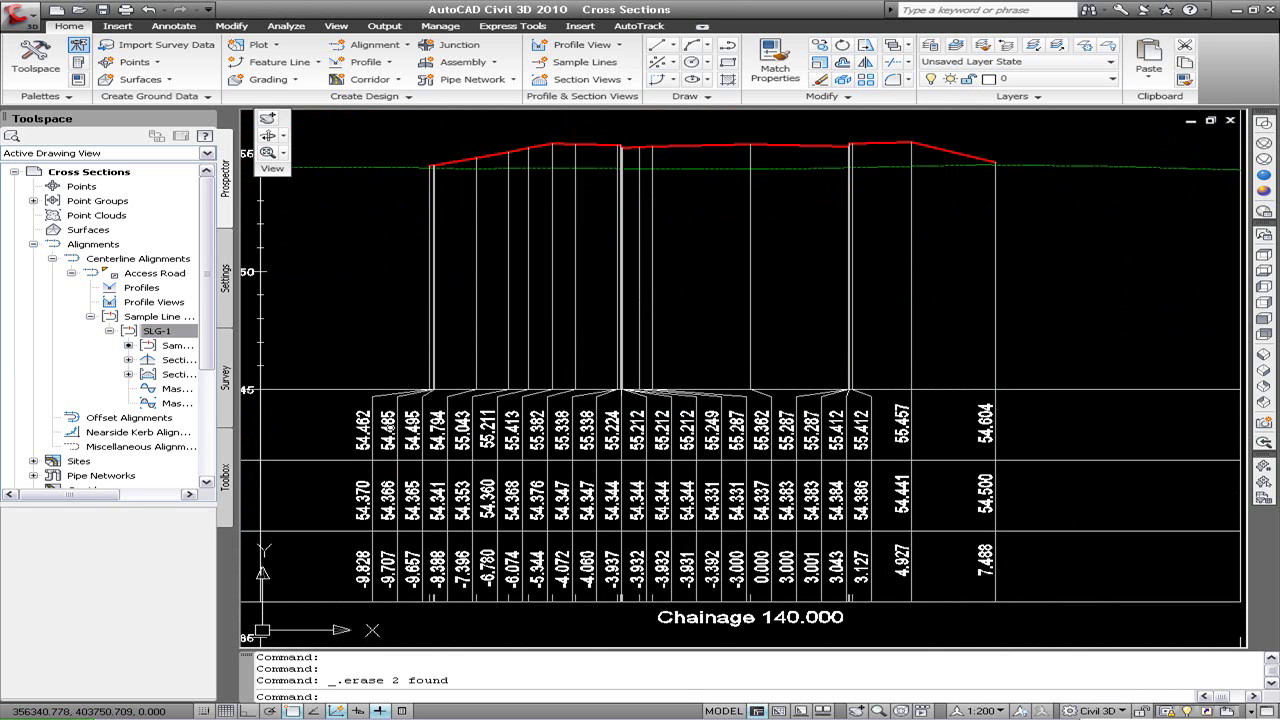
pyautogui.click(398, 429)
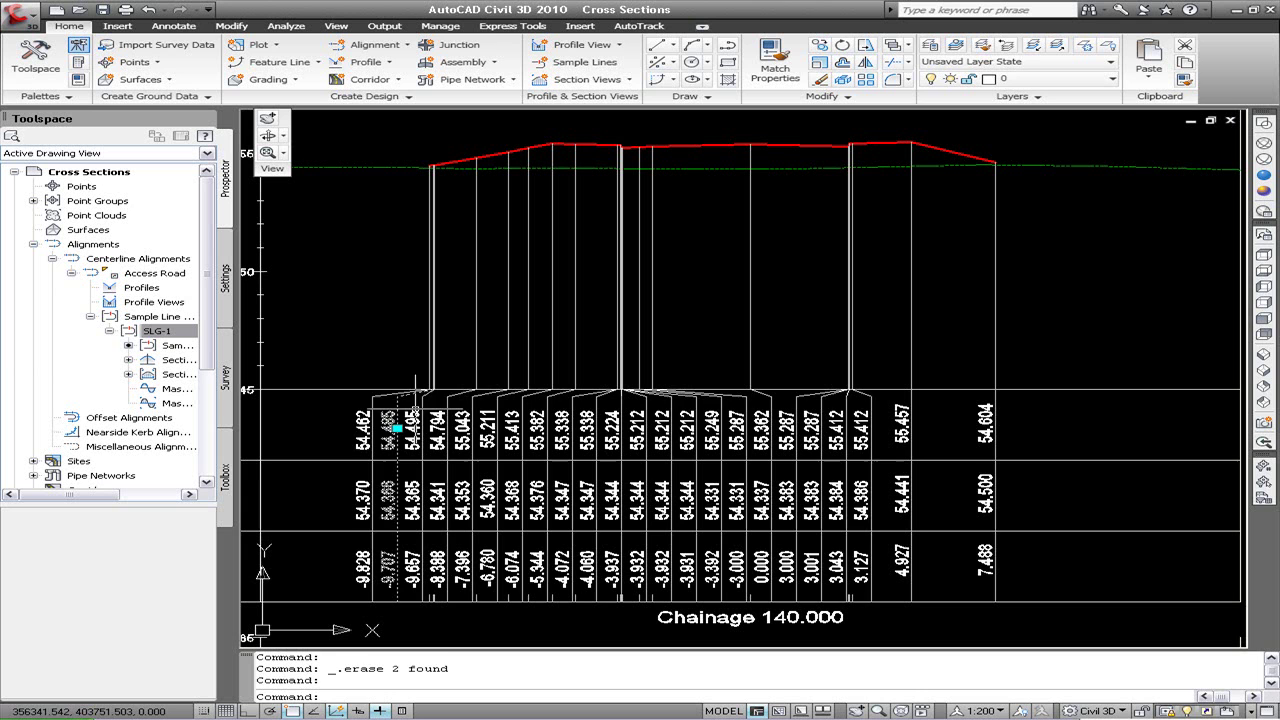
pyautogui.press('Delete')
pyautogui.click(383, 422)
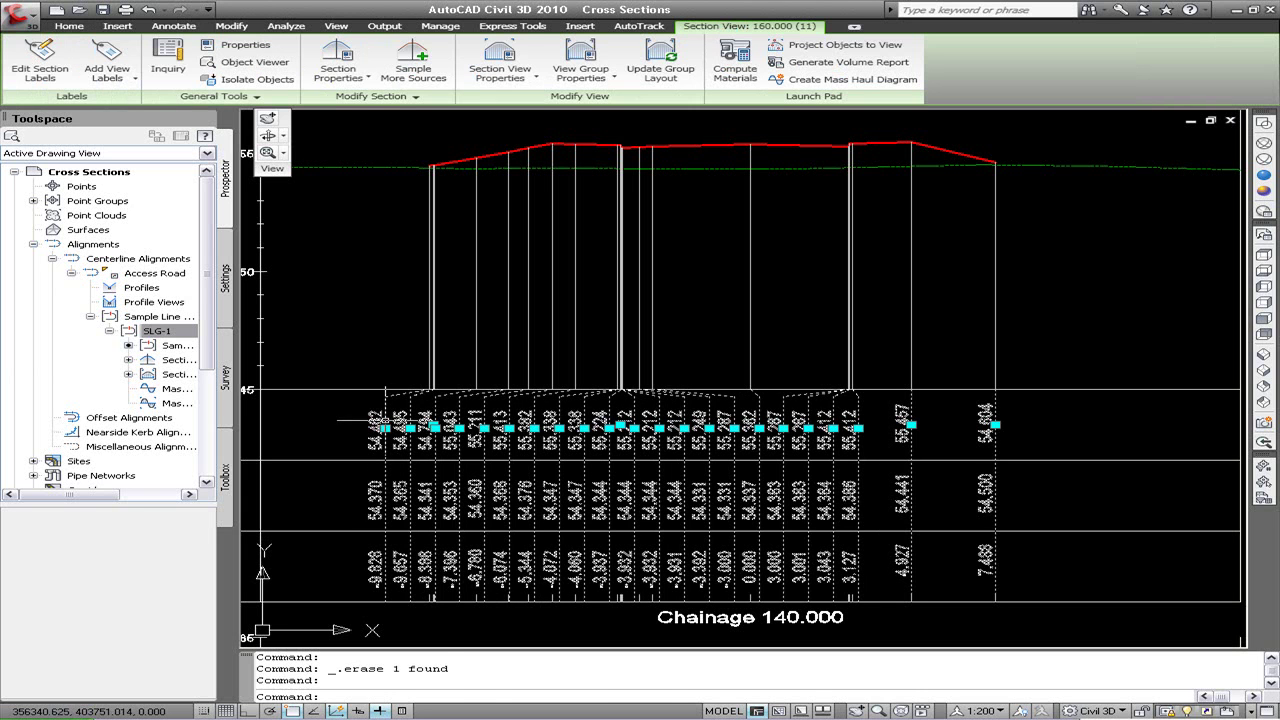
pyautogui.click(384, 428)
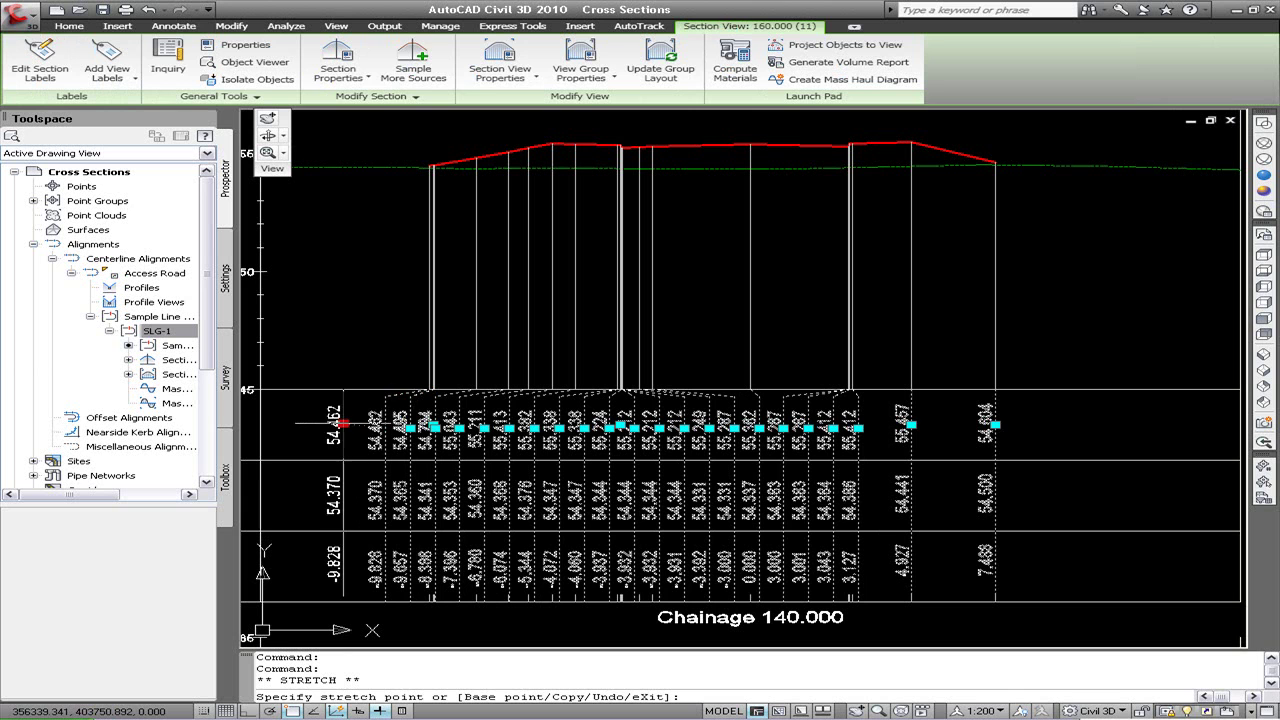
pyautogui.press('Escape')
pyautogui.press('Escape')
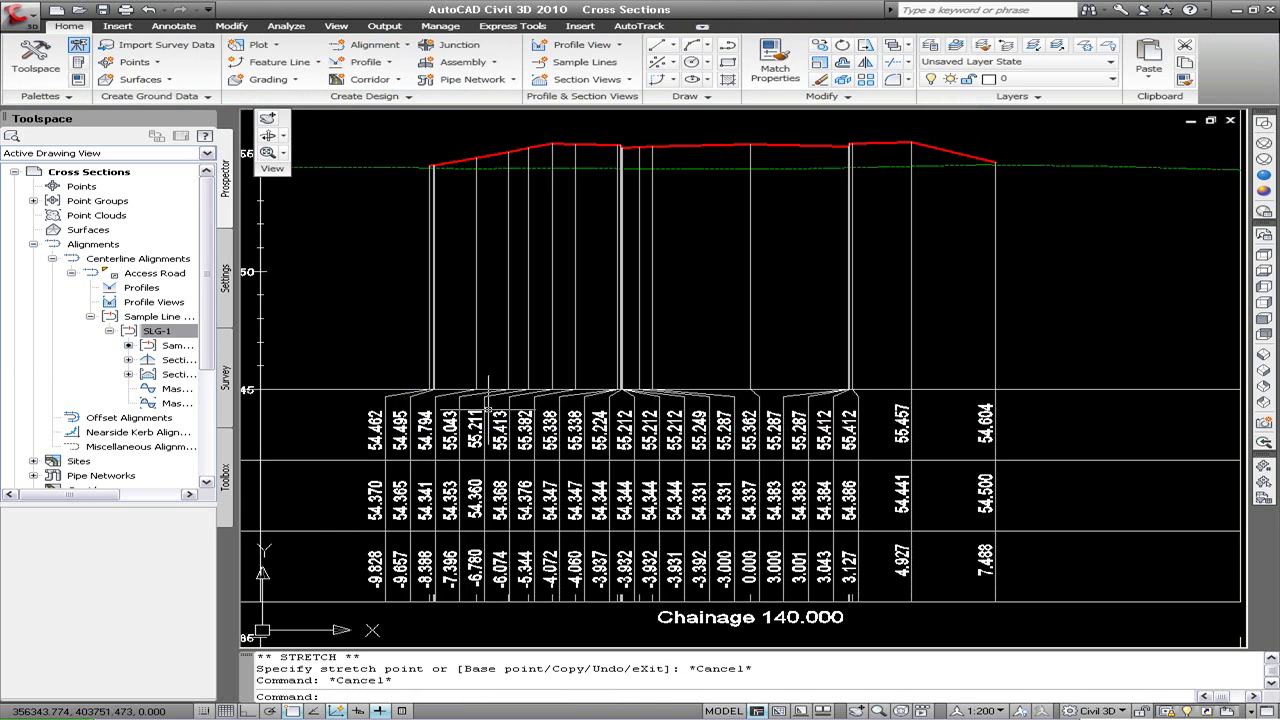
# Set the weeding of the first section data band to 0.5 in the chainage 140.000 section view's properties.
pyautogui.scroll(-2, 506, 412)
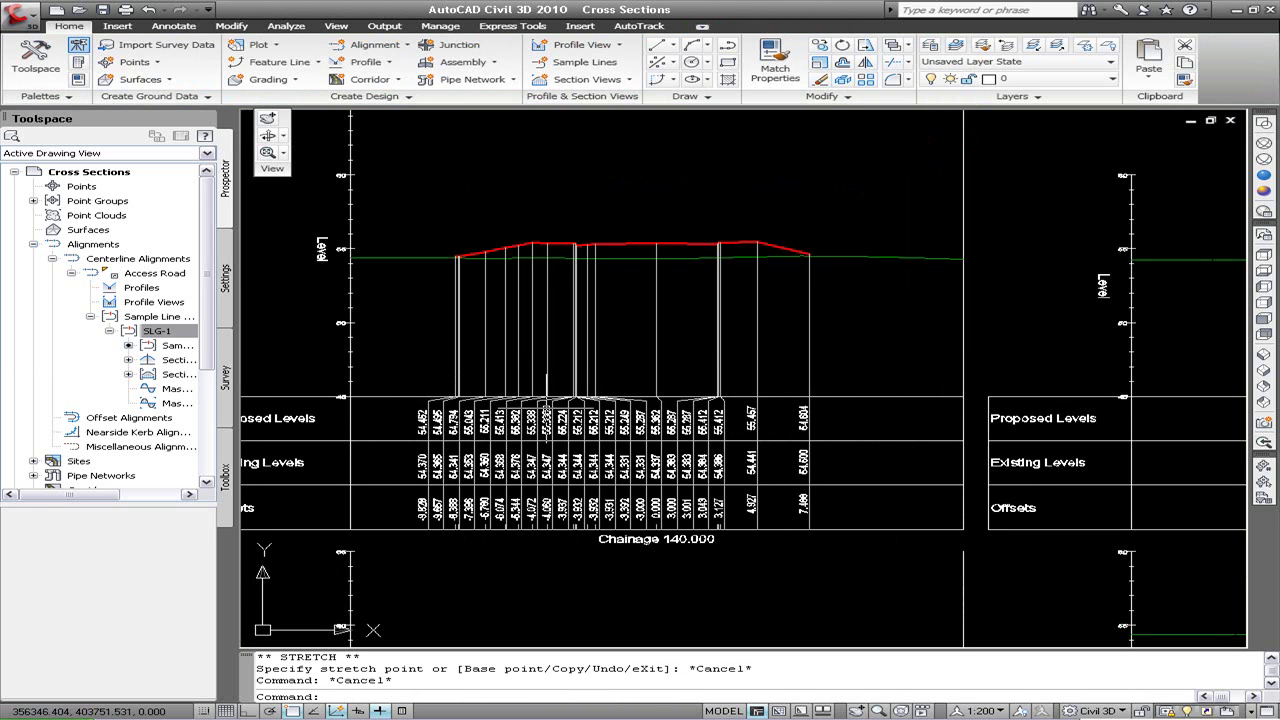
pyautogui.click(411, 397)
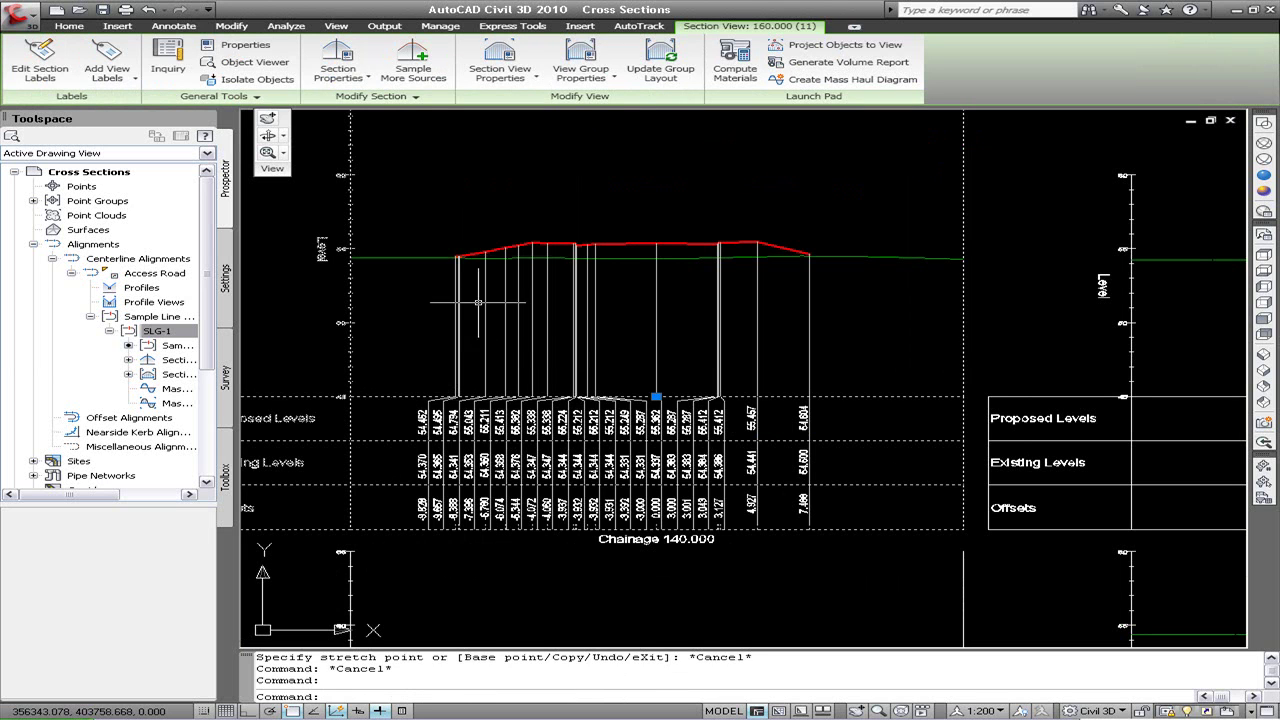
pyautogui.click(498, 72)
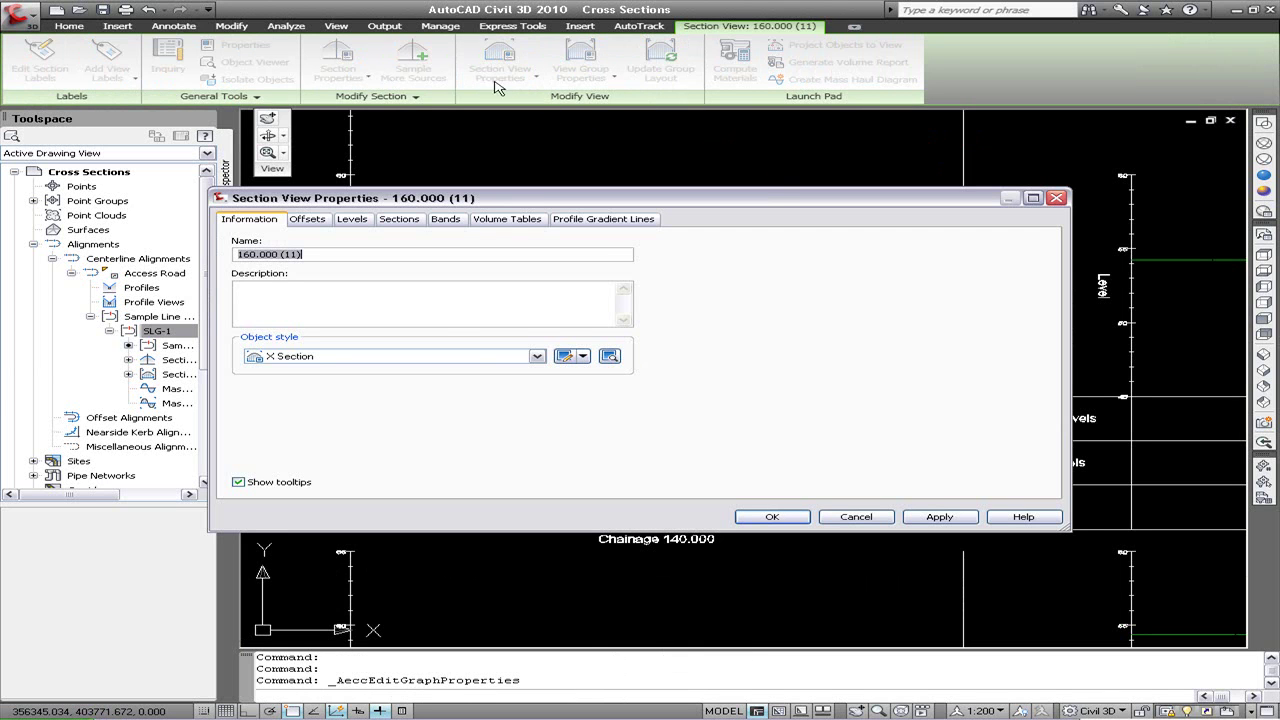
pyautogui.click(446, 221)
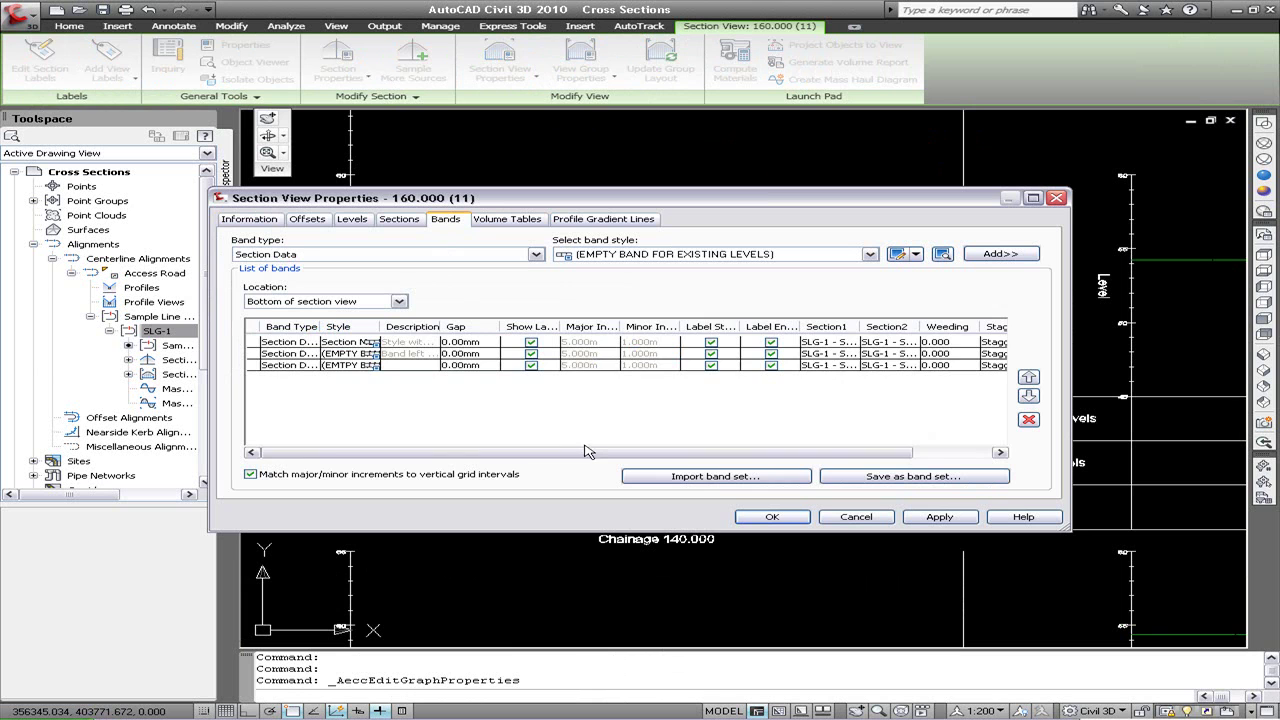
pyautogui.moveTo(588, 452); pyautogui.dragTo(666, 452)
pyautogui.click(866, 344)
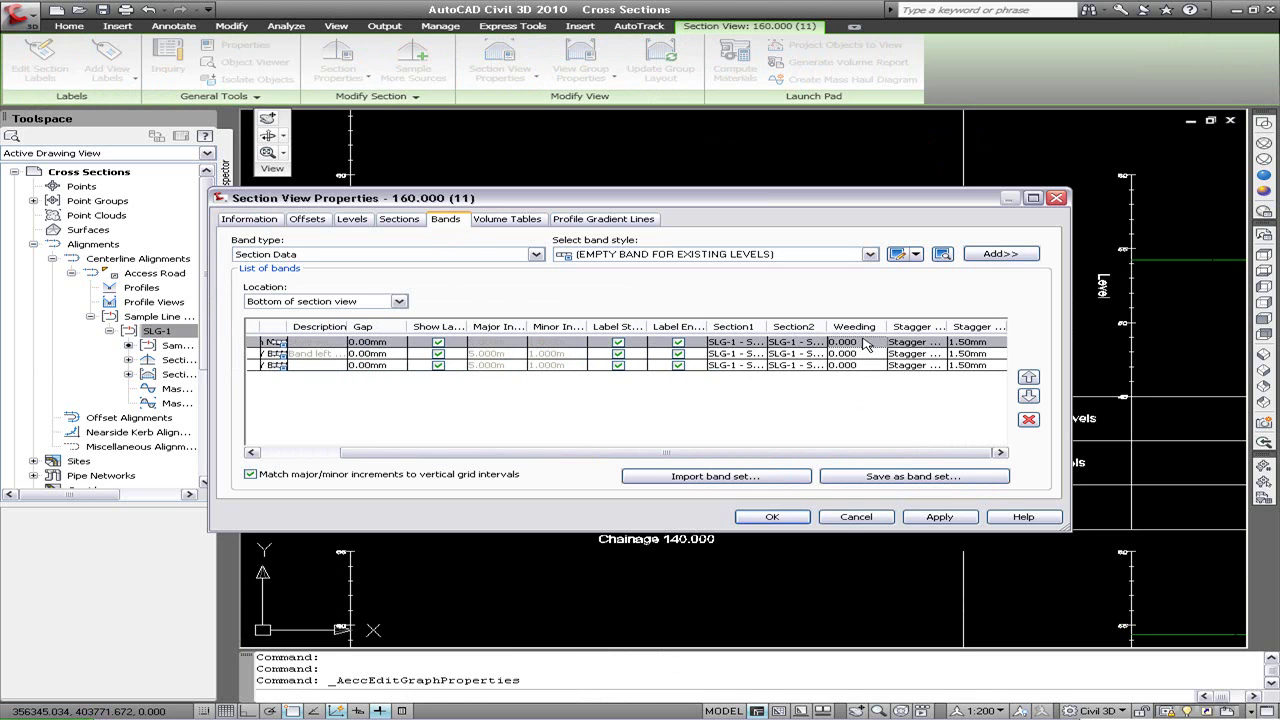
pyautogui.click(866, 343)
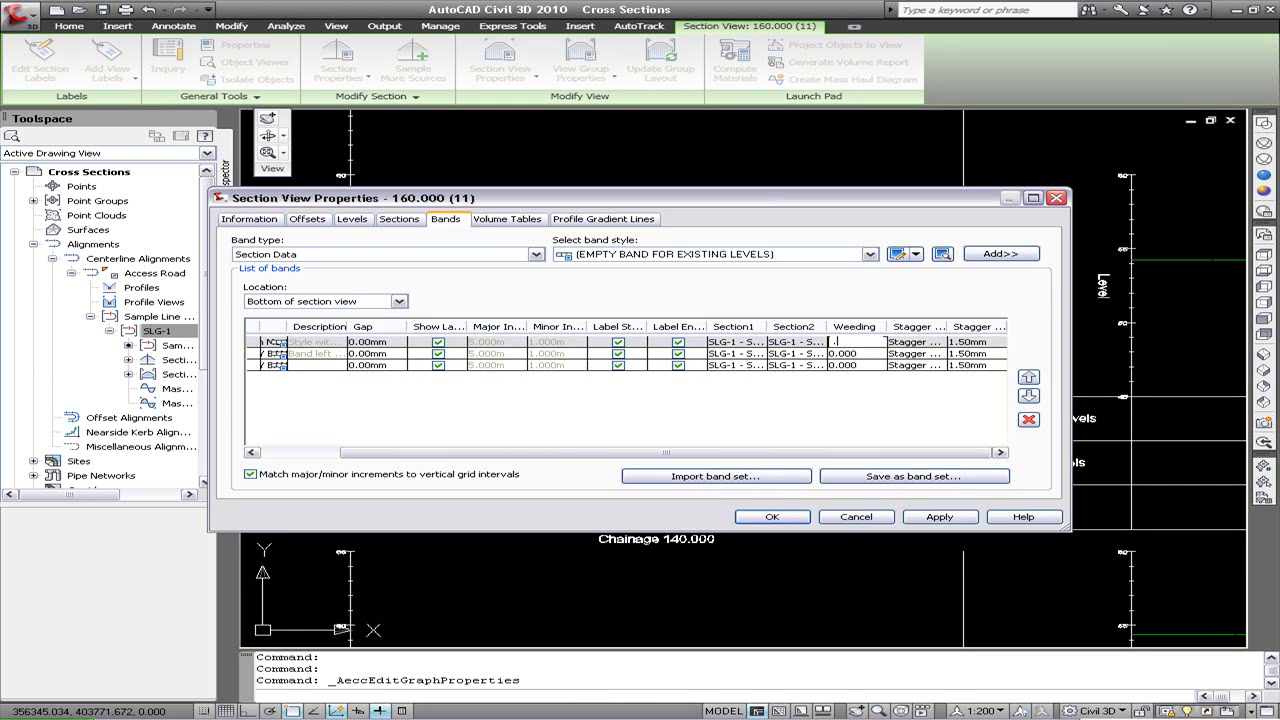
pyautogui.click(772, 516)
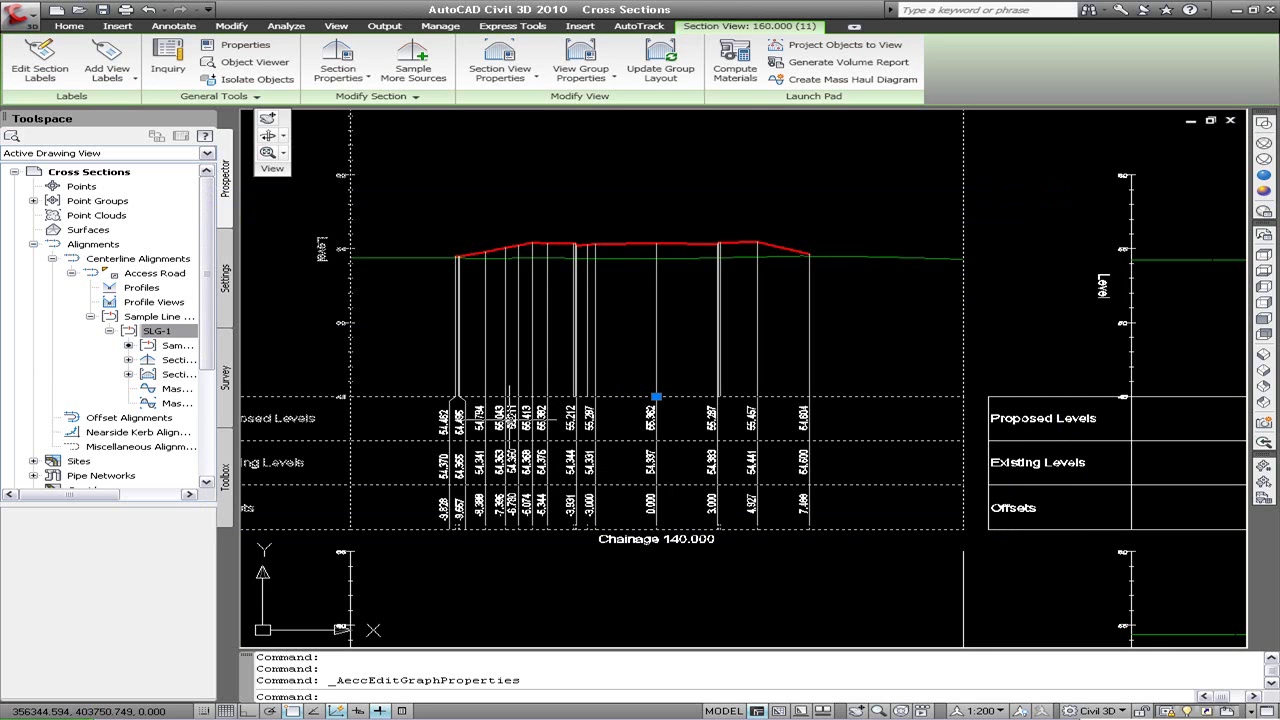
# Raise the first section data band's weeding further to thin out its labels, and deselect the section view.
pyautogui.click(502, 60)
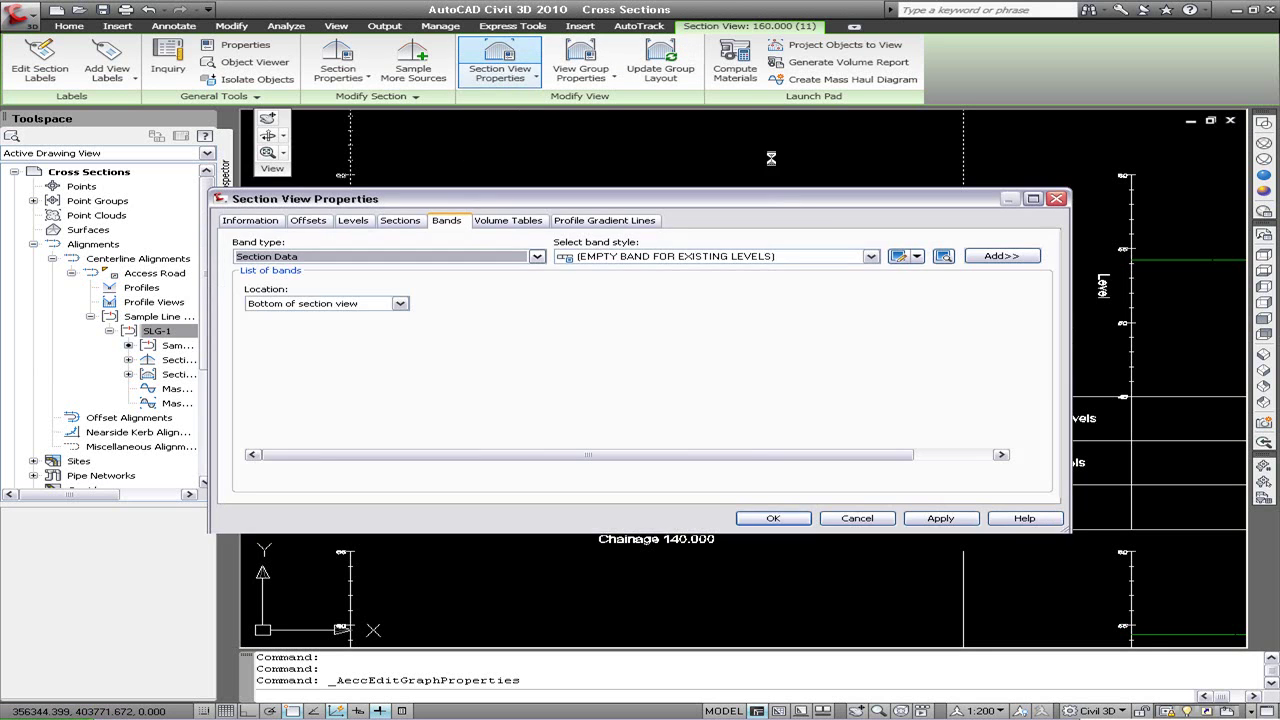
pyautogui.click(937, 346)
pyautogui.click(945, 344)
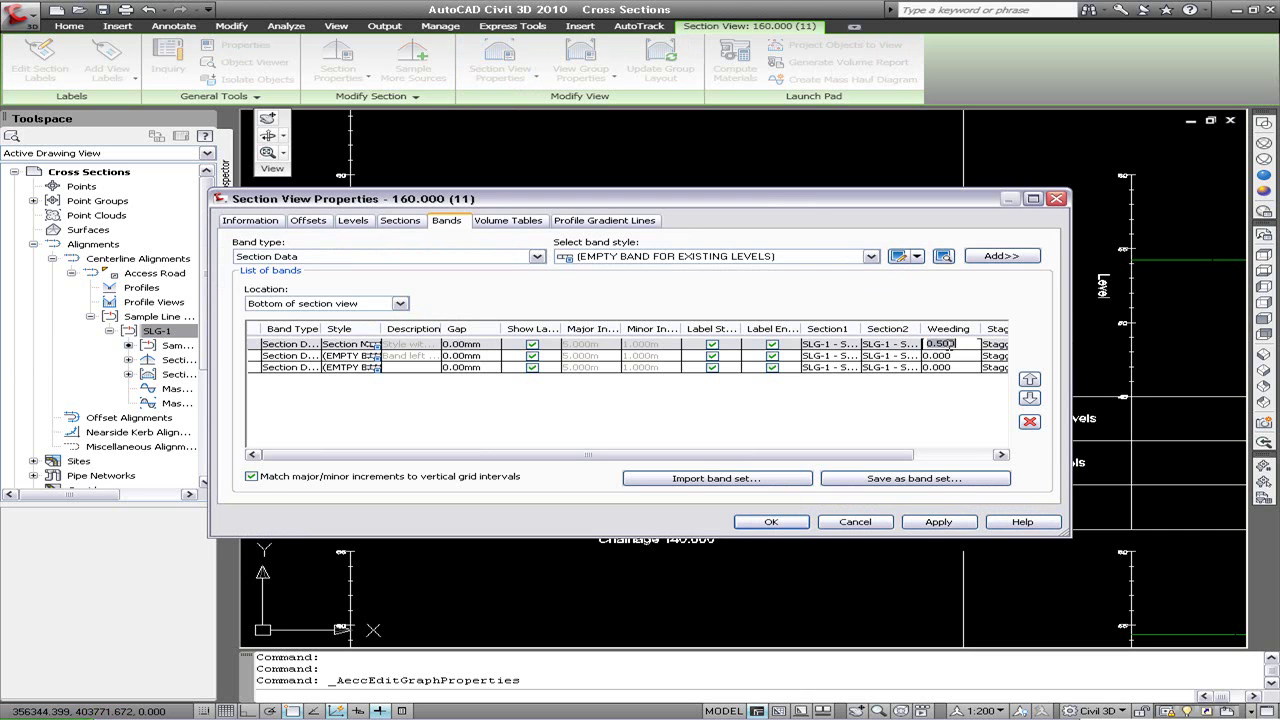
pyautogui.click(768, 522)
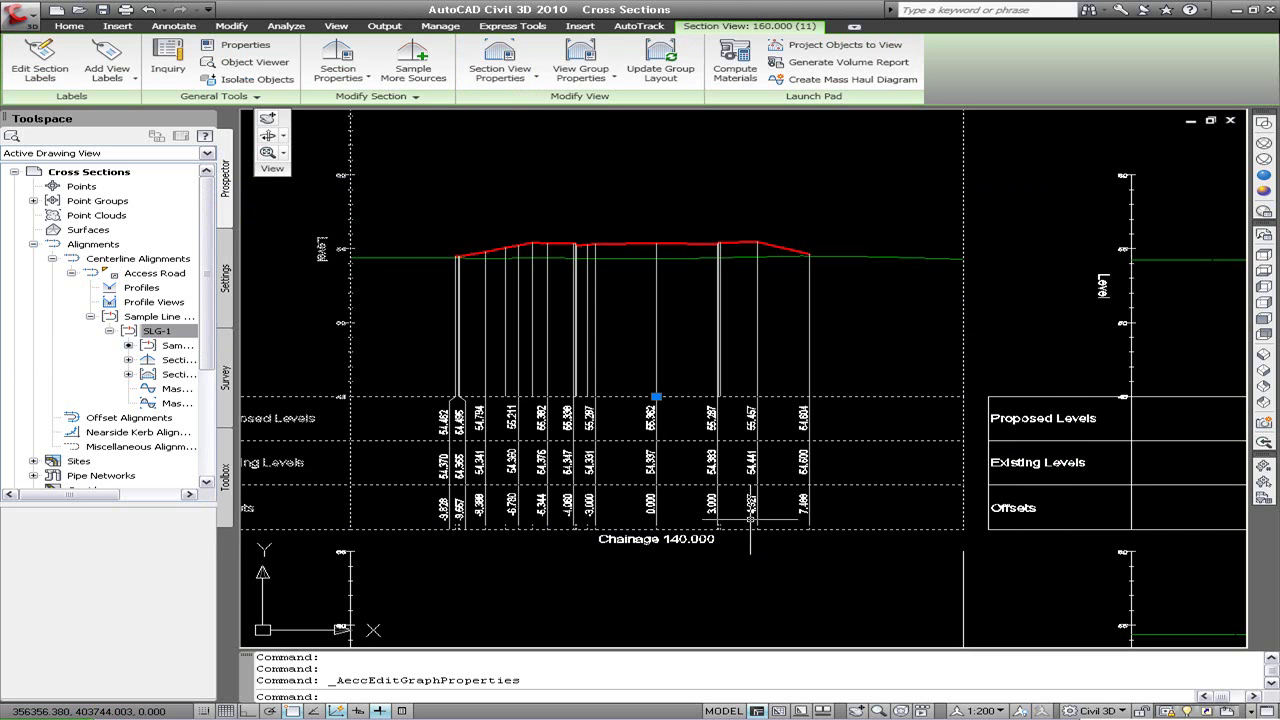
pyautogui.scroll(-2, 640, 475)
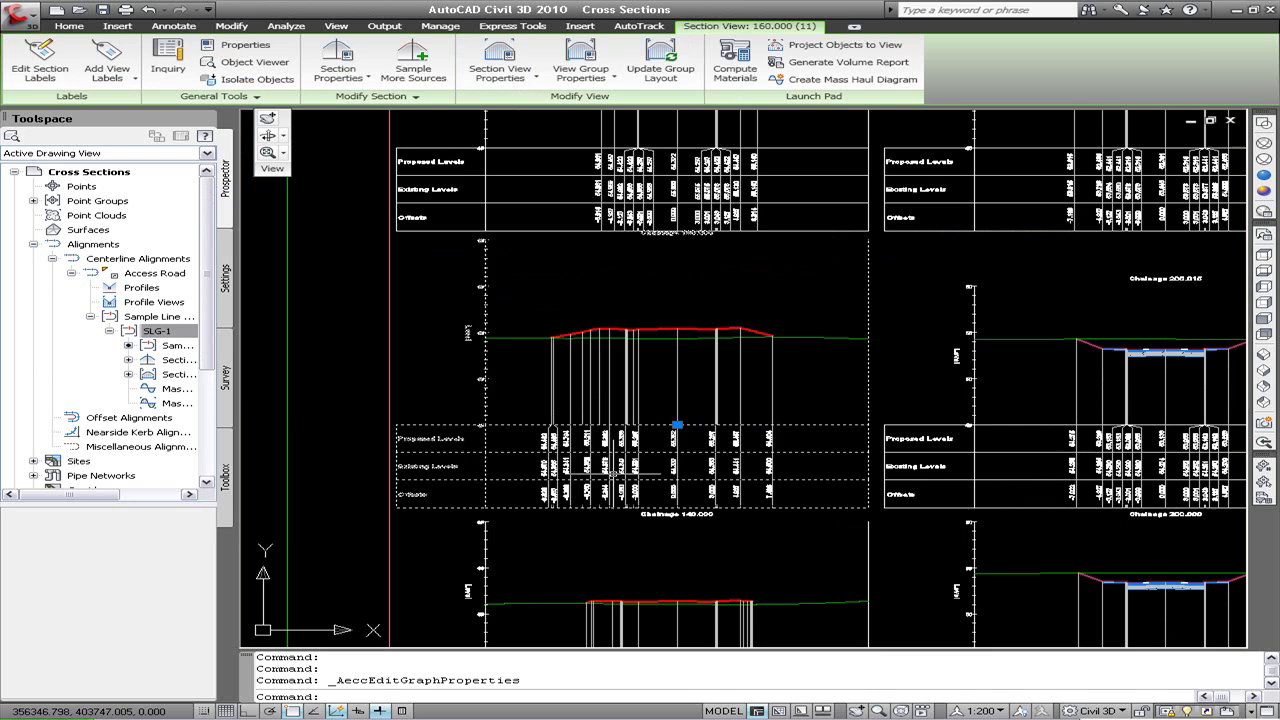
pyautogui.press('Escape')
# Switch from model space to Layout1 and activate the sheet's large viewport for model space work.
pyautogui.scroll(-5, 416, 421)
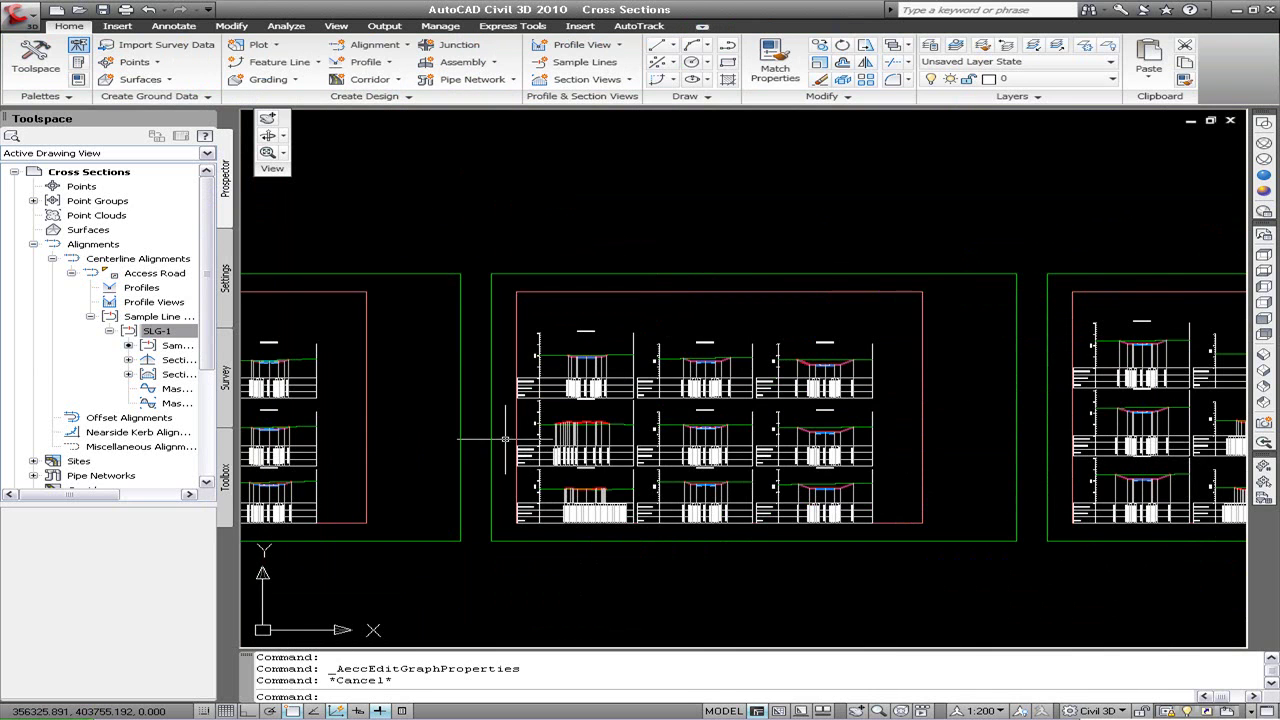
pyautogui.moveTo(418, 429); pyautogui.dragTo(802, 429, button='middle')
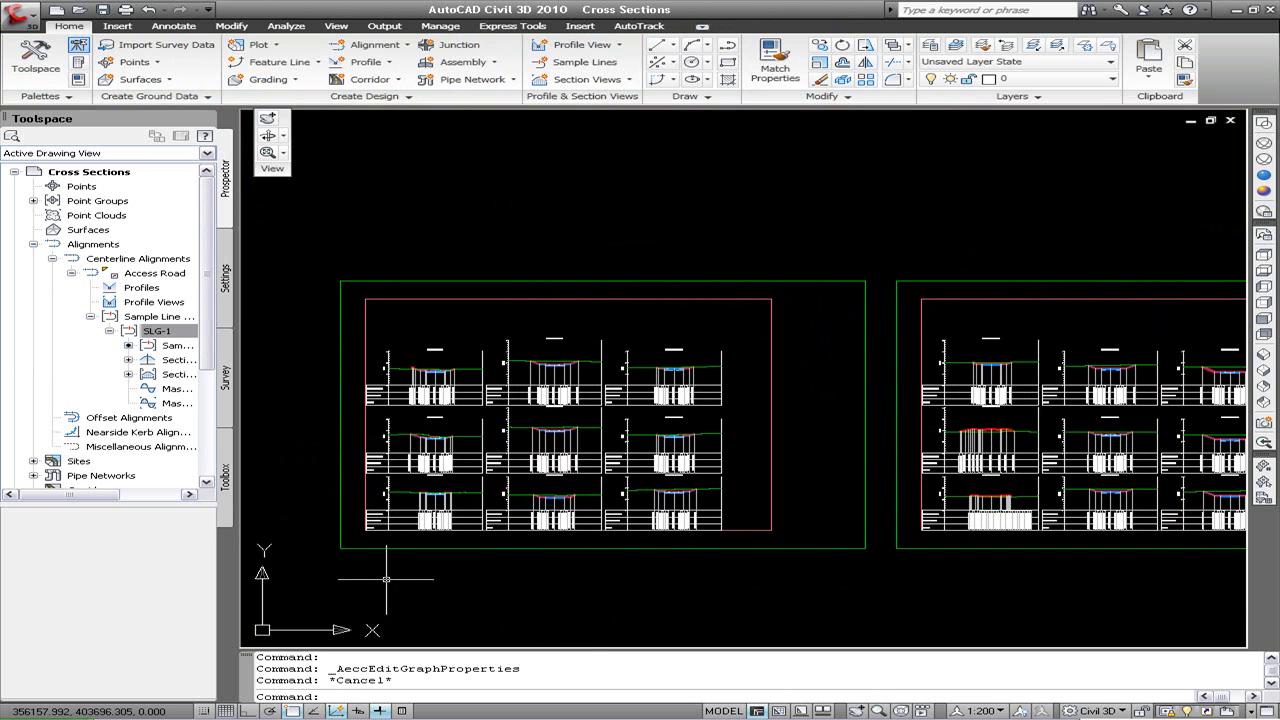
pyautogui.click(779, 711)
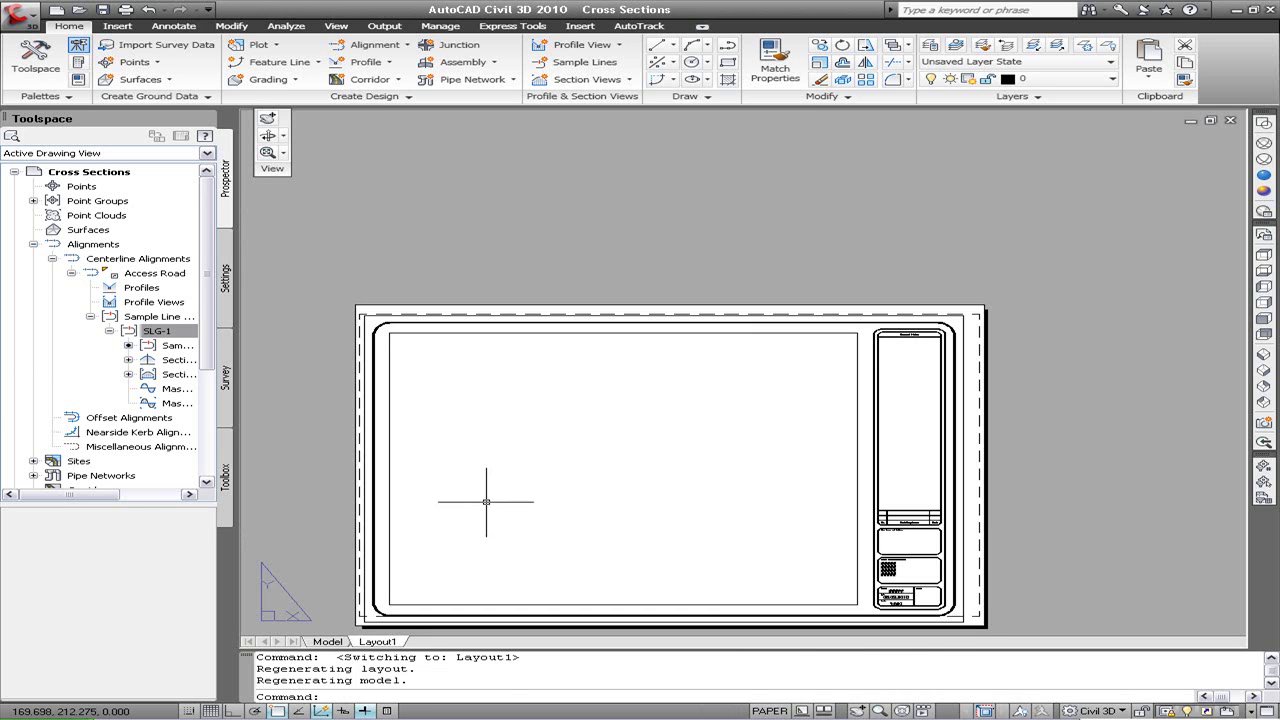
pyautogui.doubleClick(484, 506)
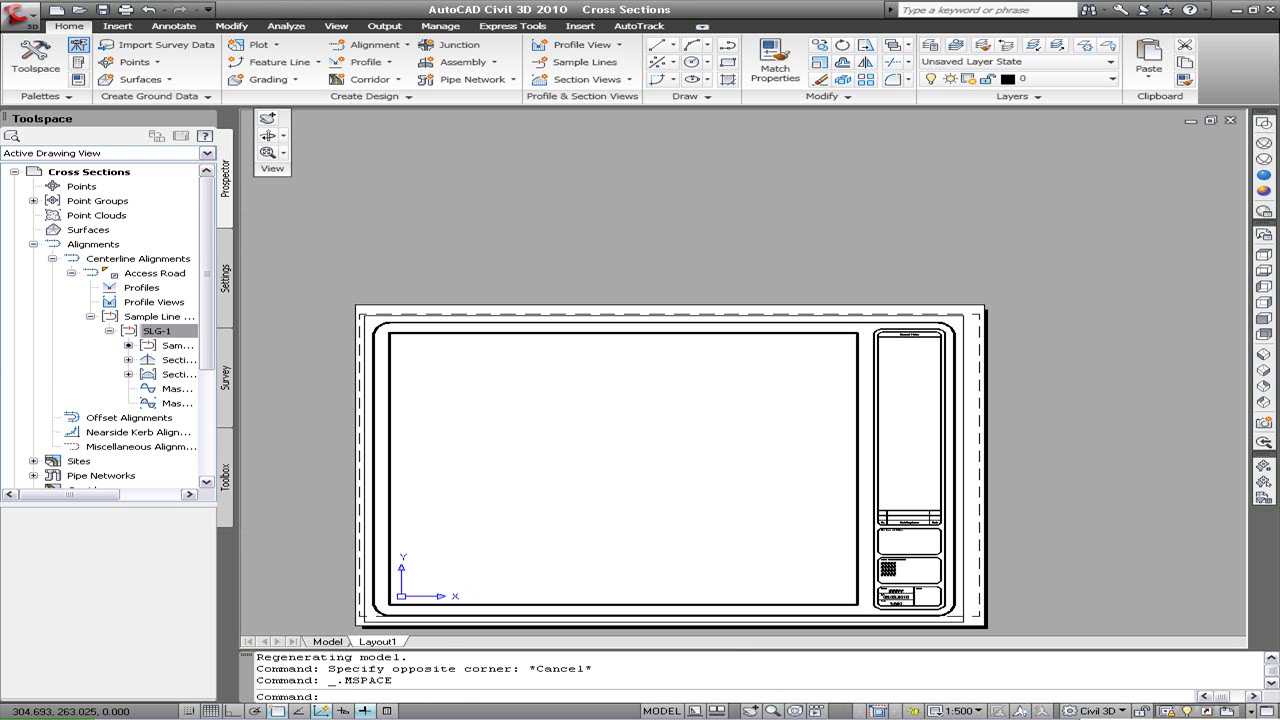
# Bring the first sheet of section views into the Layout1 viewport, set its scale to 1:200 and regenerate the model.
pyautogui.middleClick(622, 468)
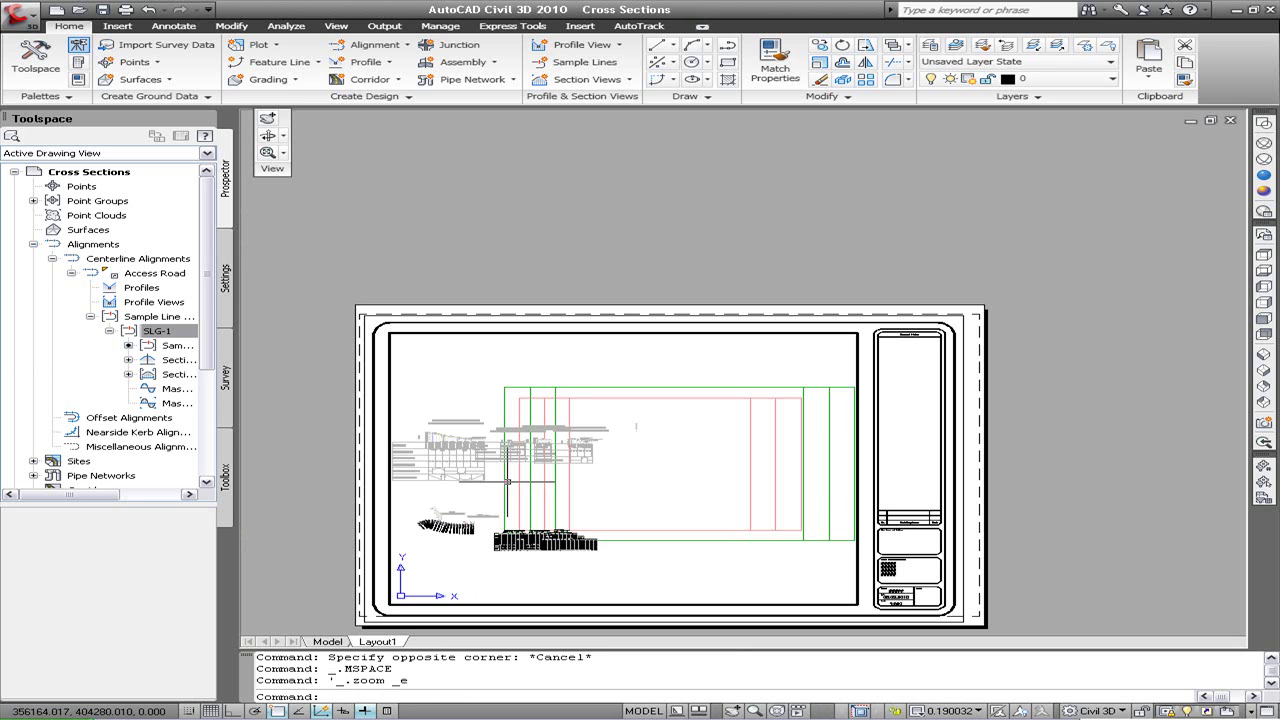
pyautogui.scroll(6, 508, 545)
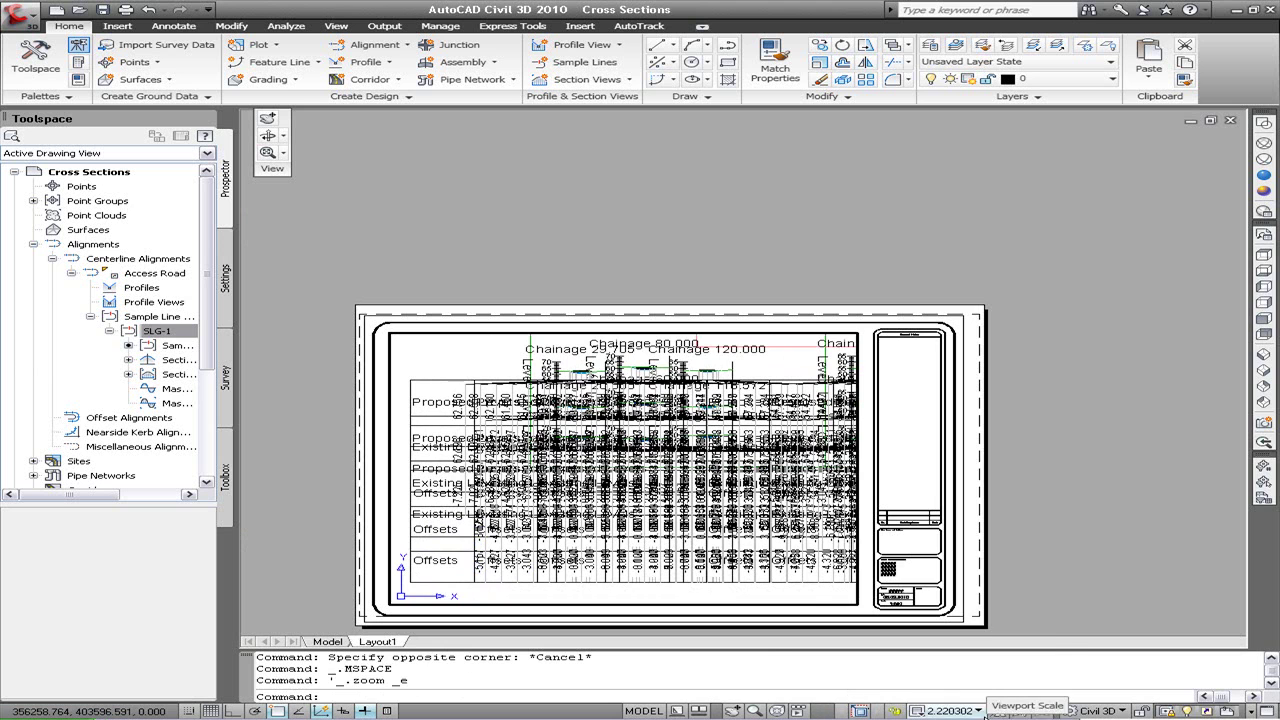
pyautogui.click(952, 715)
pyautogui.click(957, 530)
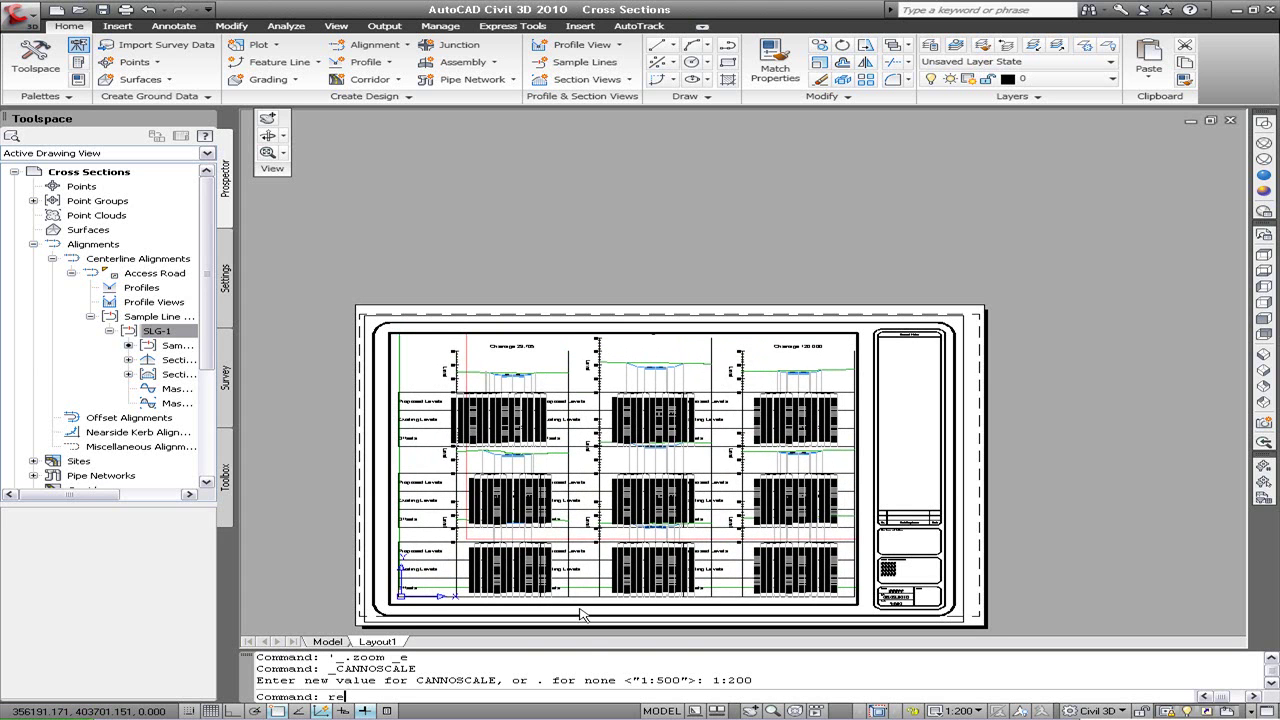
pyautogui.press('Return')
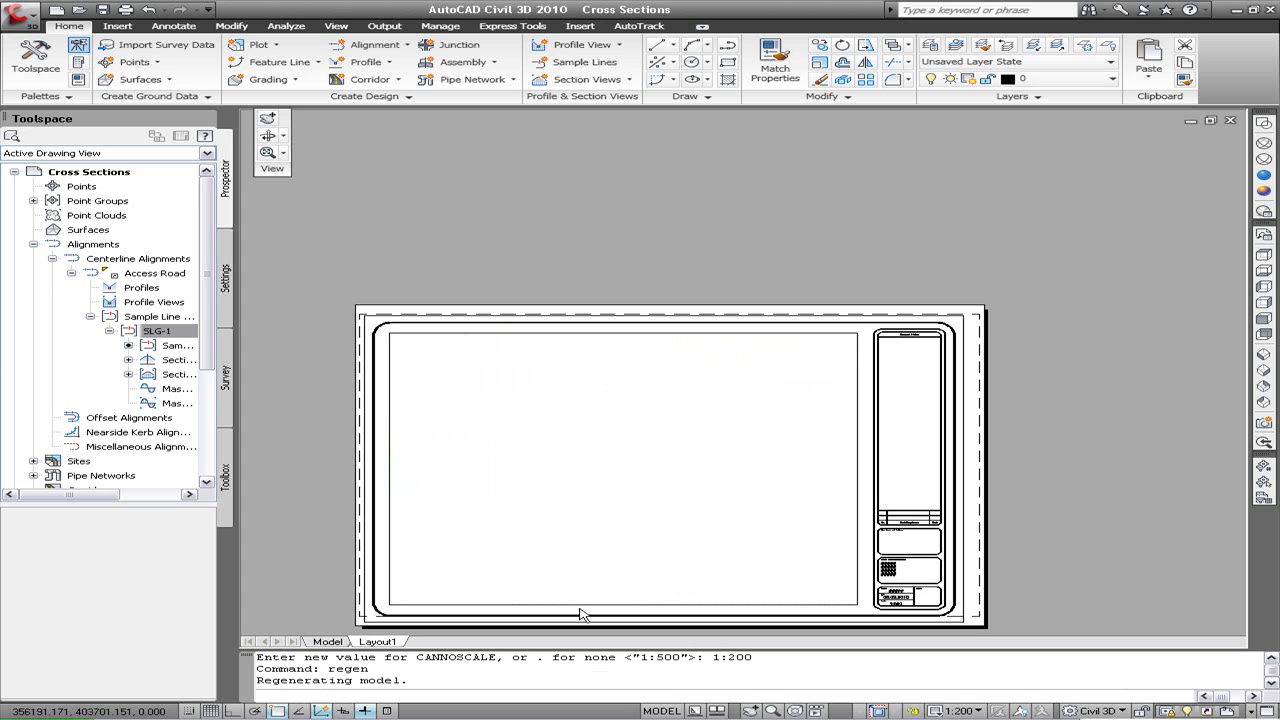